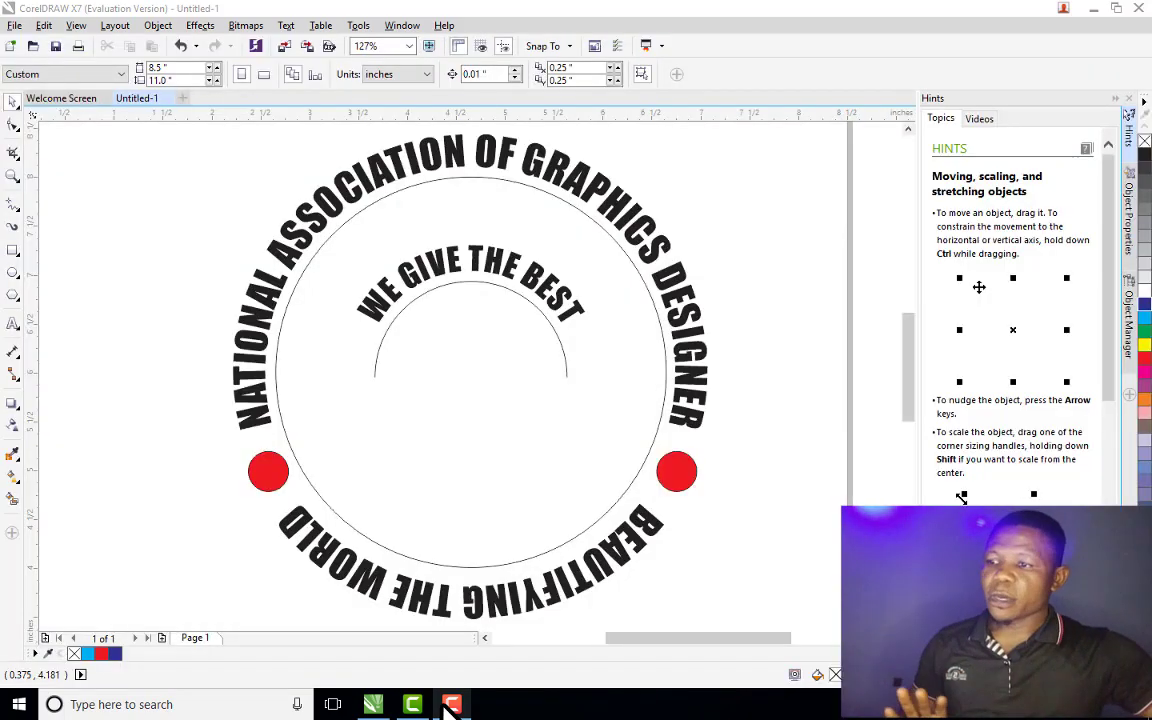
# Inspect the inner arc and outer curved text, then zoom to show the whole page
pyautogui.click(484, 347)
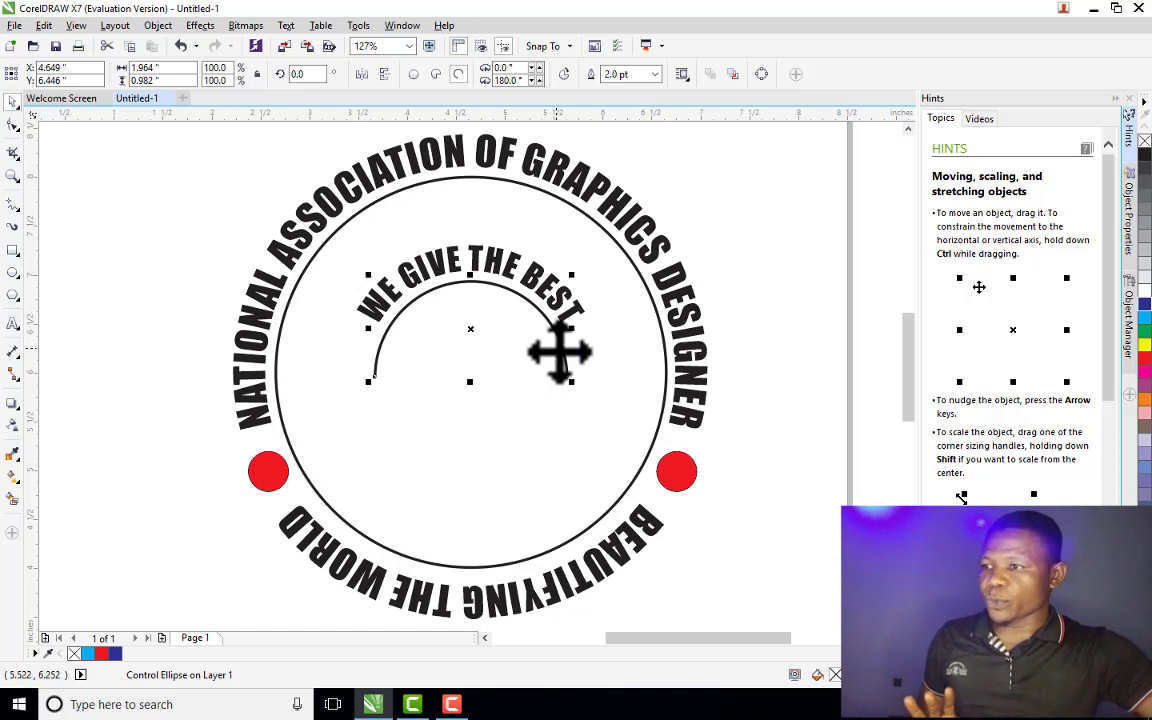
pyautogui.click(238, 390)
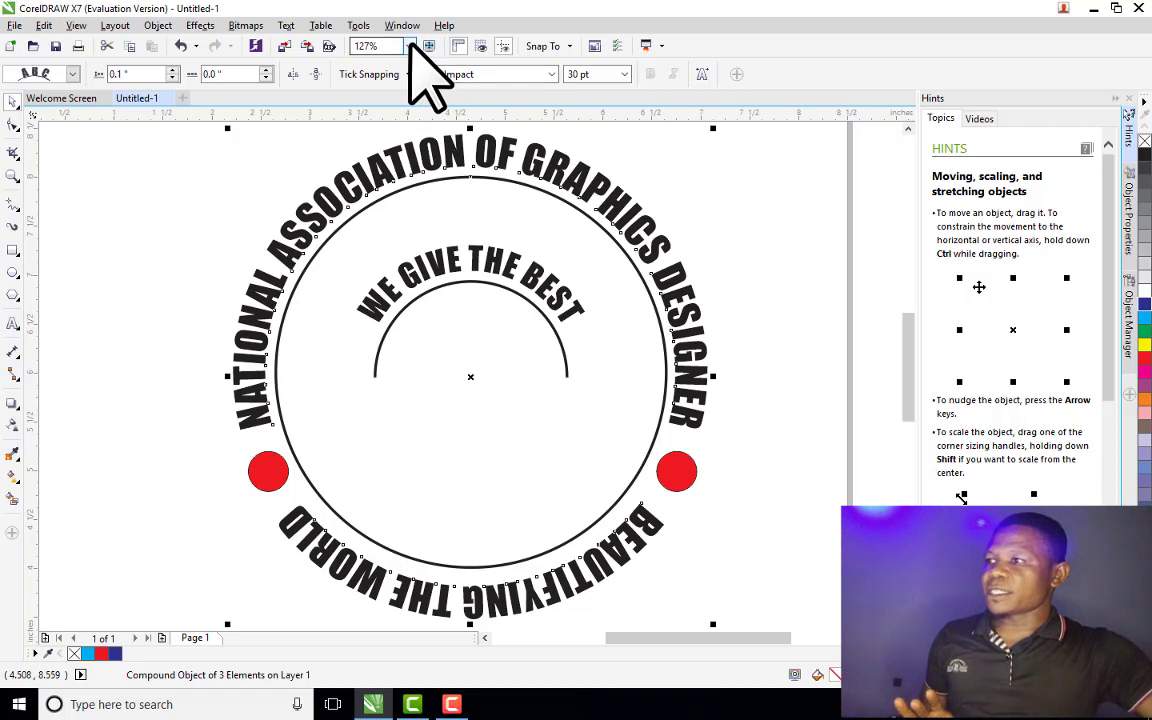
pyautogui.click(409, 46)
pyautogui.click(405, 46)
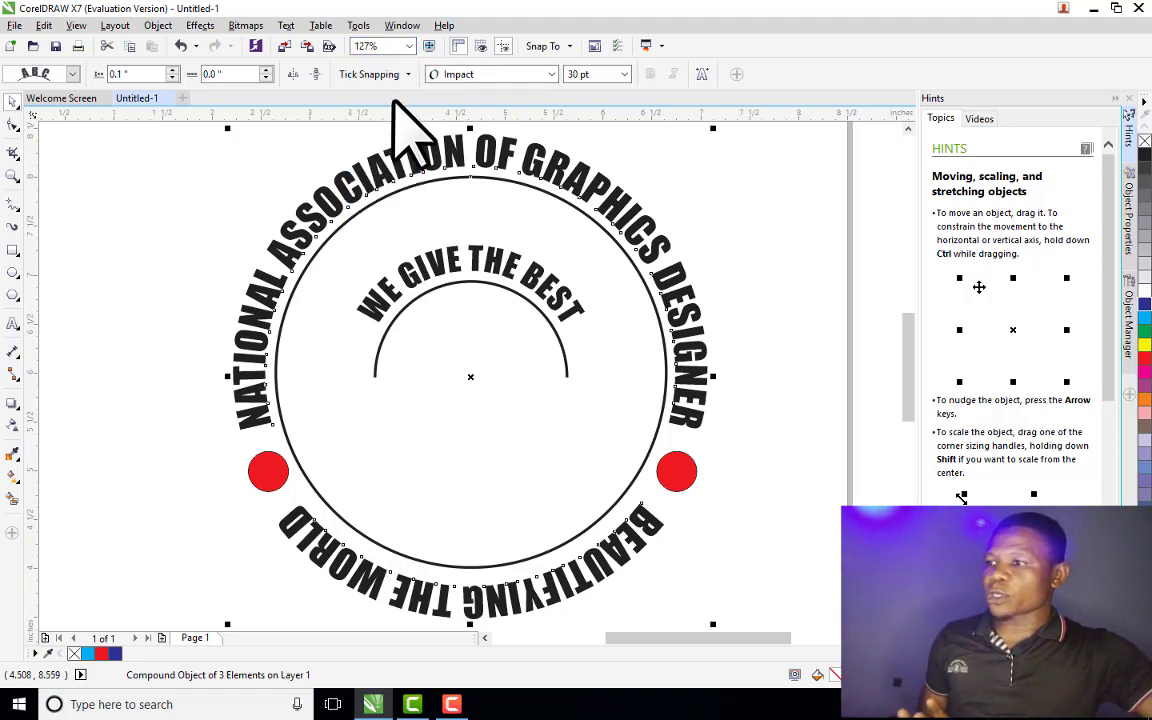
pyautogui.click(409, 46)
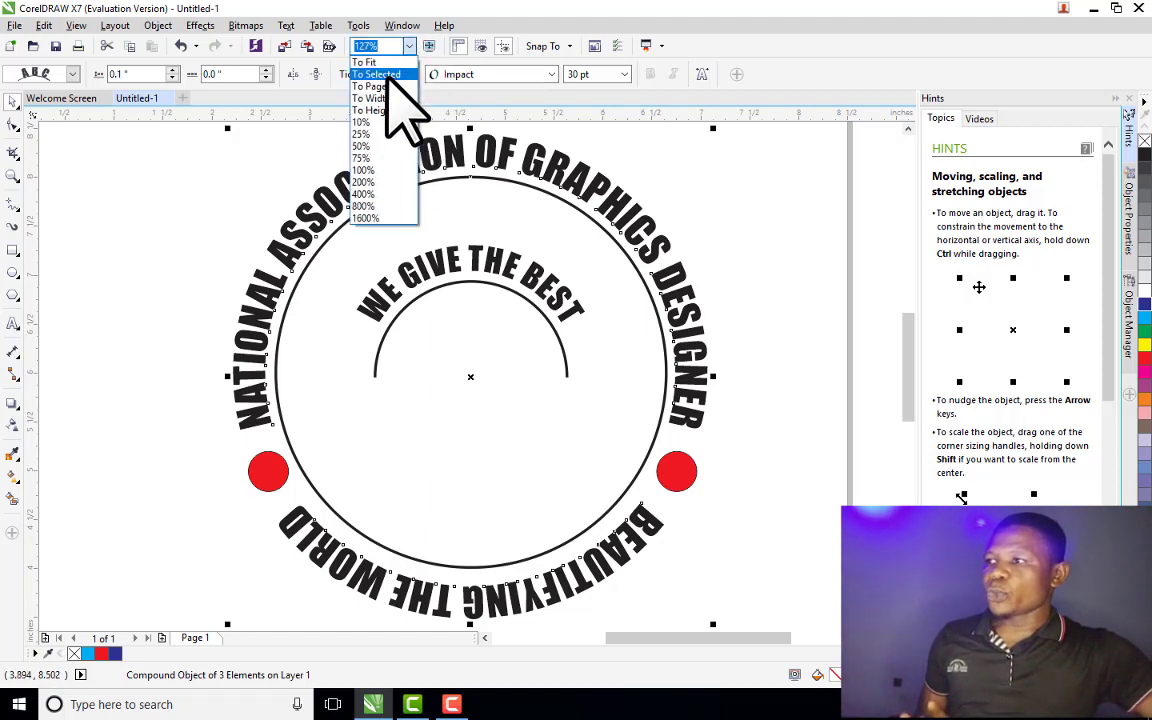
pyautogui.click(383, 88)
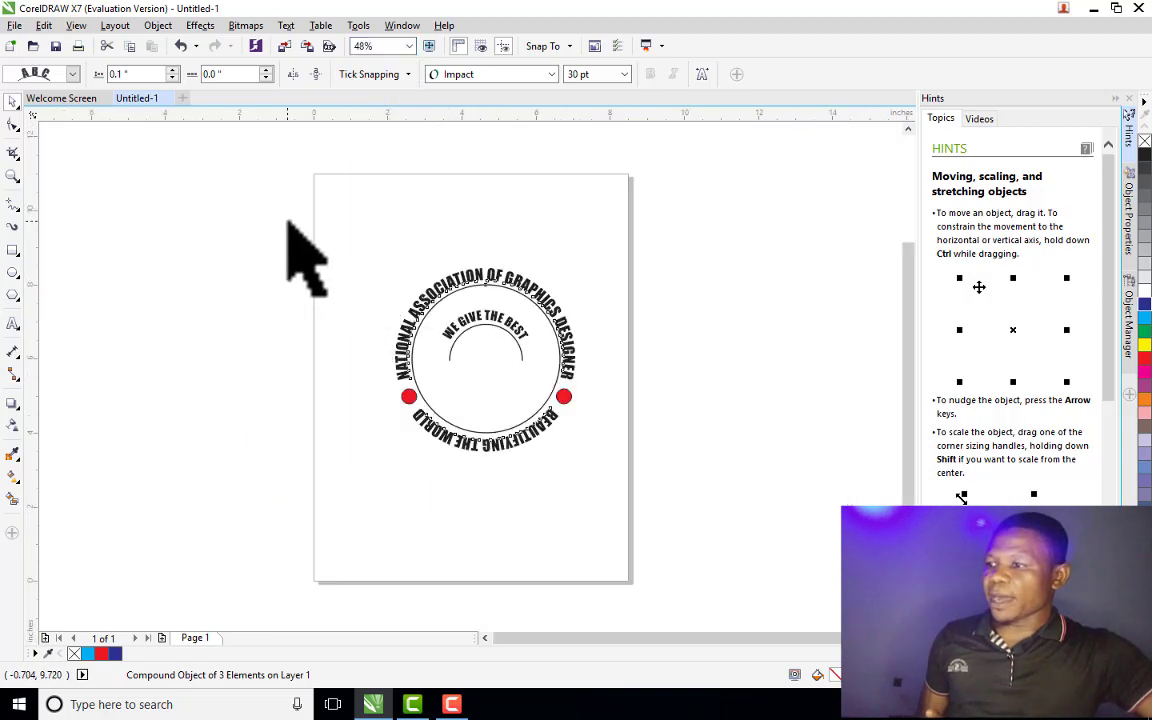
# Move all seven badge parts off the page to the left and group them
pyautogui.moveTo(267, 180); pyautogui.dragTo(635, 500)
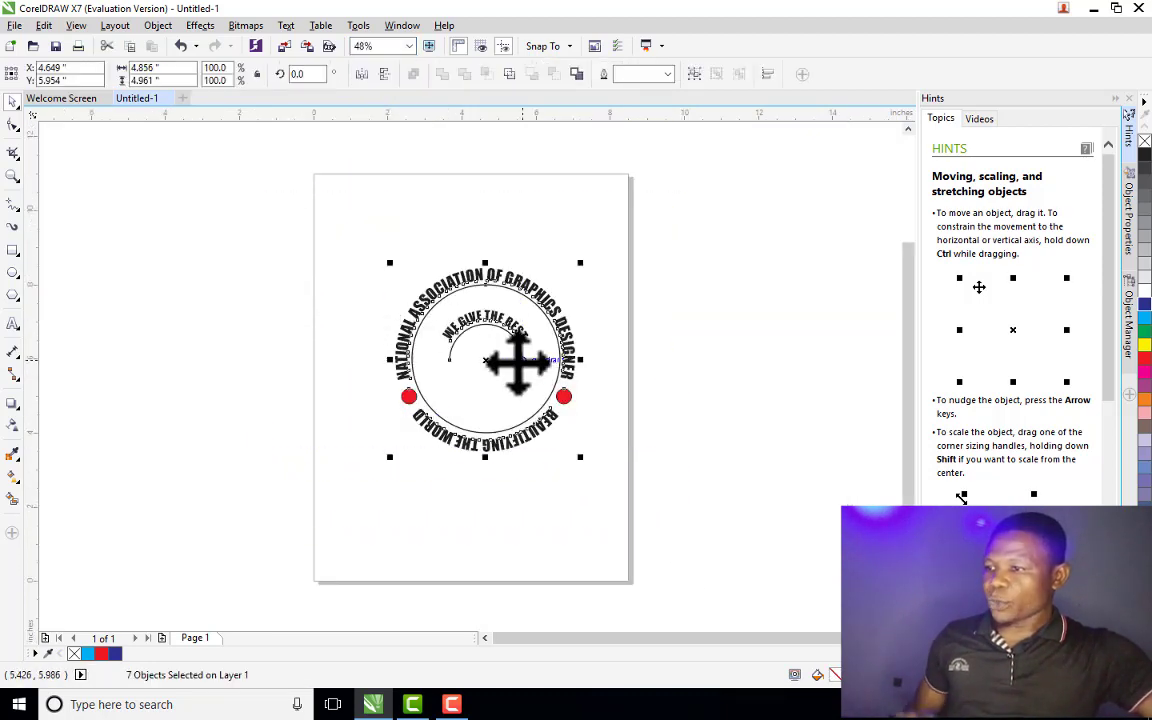
pyautogui.moveTo(517, 364); pyautogui.dragTo(235, 387)
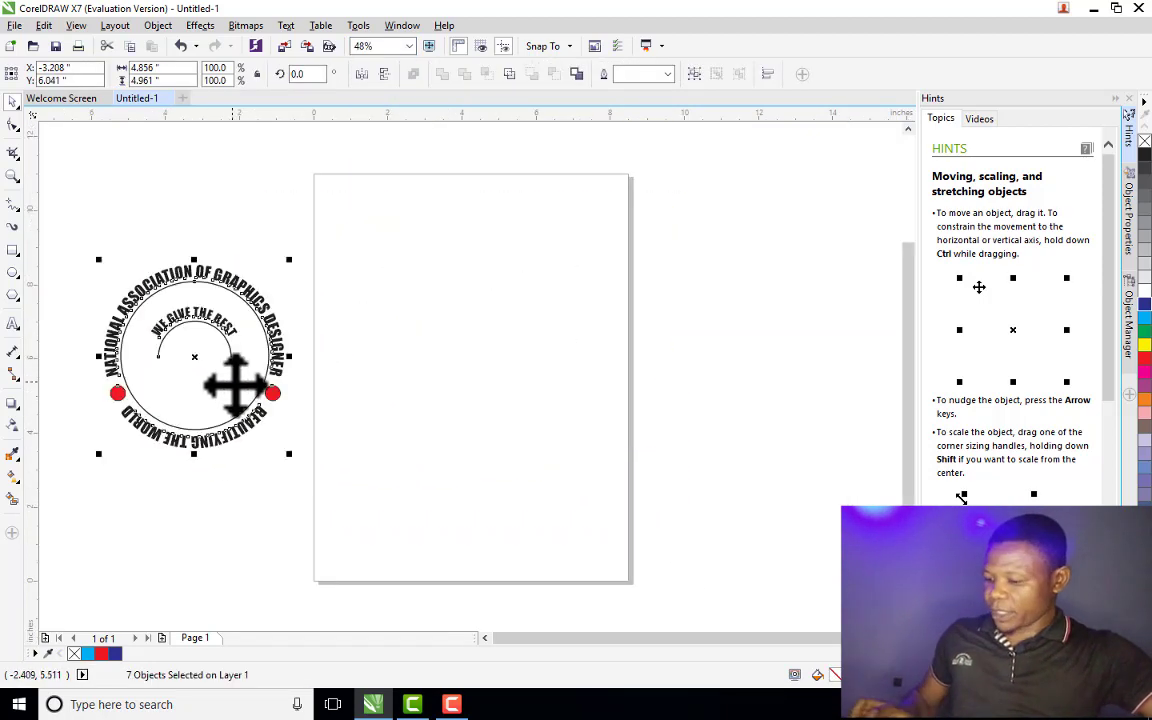
pyautogui.hotkey('ctrl', 'g')
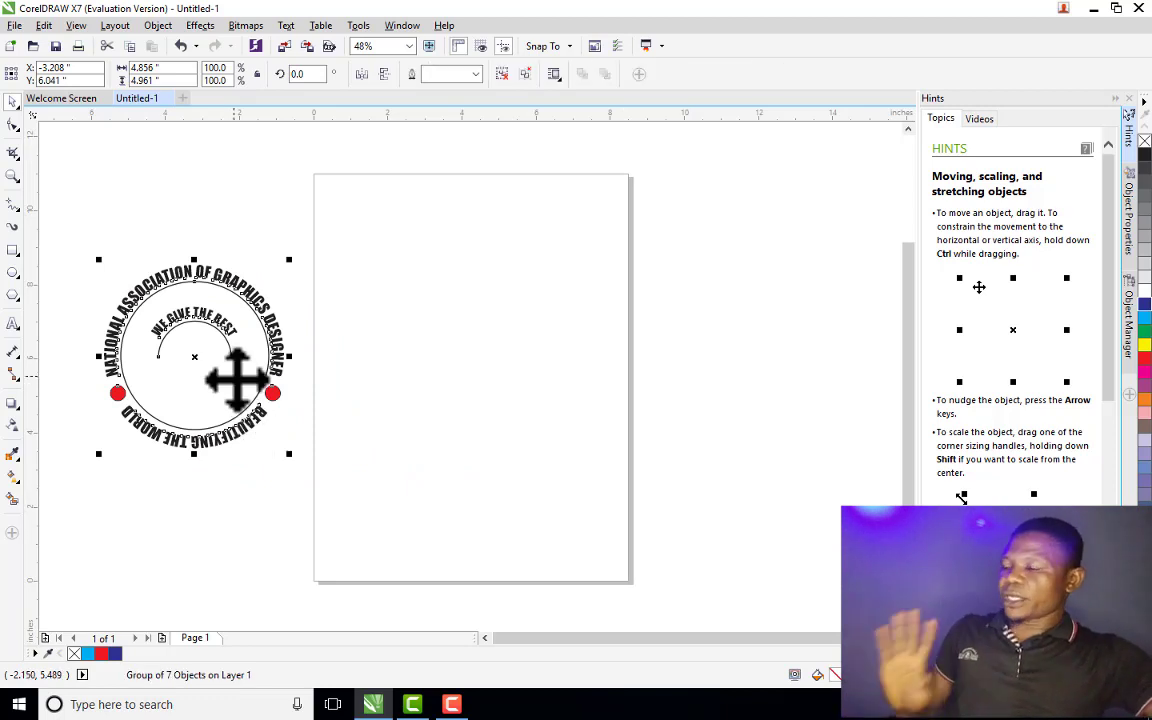
pyautogui.click(250, 218)
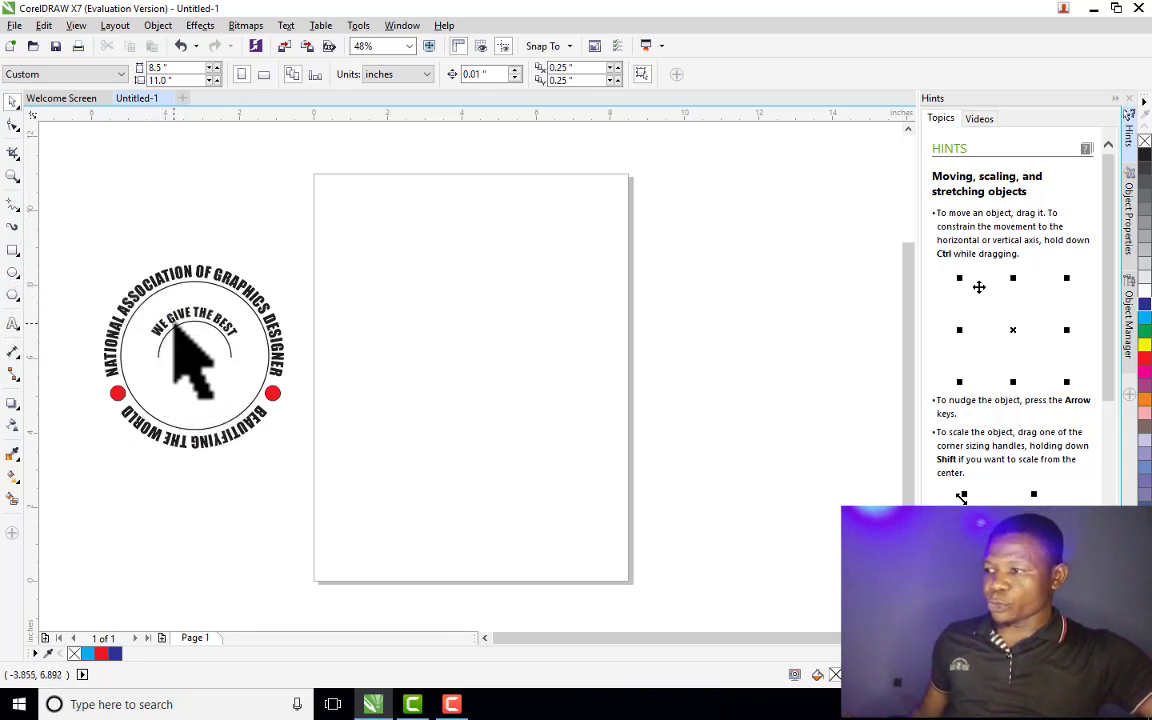
# Draw a 4.274-inch circle in the upper middle of the empty page
pyautogui.click(12, 274)
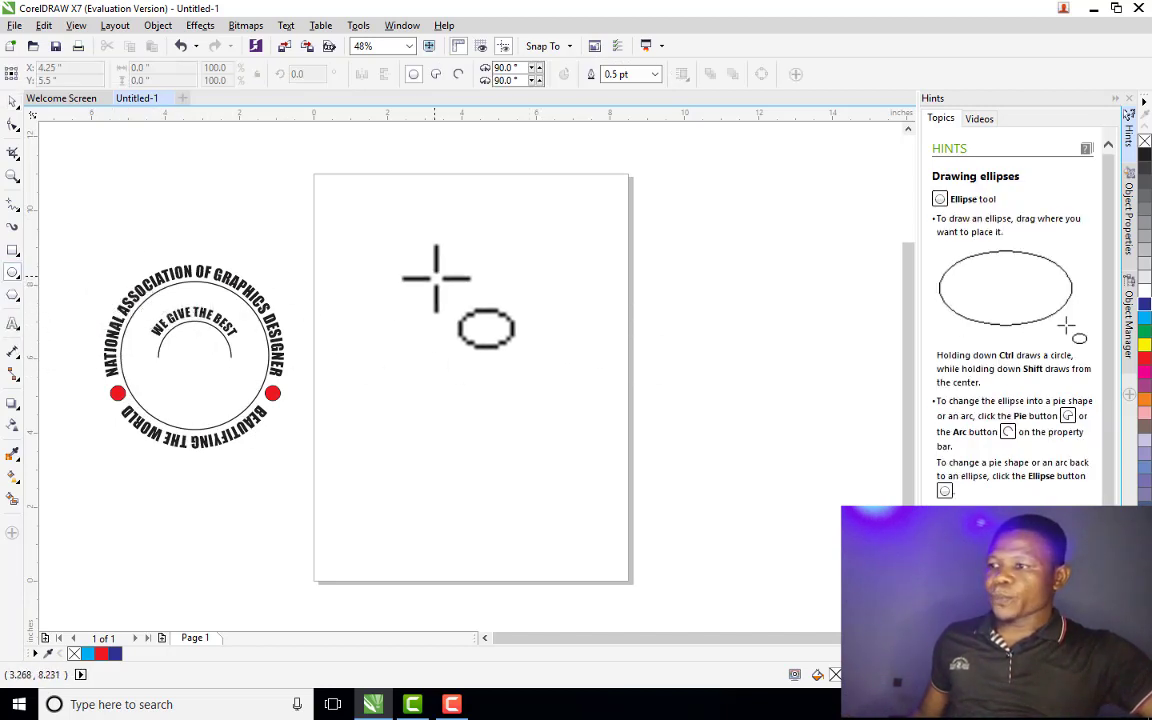
pyautogui.moveTo(398, 256); pyautogui.dragTo(551, 399)
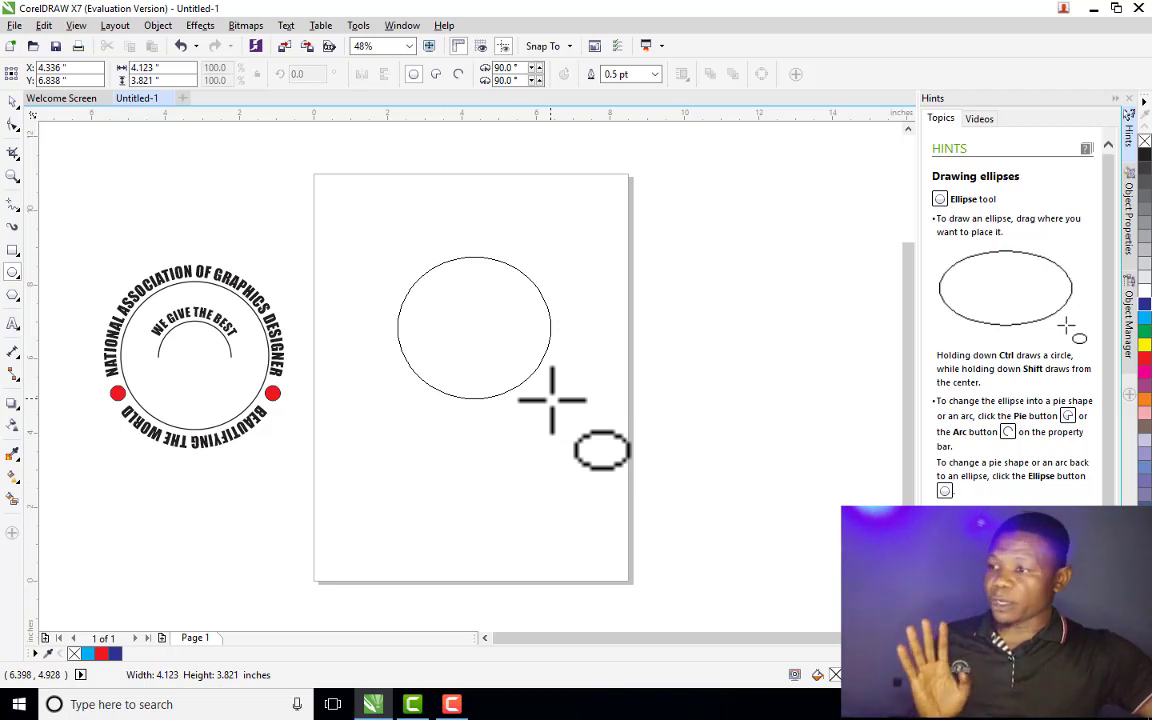
pyautogui.moveTo(551, 399); pyautogui.dragTo(551, 399)
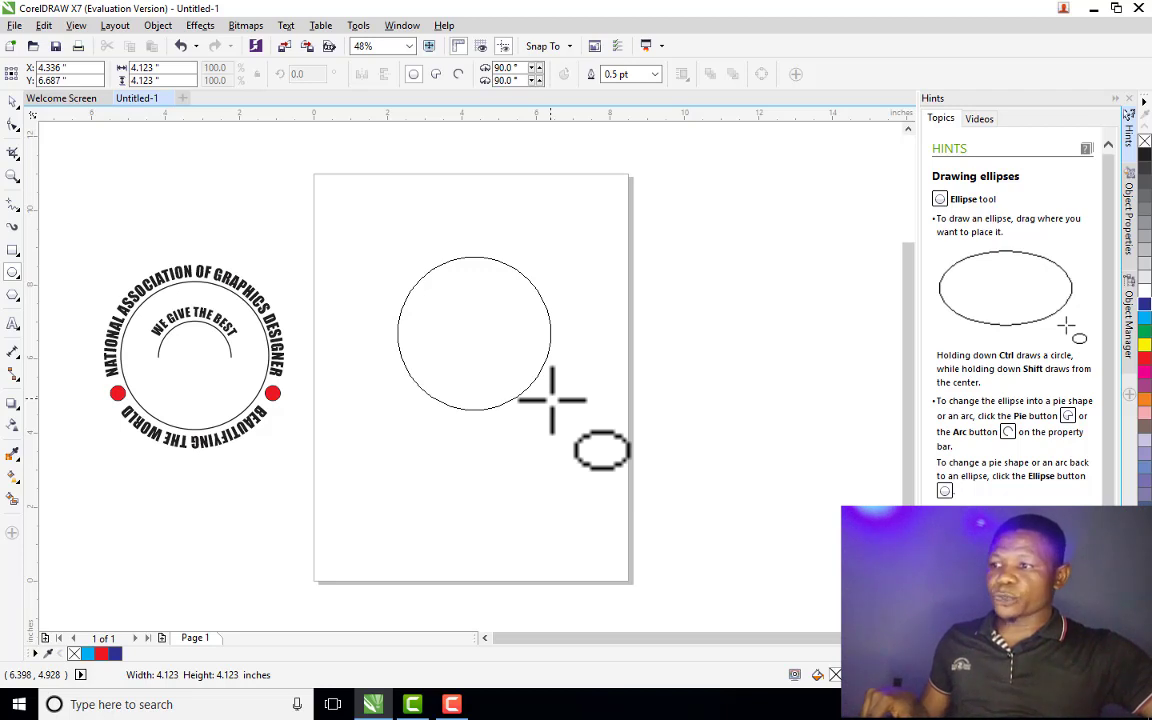
pyautogui.moveTo(551, 399)
pyautogui.mouseDown()
pyautogui.moveTo(530, 382)
pyautogui.moveTo(458, 453)
pyautogui.moveTo(586, 411)
pyautogui.moveTo(466, 452)
pyautogui.moveTo(530, 453)
pyautogui.moveTo(524, 406)
pyautogui.moveTo(537, 442)
pyautogui.moveTo(551, 411)
pyautogui.moveTo(532, 411)
pyautogui.moveTo(524, 432)
pyautogui.moveTo(545, 442)
pyautogui.moveTo(532, 411)
pyautogui.mouseUp()
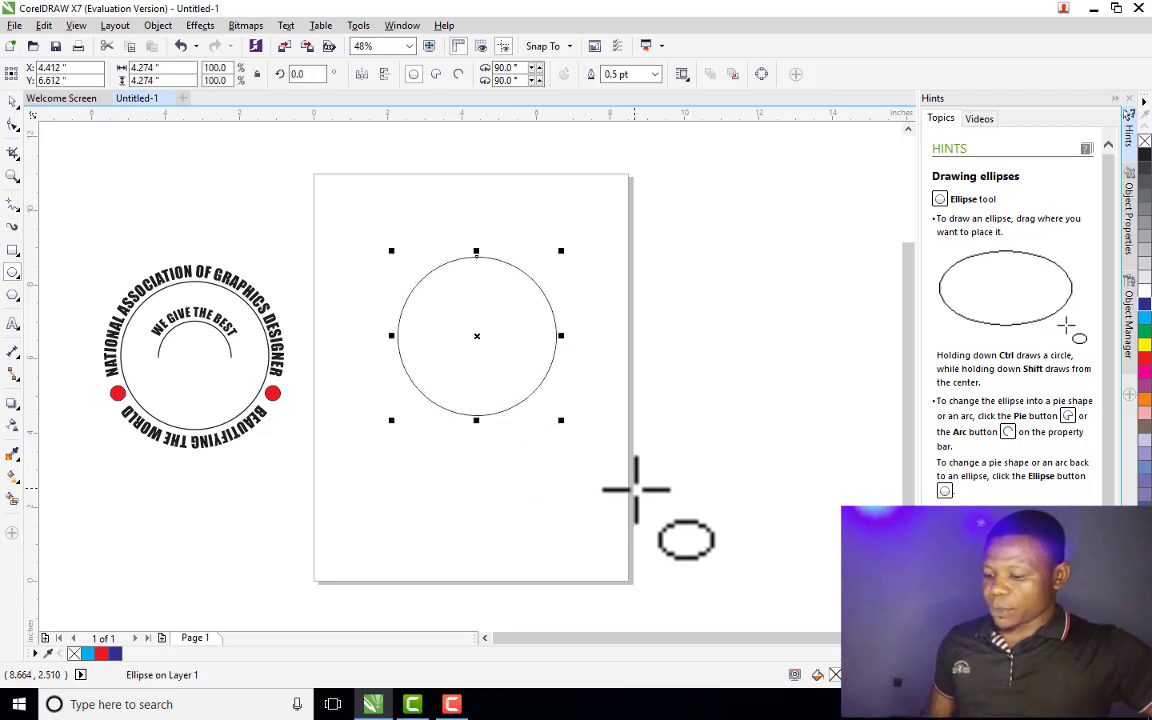
pyautogui.press('space')
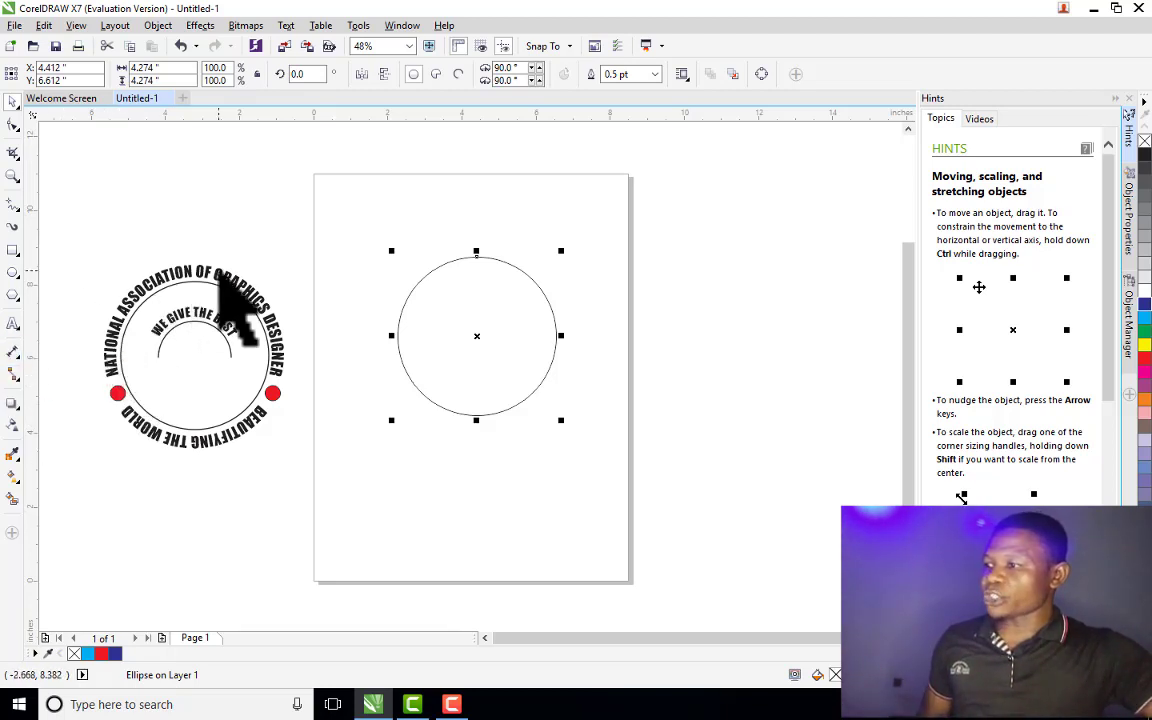
pyautogui.click(13, 323)
# Paste the headline NATIONAL ASSOCIATION OF GRAPHIC DESIGNER above the circle and centre it
pyautogui.click(358, 225)
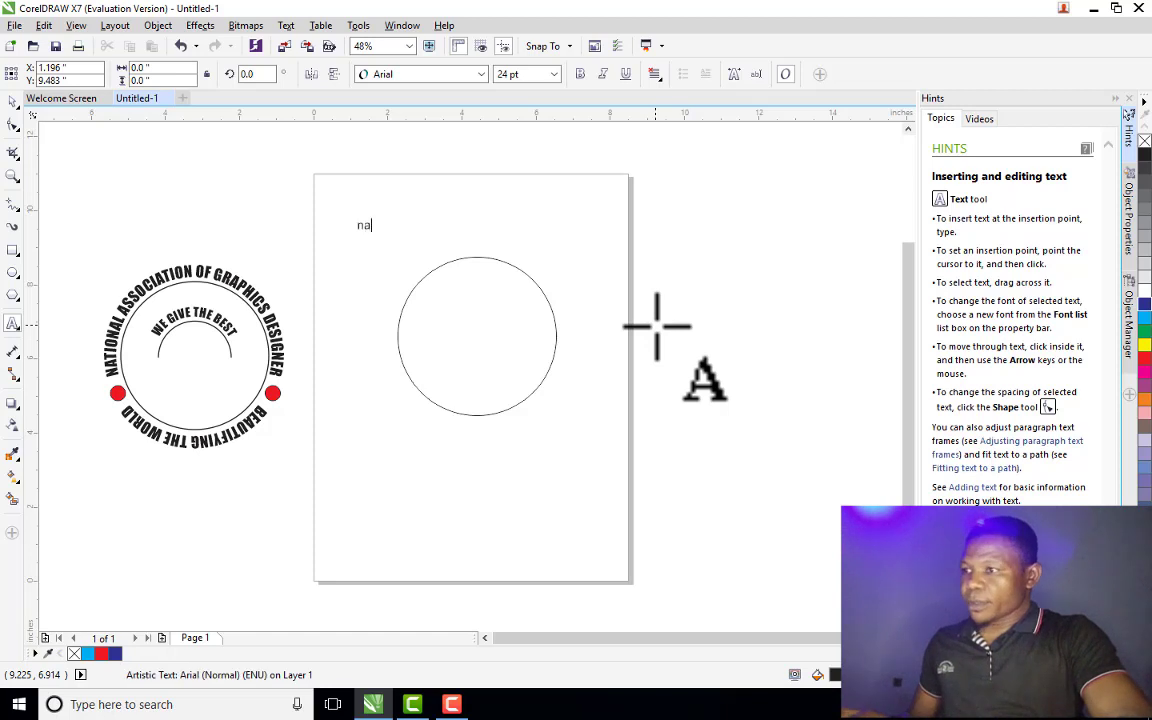
pyautogui.write('NATIONAL ASSOCIATION OF GRAPHIC DESIGNER')
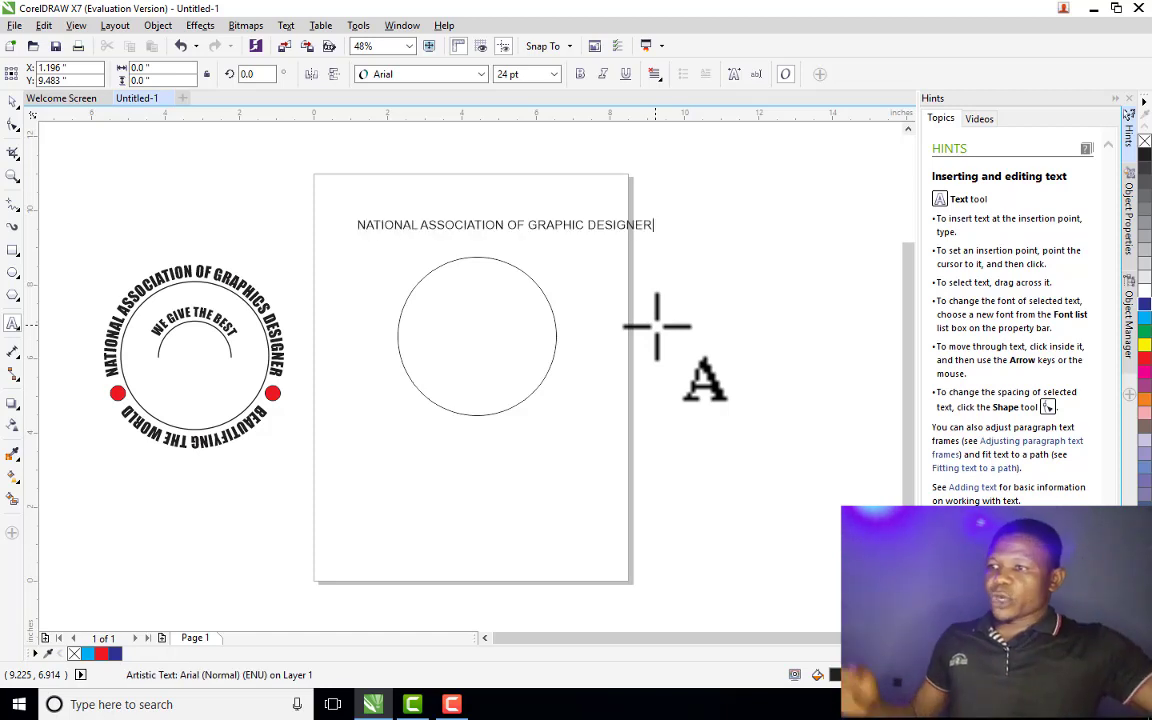
pyautogui.hotkey('ctrl', 'space')
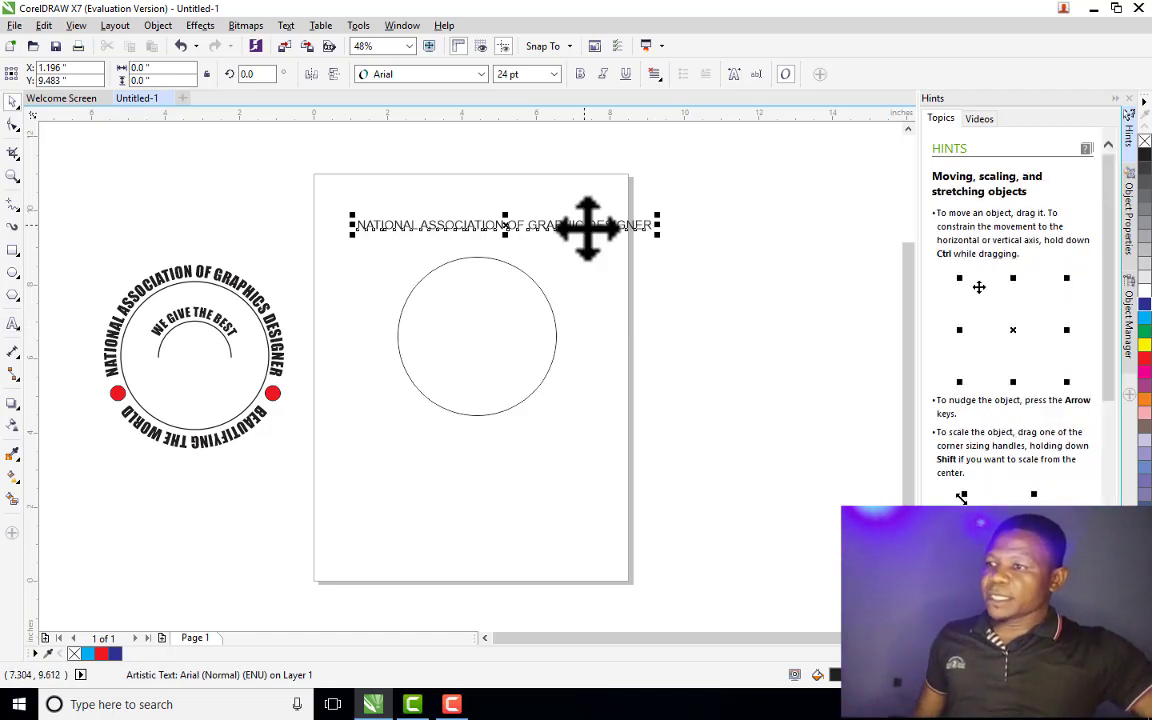
pyautogui.moveTo(586, 229); pyautogui.dragTo(556, 229)
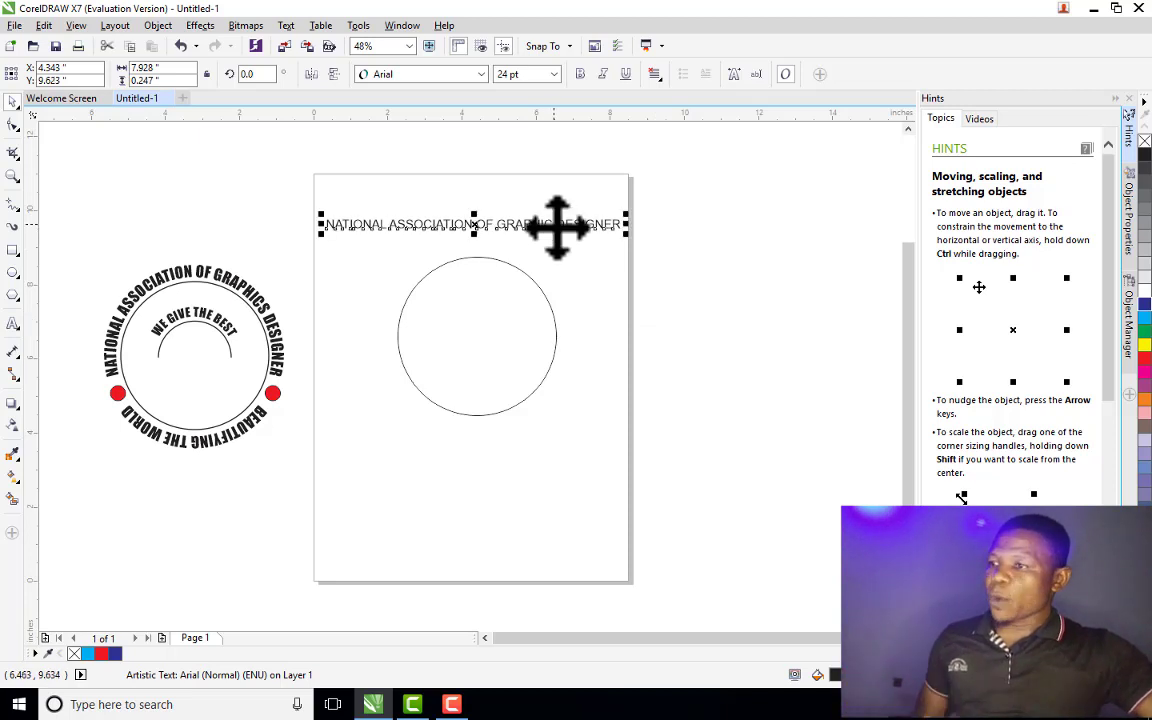
pyautogui.scroll(1, 580, 150)
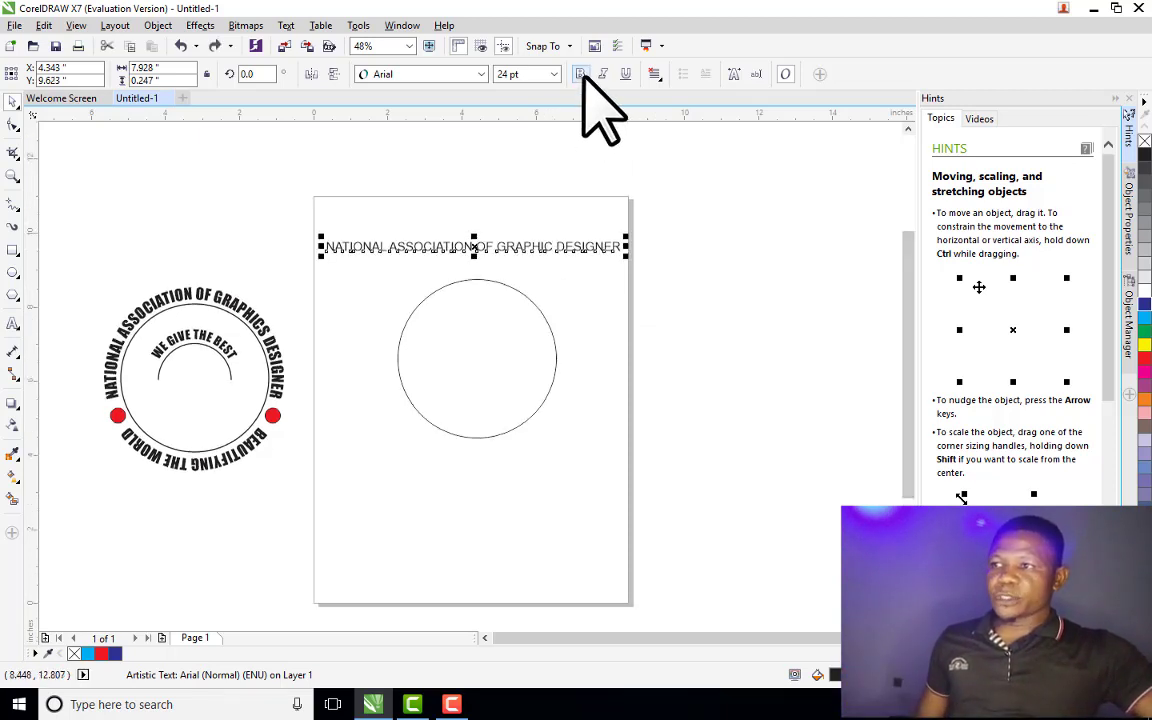
# Format the headline as bold Impact at 30 pt
pyautogui.click(580, 74)
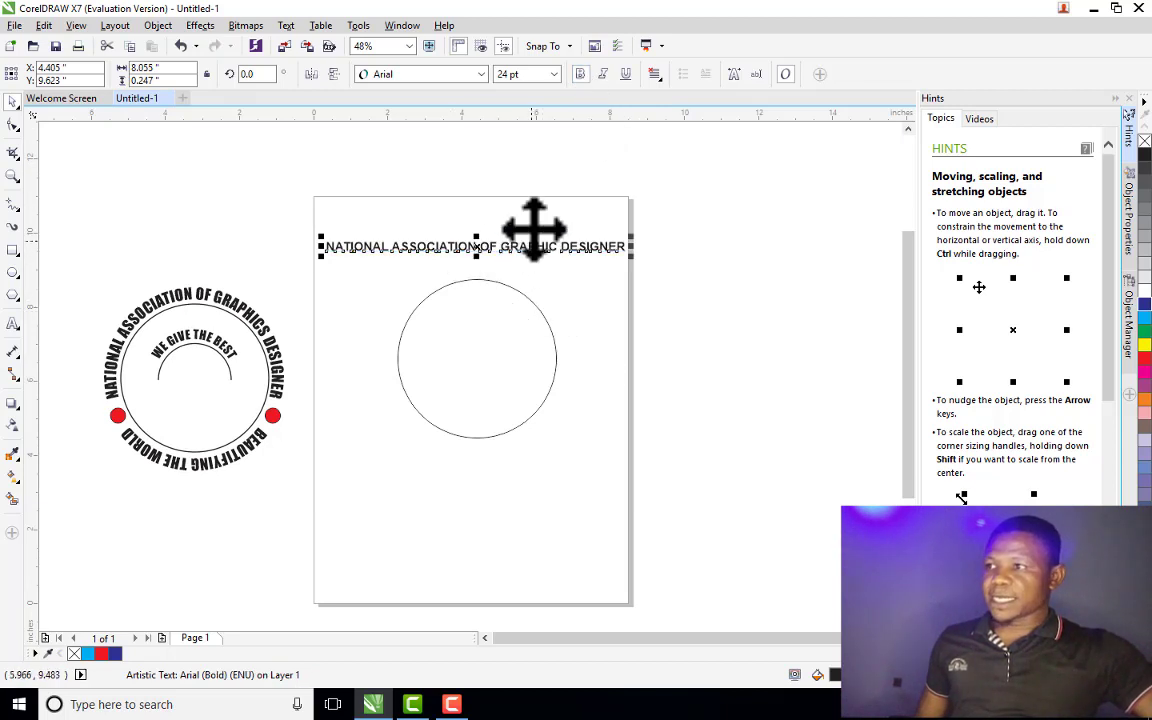
pyautogui.click(480, 74)
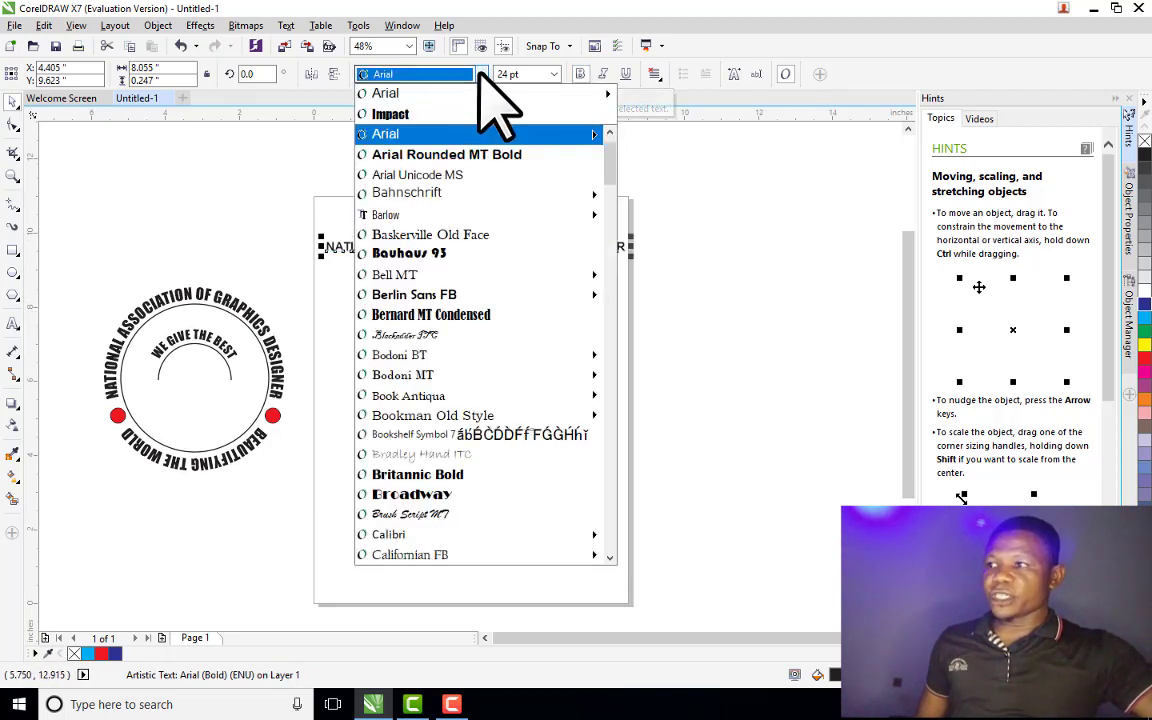
pyautogui.click(437, 117)
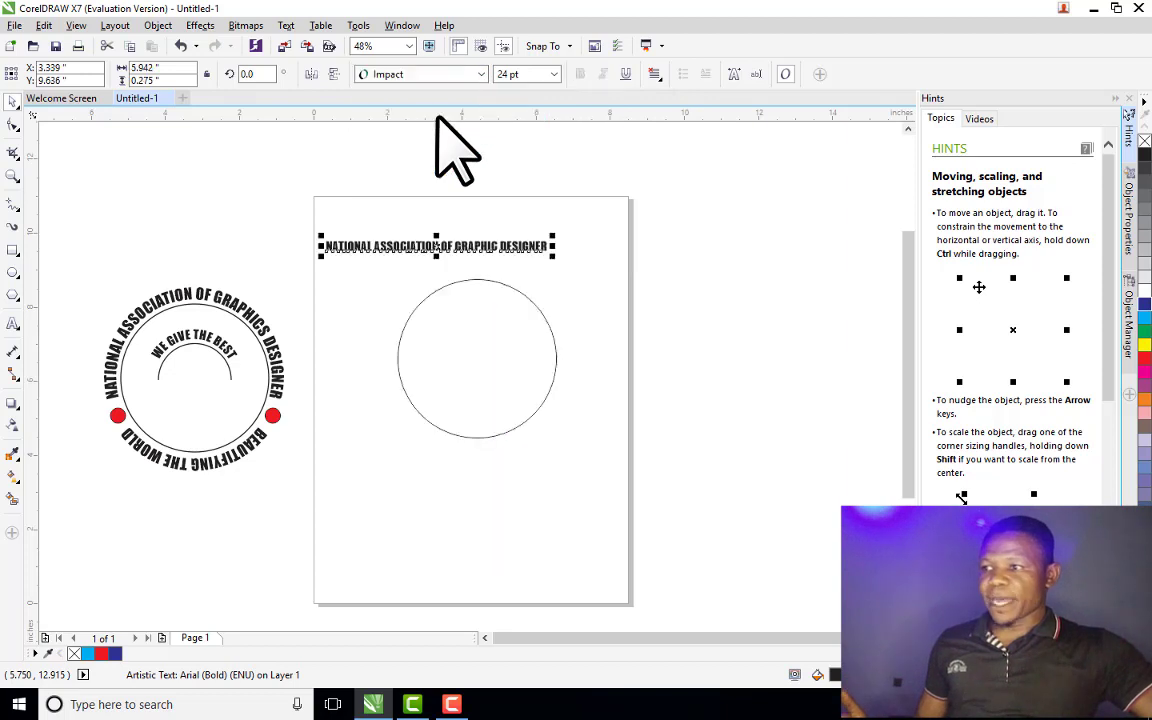
pyautogui.click(554, 74)
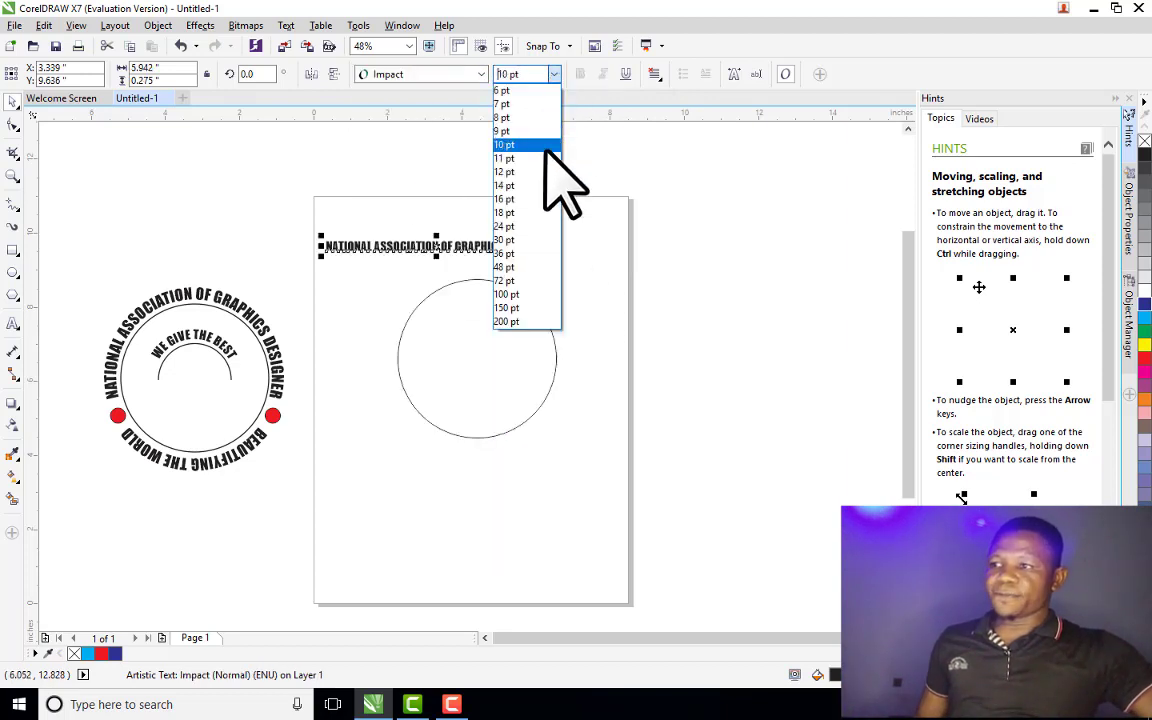
pyautogui.click(540, 240)
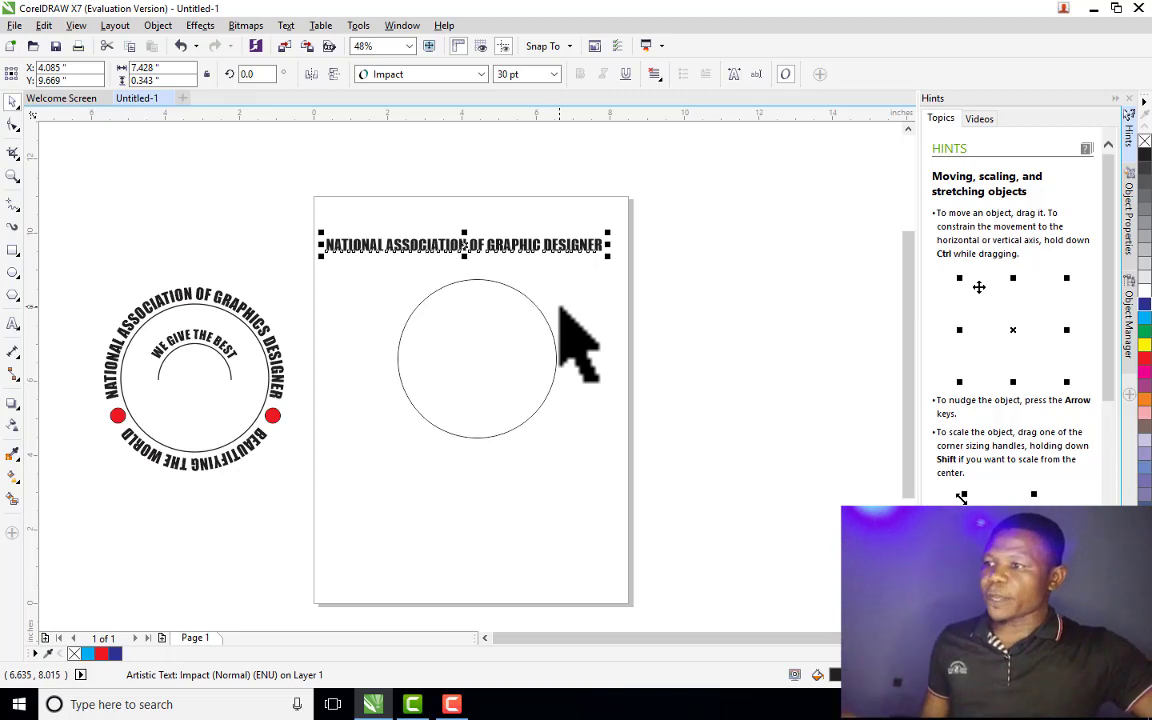
pyautogui.click(519, 249)
pyautogui.click(707, 321)
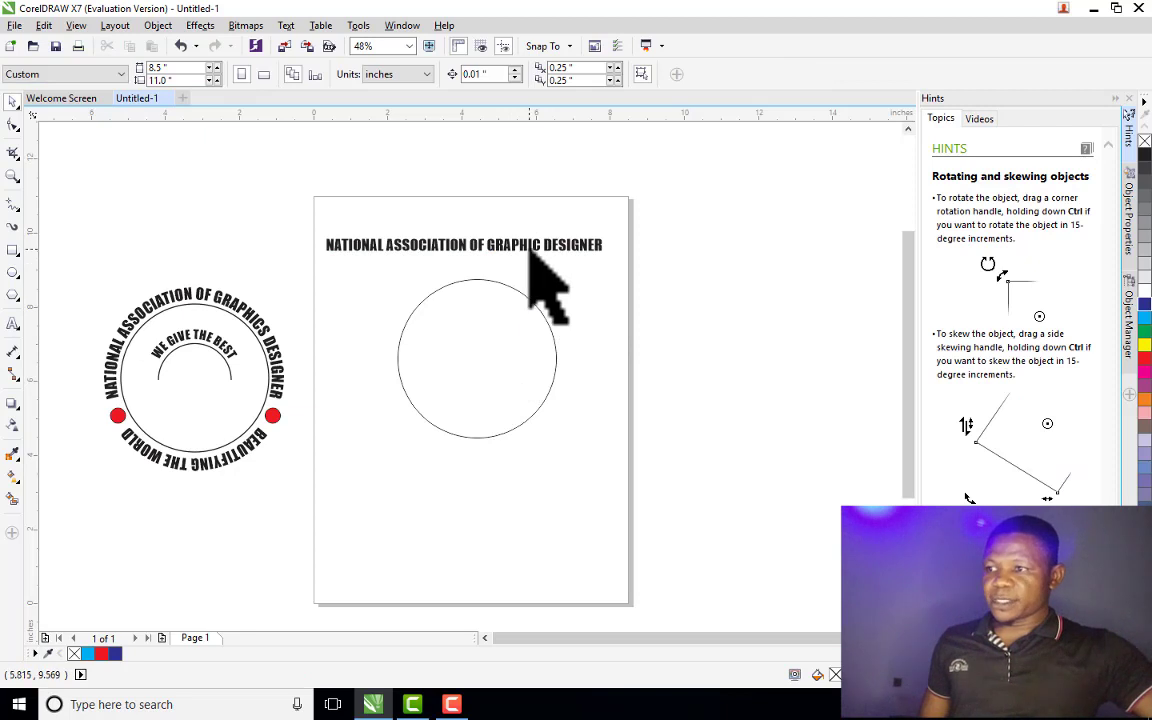
pyautogui.click(530, 249)
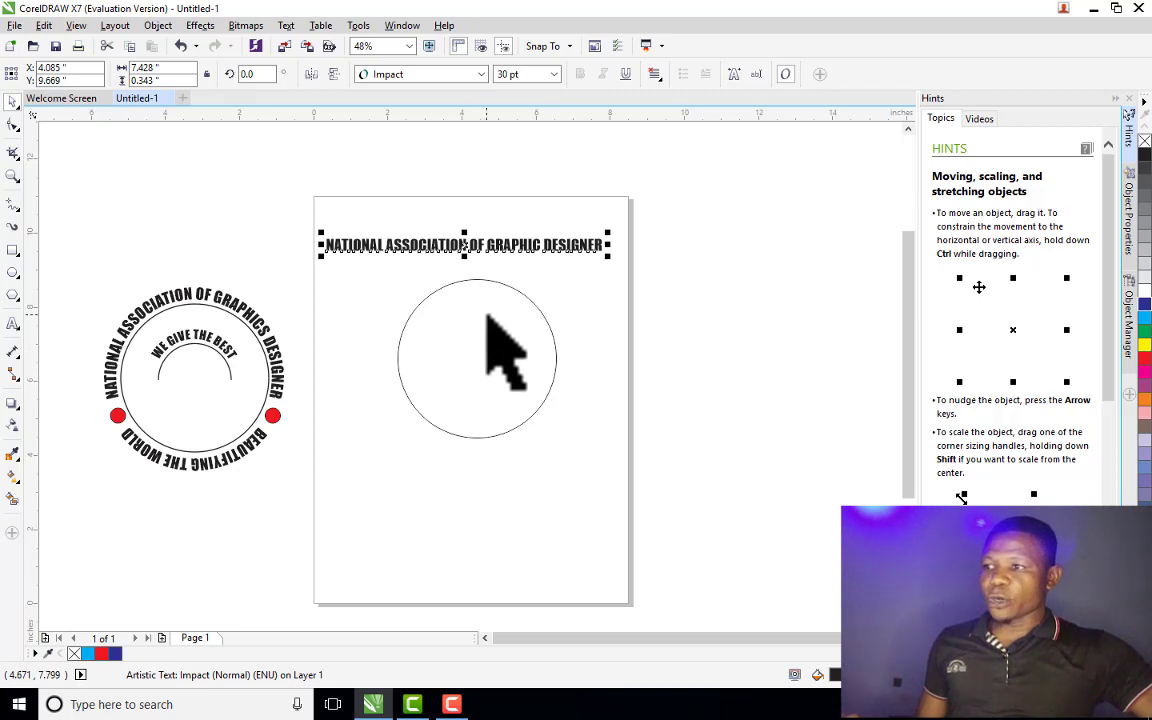
pyautogui.click(689, 365)
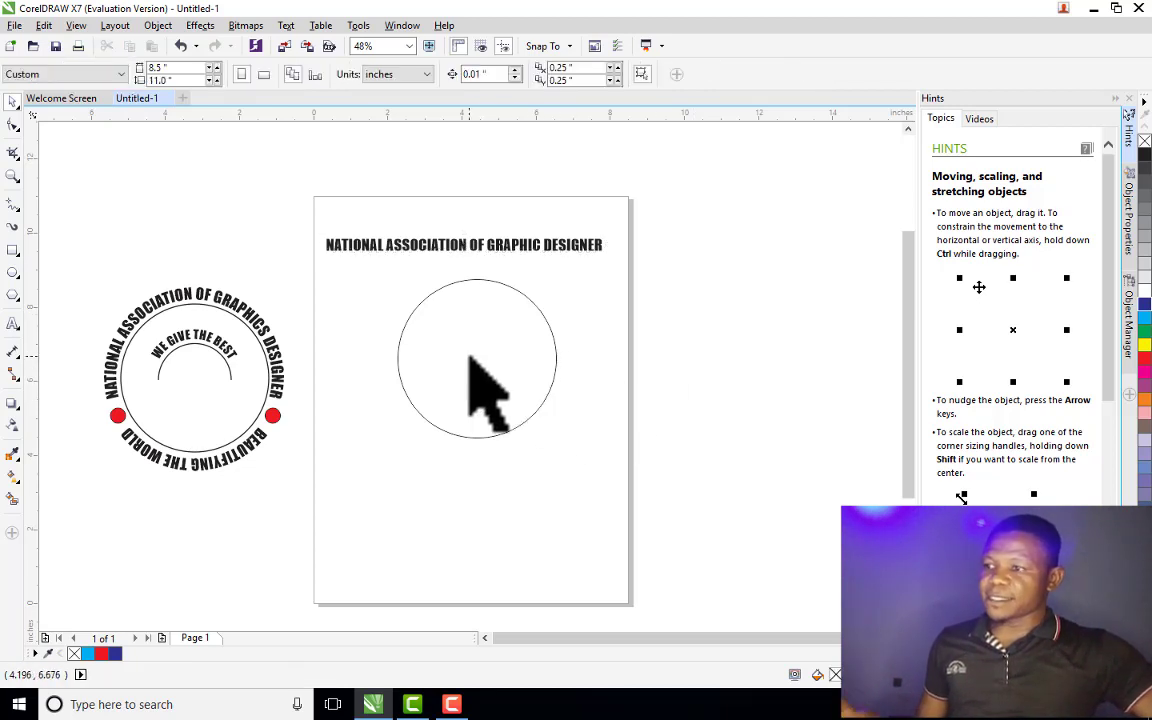
# Give the circle a 2.0 pt outline and zoom to the selected circle
pyautogui.click(478, 348)
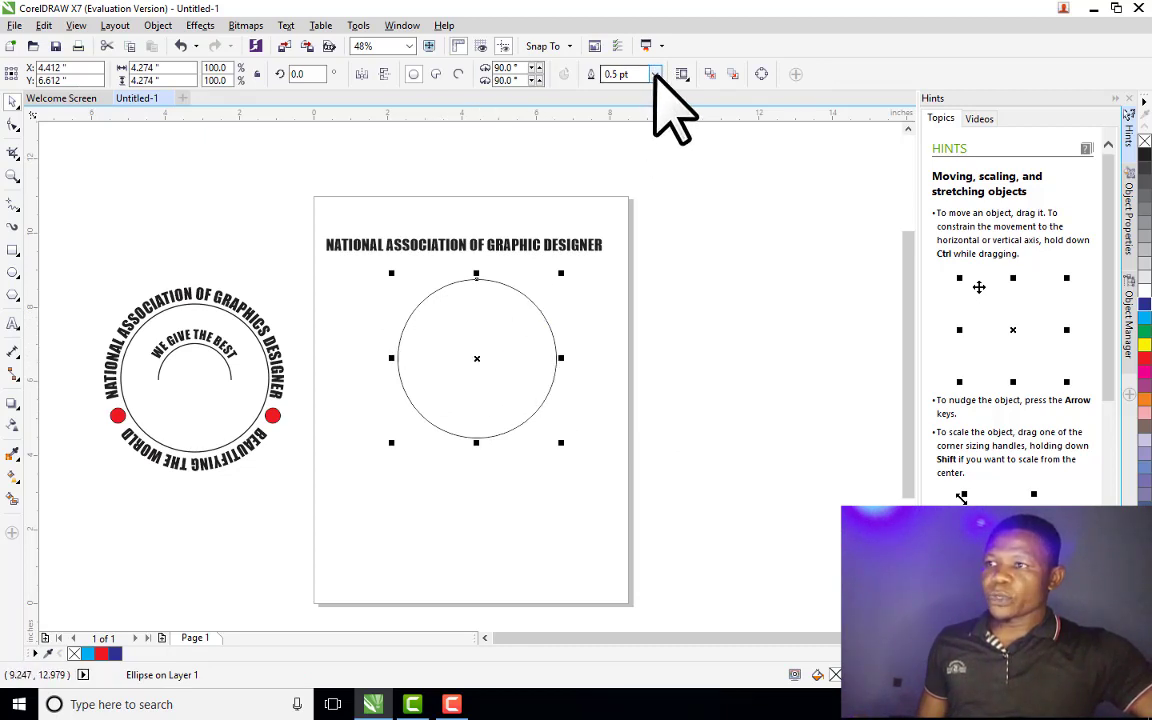
pyautogui.click(654, 74)
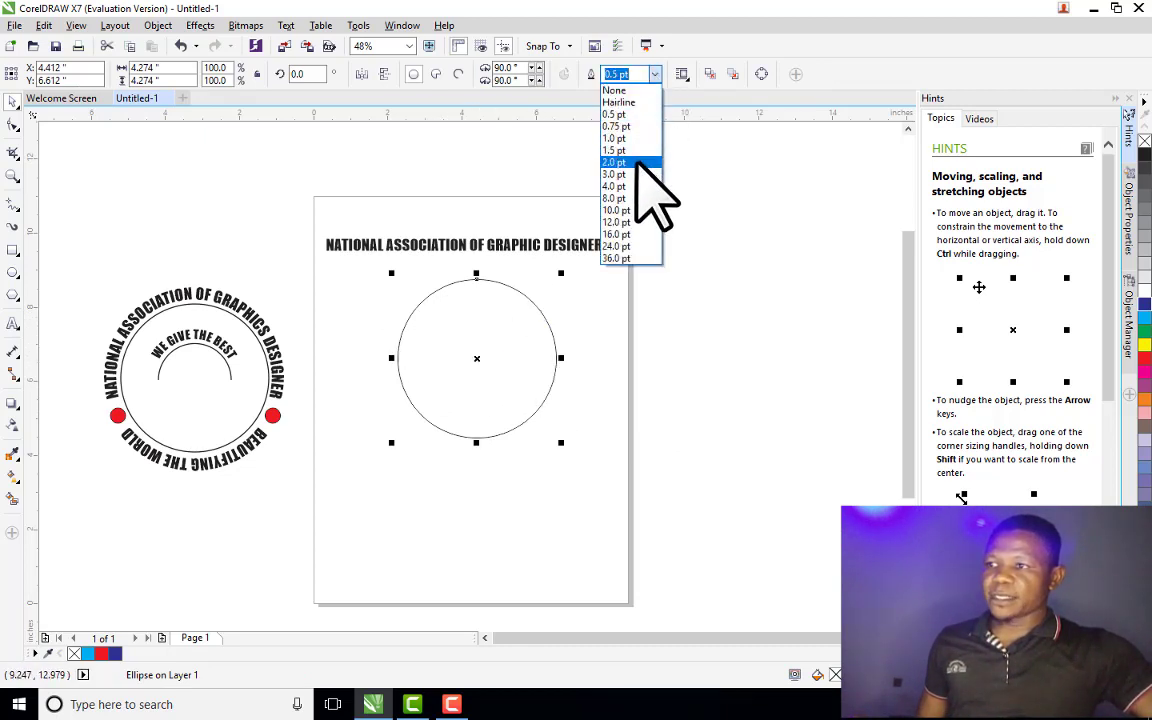
pyautogui.click(636, 162)
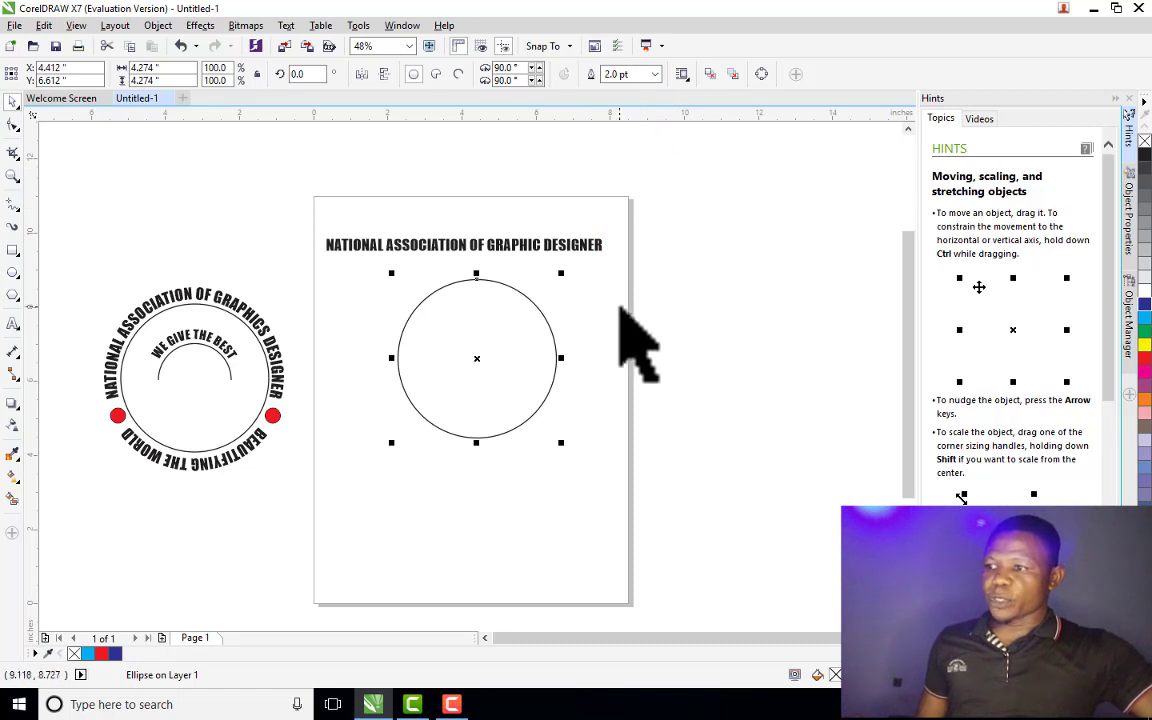
pyautogui.click(409, 46)
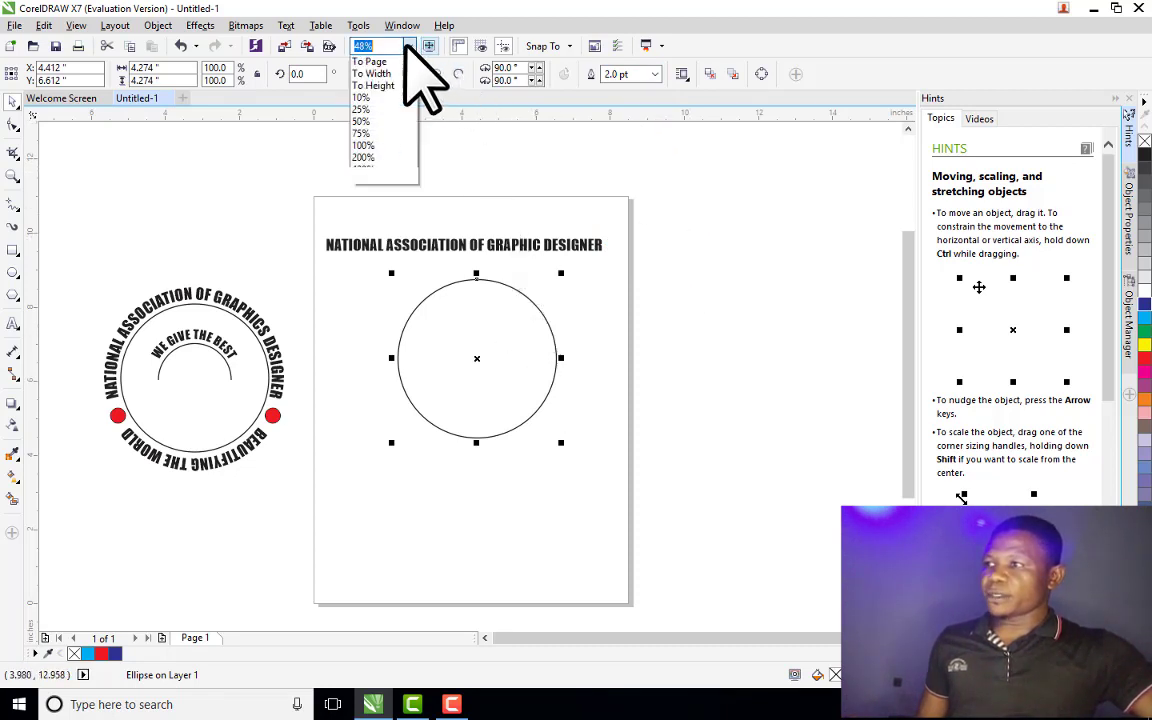
pyautogui.click(384, 75)
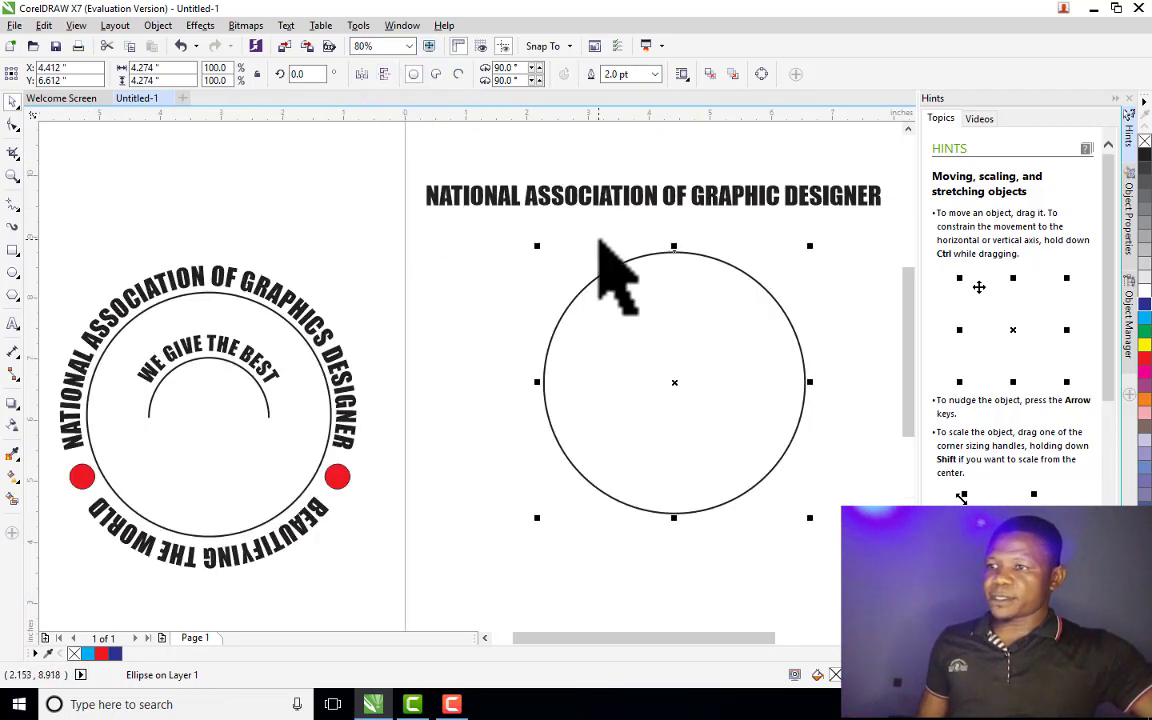
pyautogui.moveTo(705, 635); pyautogui.dragTo(773, 631)
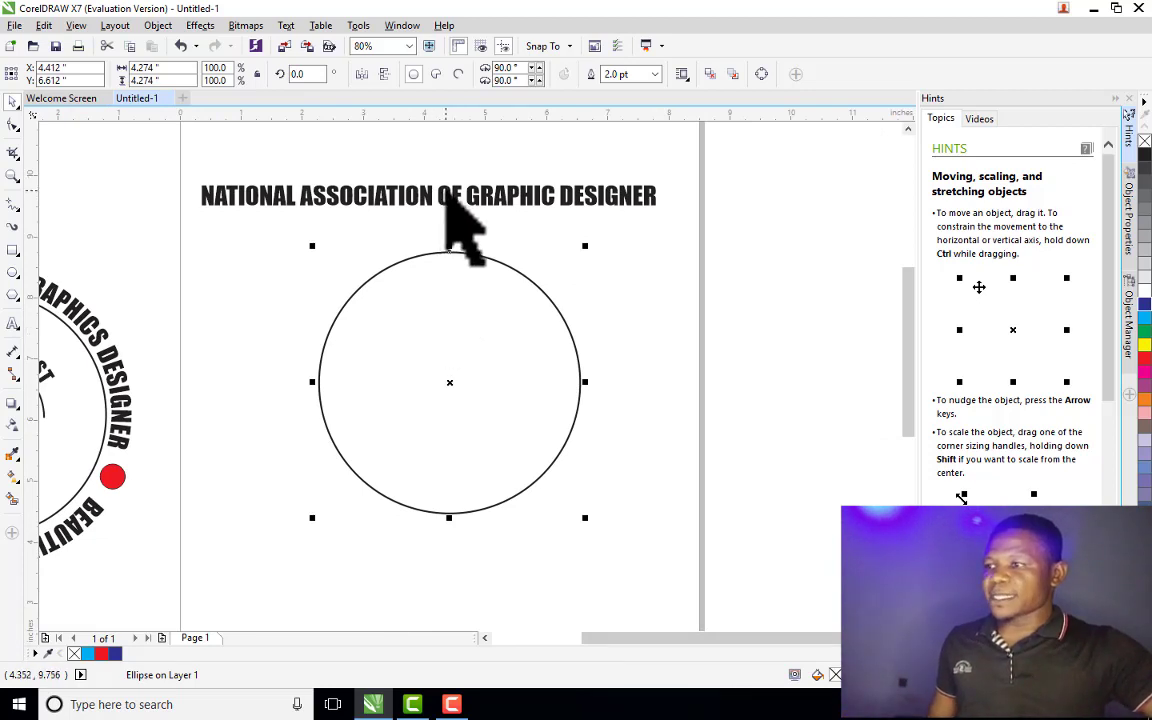
pyautogui.click(446, 197)
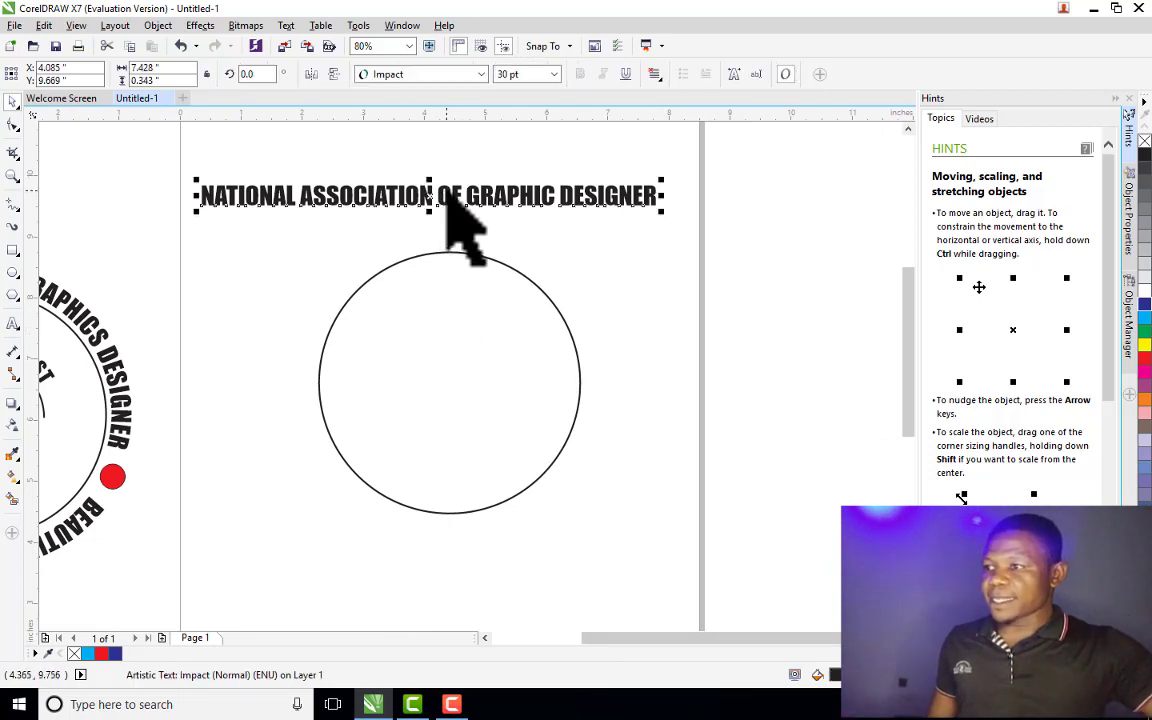
# Fit the association headline along the top arc of the circle
pyautogui.keyDown('shift'); pyautogui.click(480, 325); pyautogui.keyUp('shift')
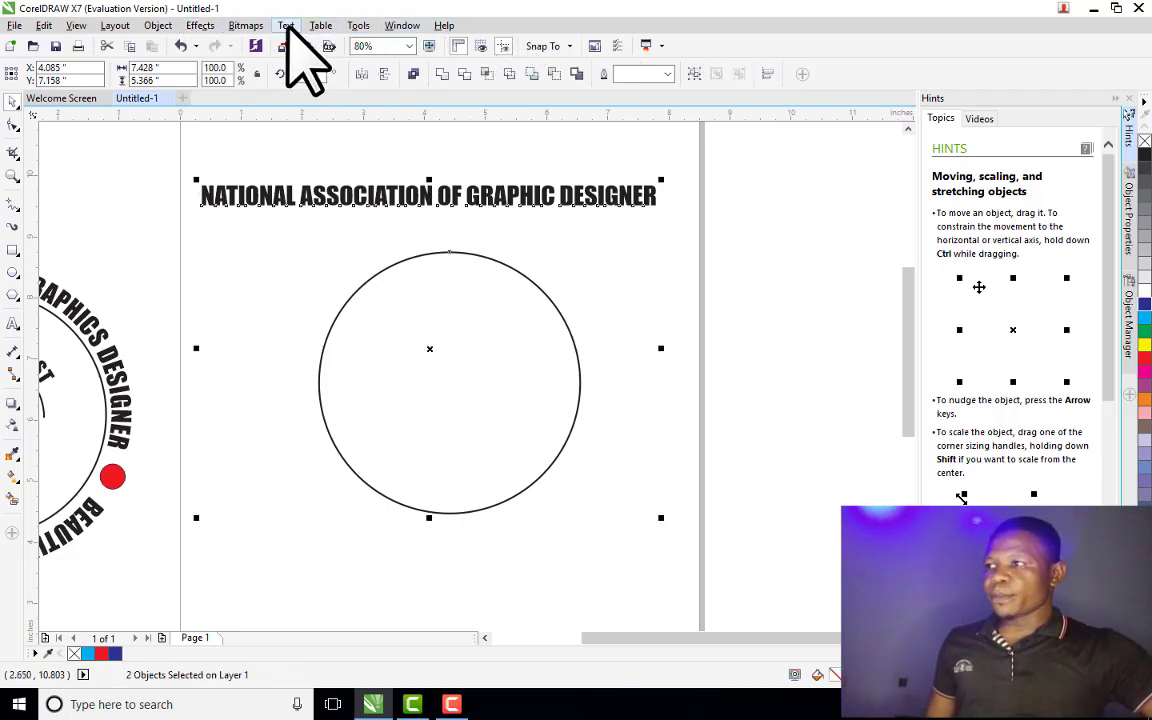
pyautogui.click(287, 26)
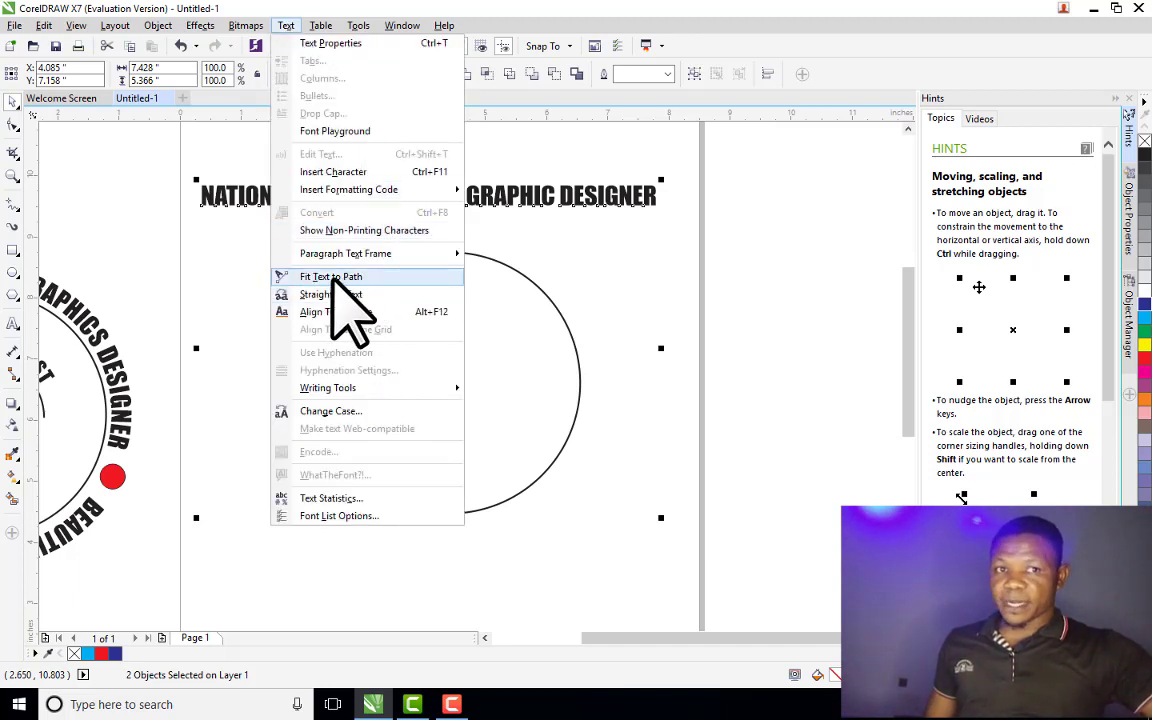
pyautogui.click(331, 278)
pyautogui.click(334, 296)
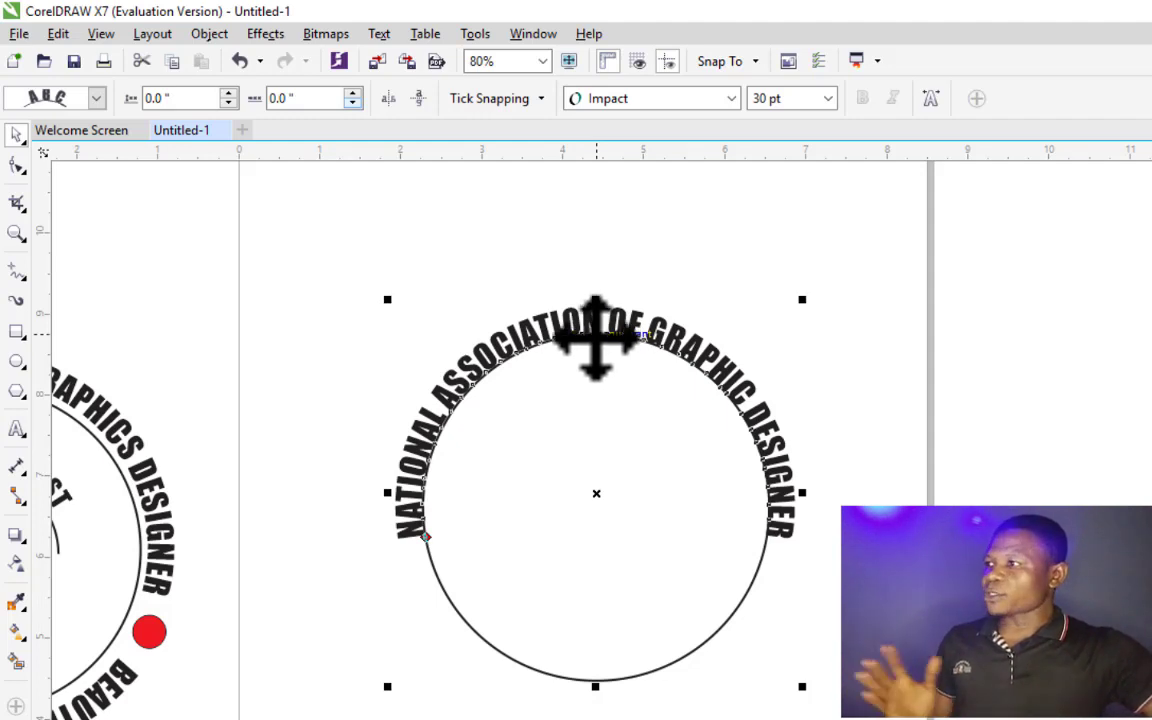
# Set the curved headline's distance from the path to 0.15"
pyautogui.click(229, 93)
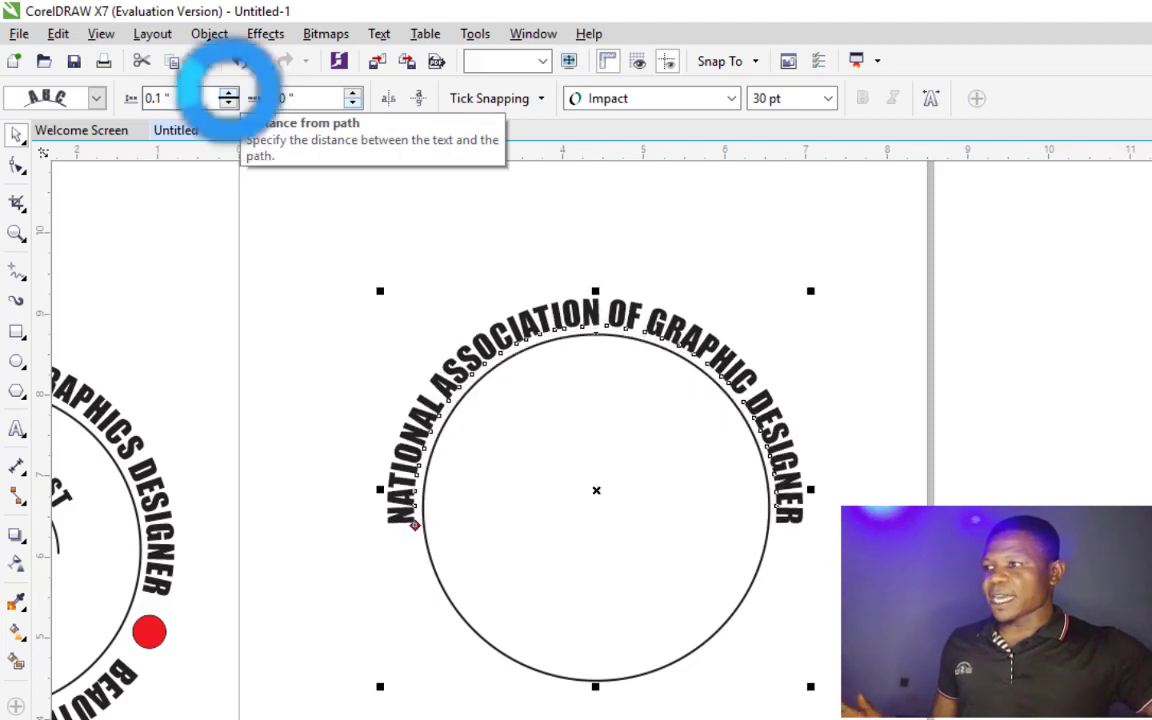
pyautogui.click(229, 102)
pyautogui.click(229, 102)
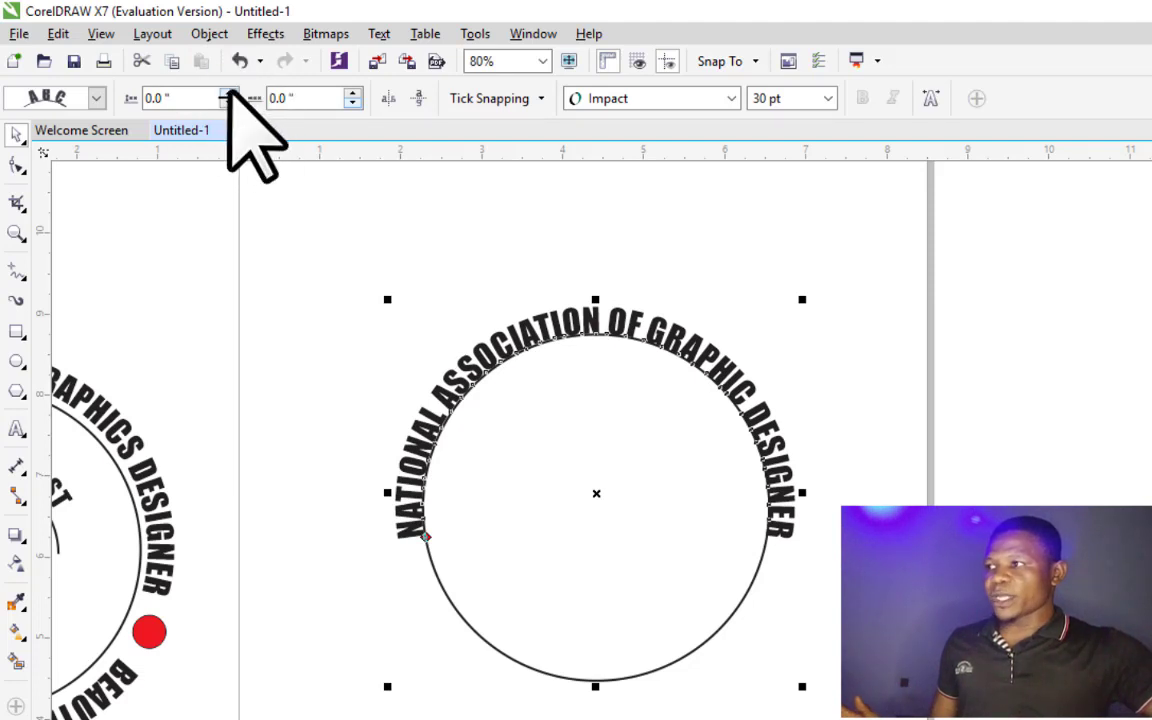
pyautogui.click(229, 93)
pyautogui.click(229, 93)
pyautogui.click(229, 93)
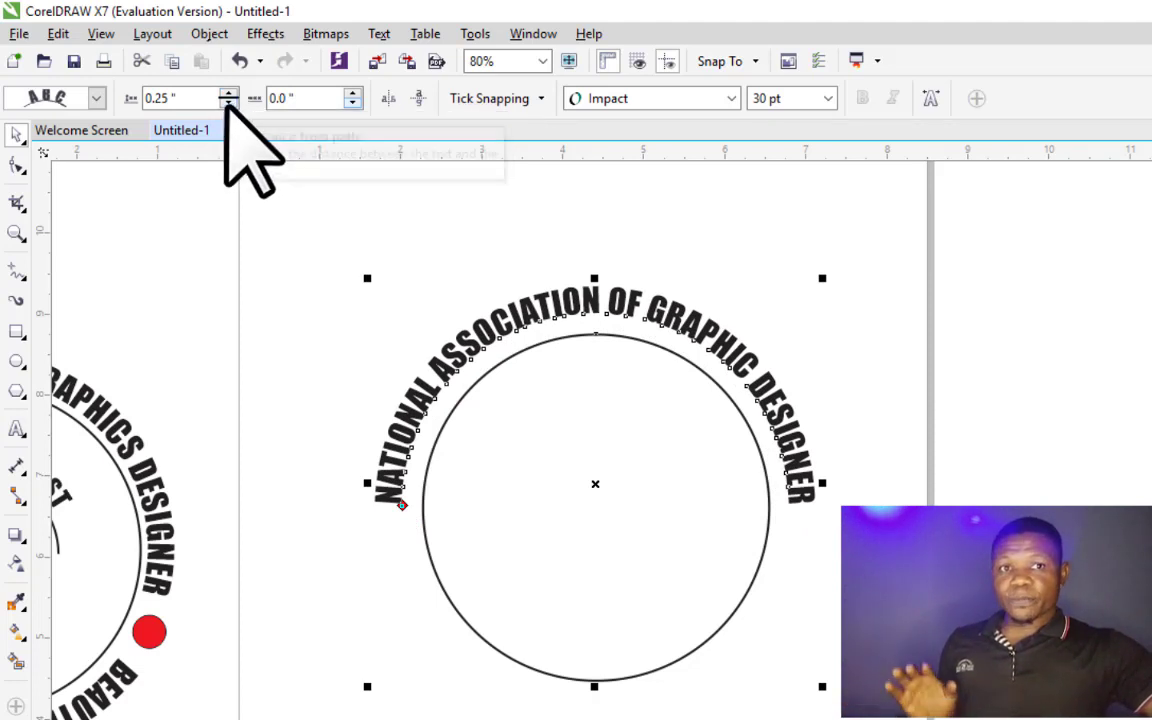
pyautogui.click(229, 103)
pyautogui.click(229, 103)
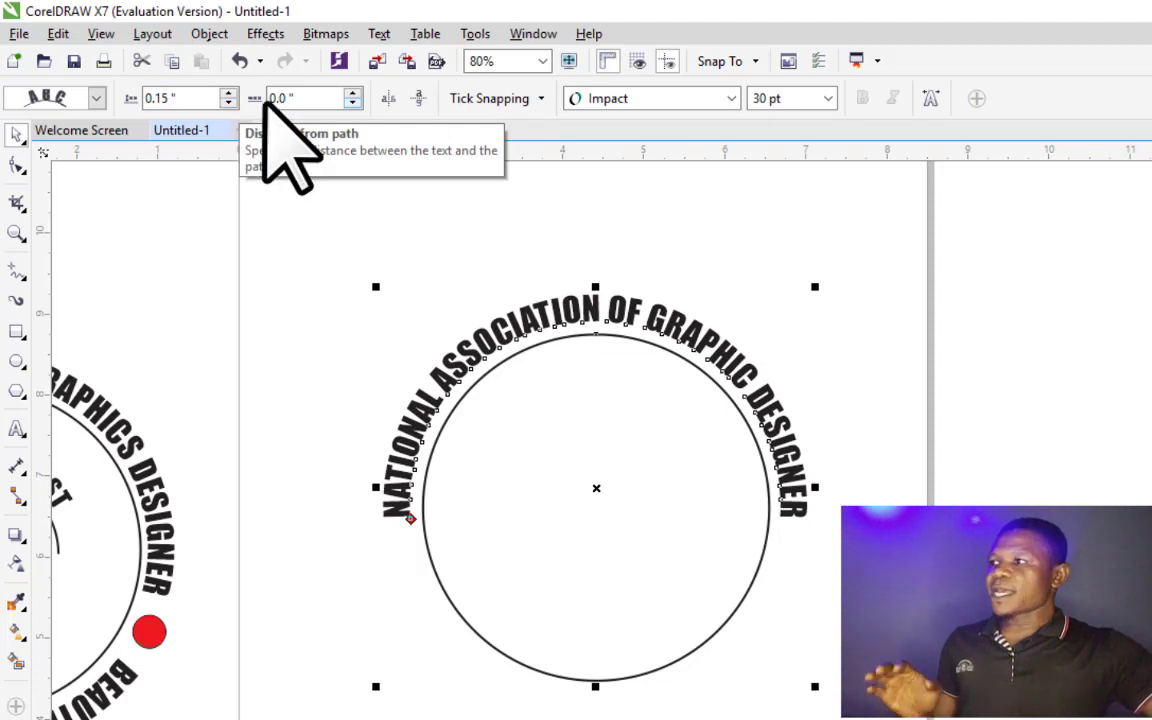
# Try offsets for the curved headline along the circle, settling at 0.0"
pyautogui.click(353, 94)
pyautogui.click(353, 94)
pyautogui.click(353, 94)
pyautogui.click(353, 94)
pyautogui.click(353, 94)
pyautogui.click(353, 94)
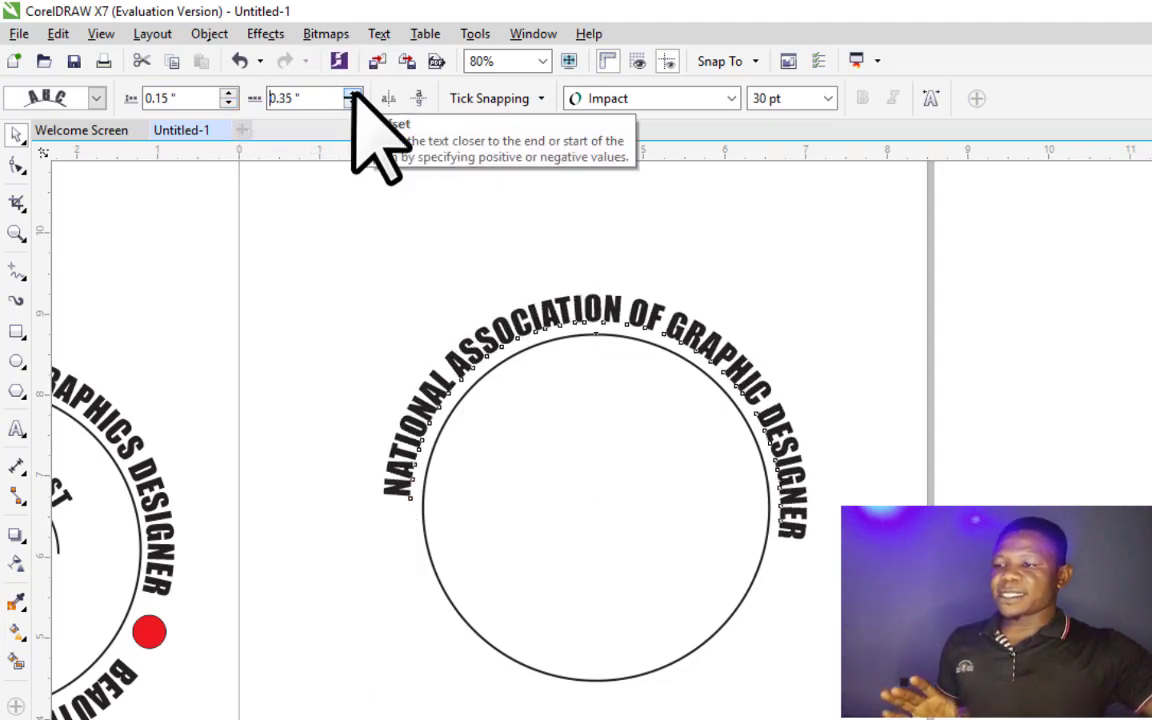
pyautogui.click(353, 94)
pyautogui.click(353, 94)
pyautogui.click(352, 102)
pyautogui.click(352, 102)
pyautogui.click(352, 102)
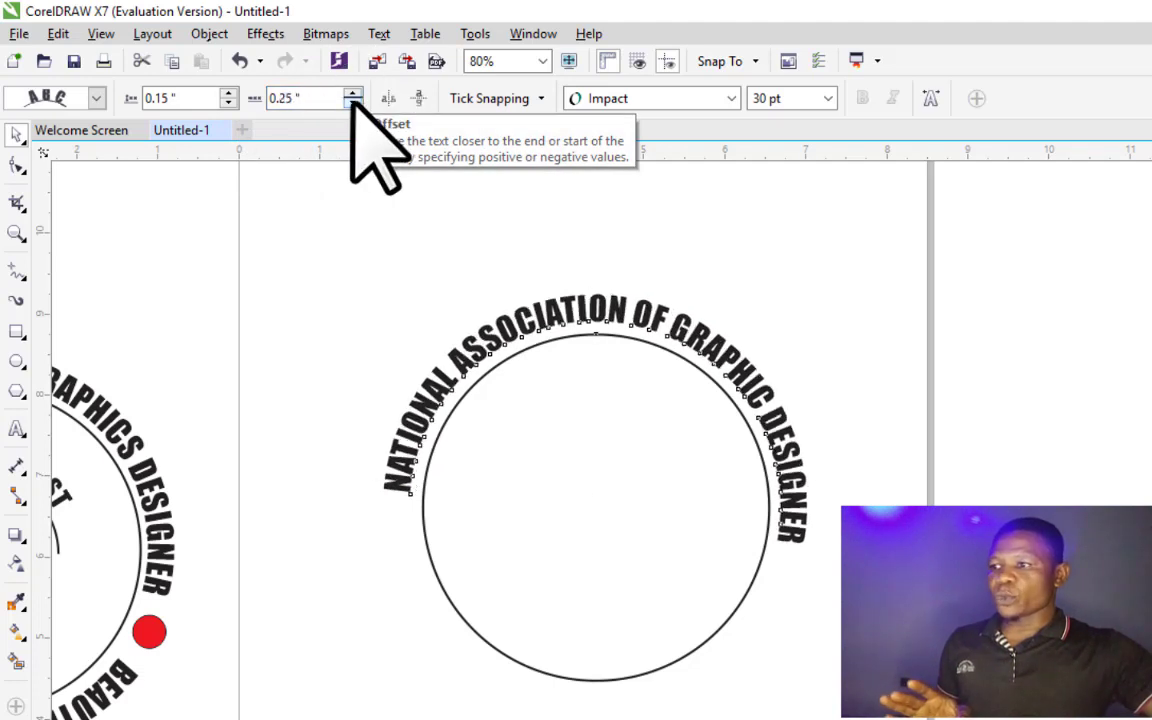
pyautogui.click(352, 102)
pyautogui.click(352, 102)
pyautogui.click(352, 102)
pyautogui.click(352, 102)
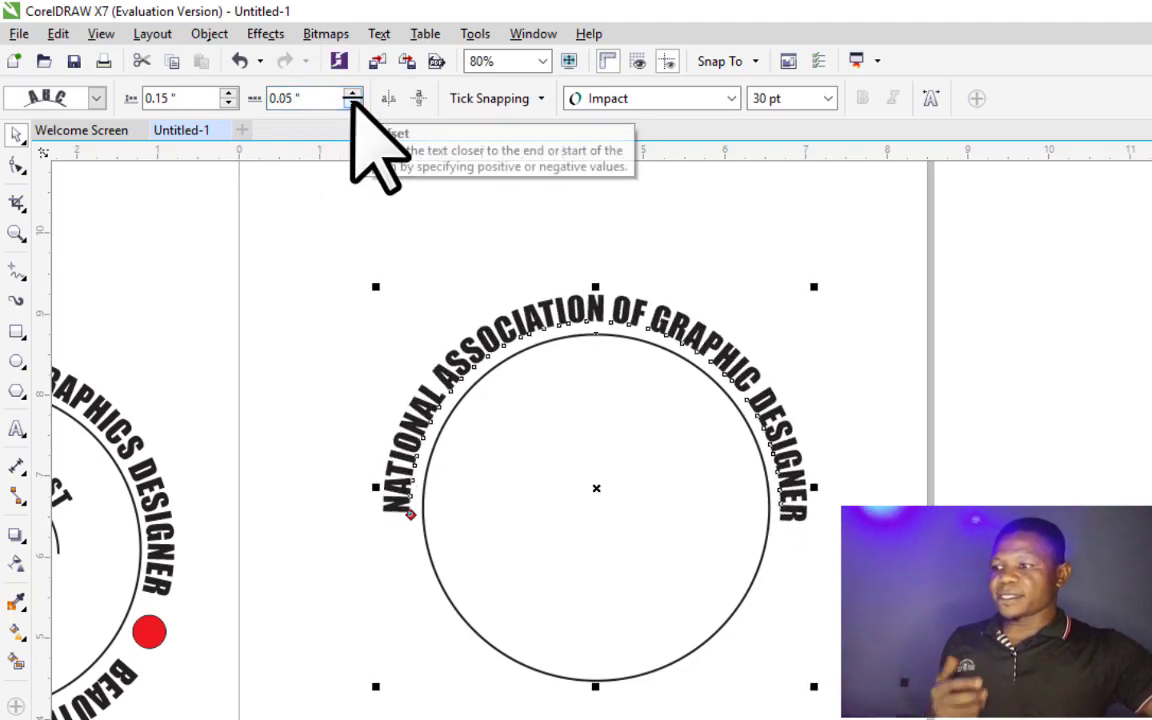
pyautogui.click(352, 102)
pyautogui.click(352, 102)
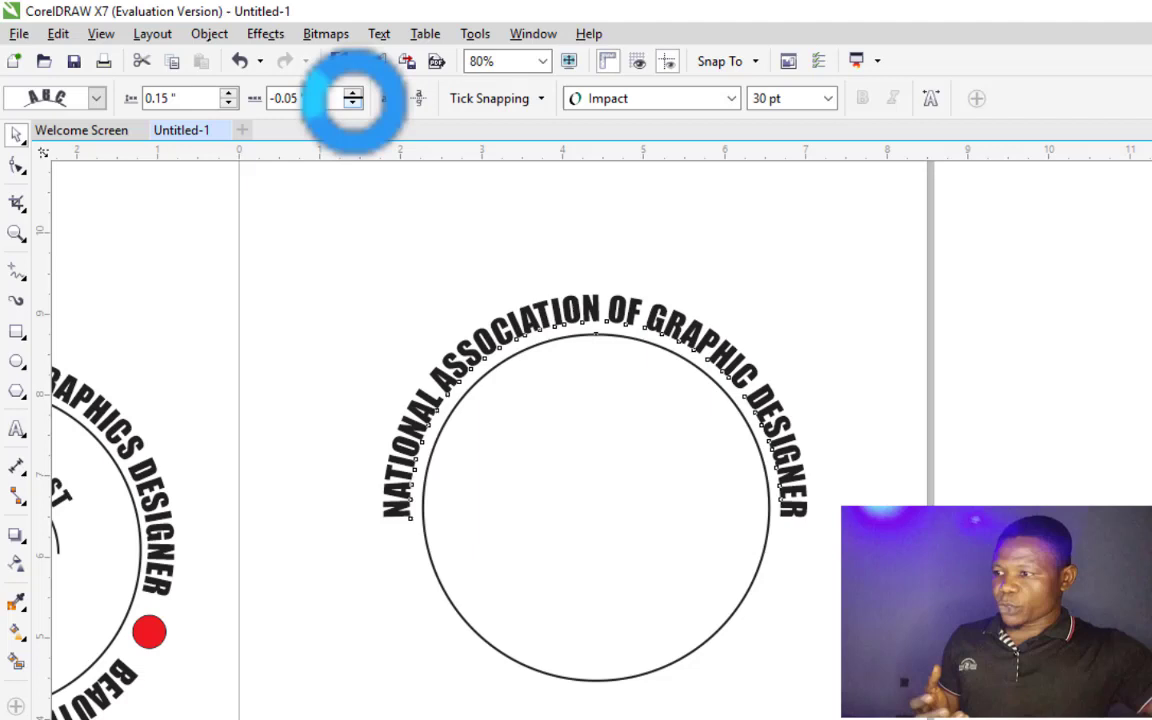
pyautogui.click(352, 93)
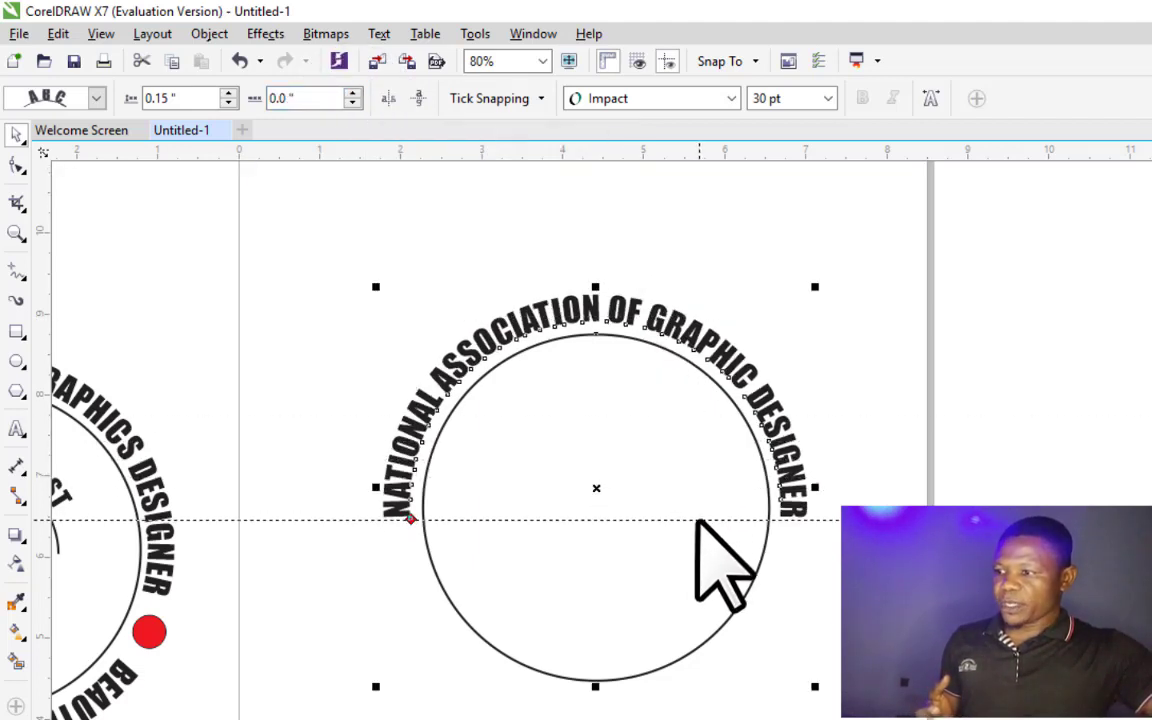
# Delete the horizontal guideline running through the circle
pyautogui.click(703, 517)
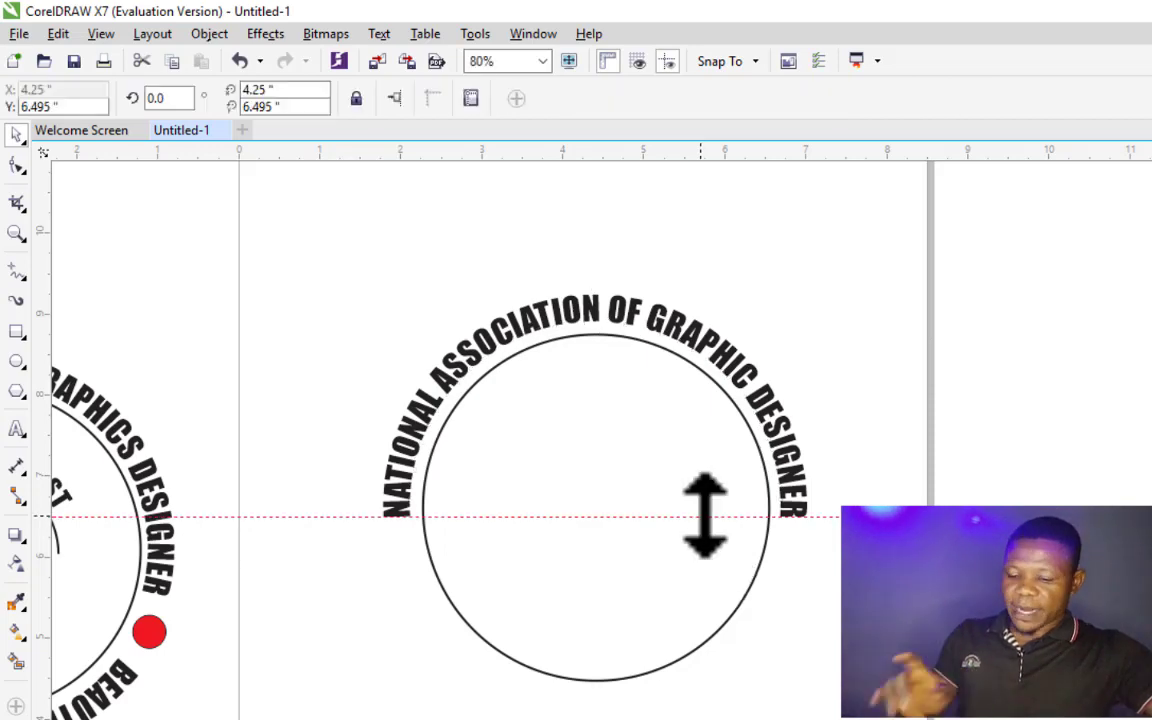
pyautogui.press('Delete')
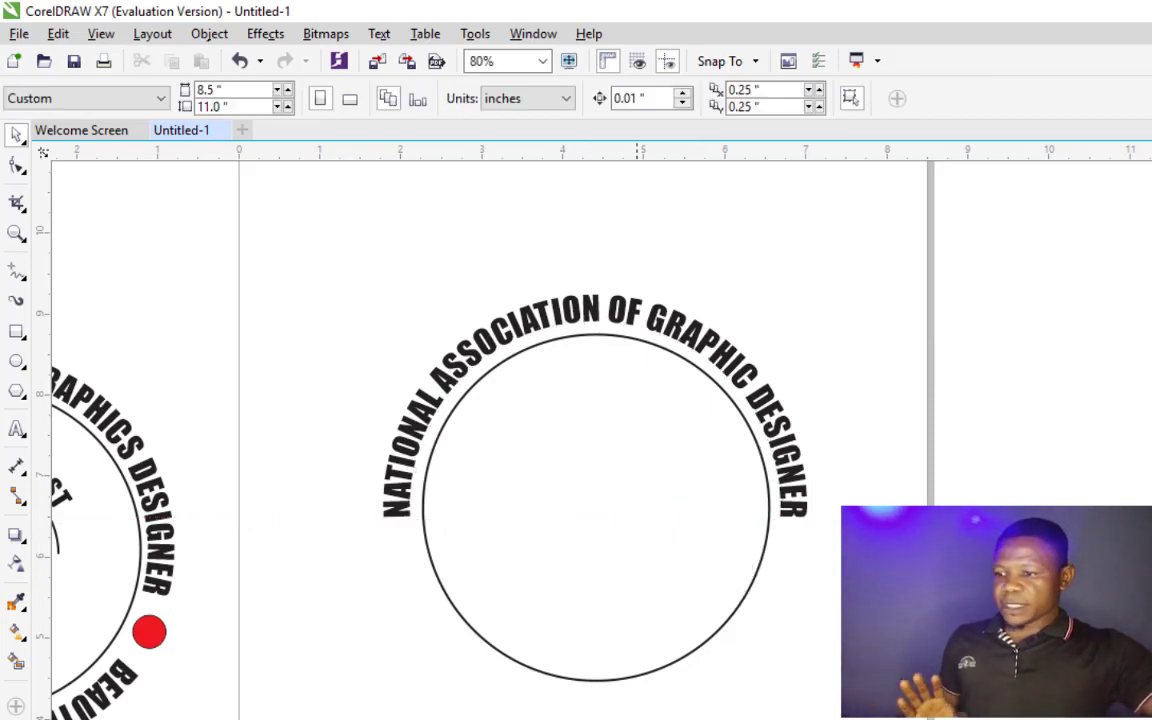
pyautogui.hscroll(-5, 600, 420)
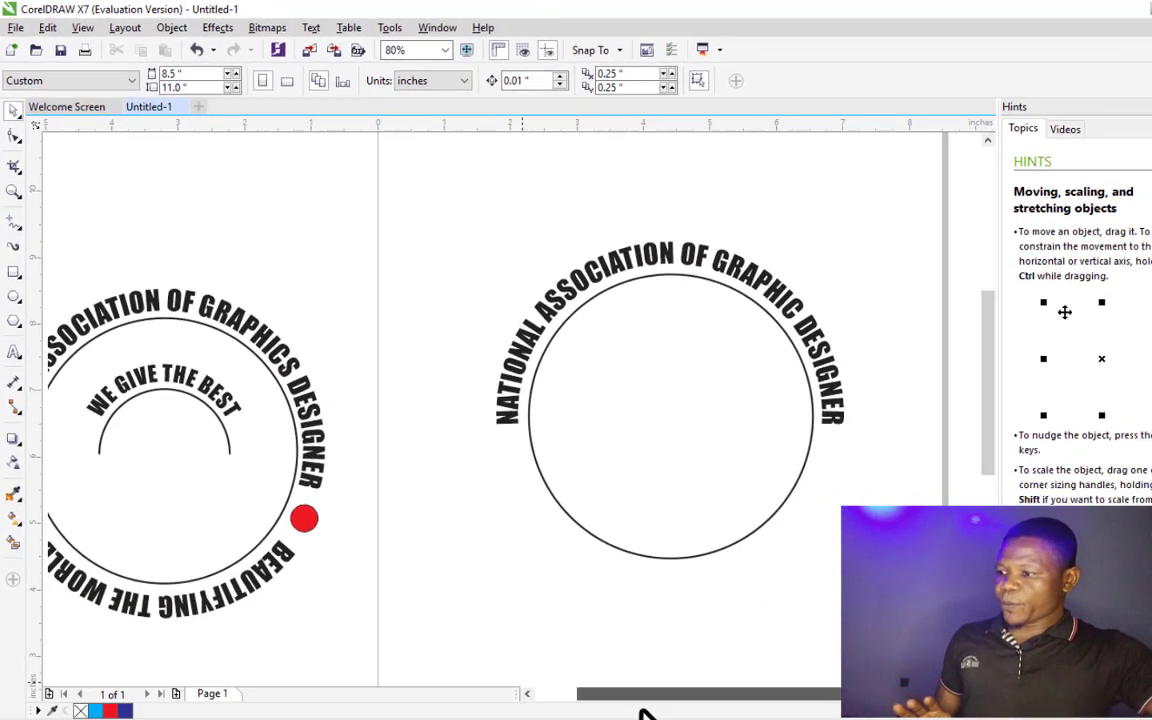
pyautogui.hscroll(-1, 575, 660)
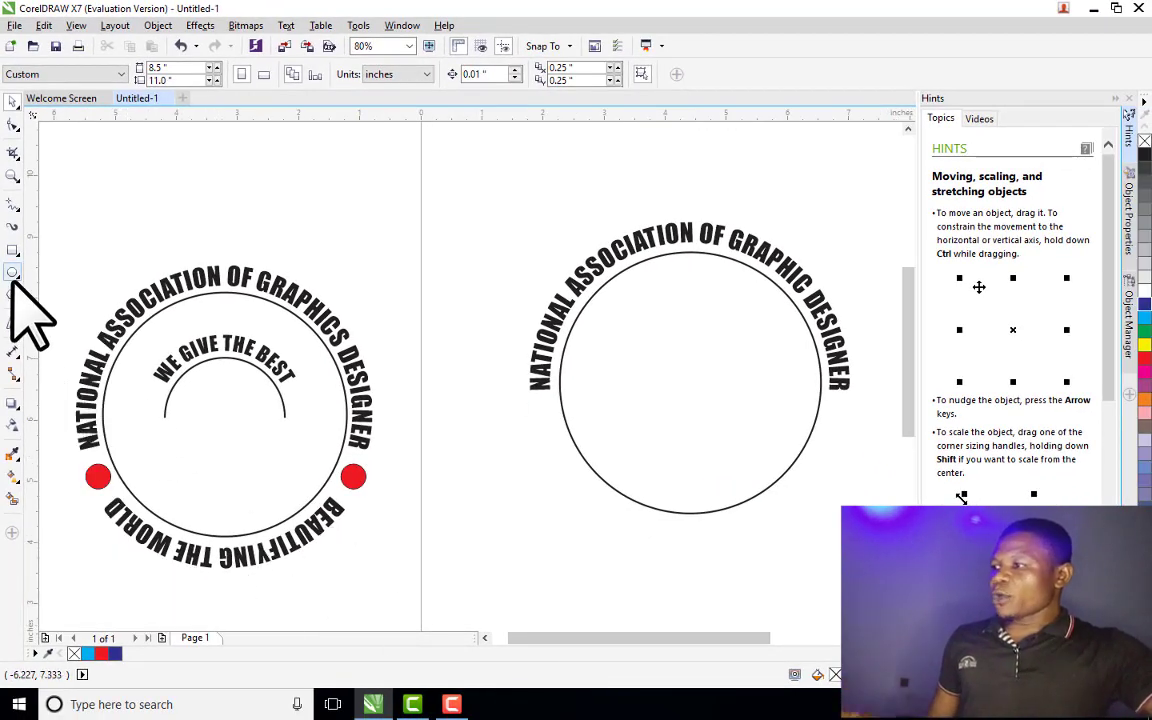
# Add the text BEAUTIFYING THE WORLD above the left badge in Impact
pyautogui.click(13, 323)
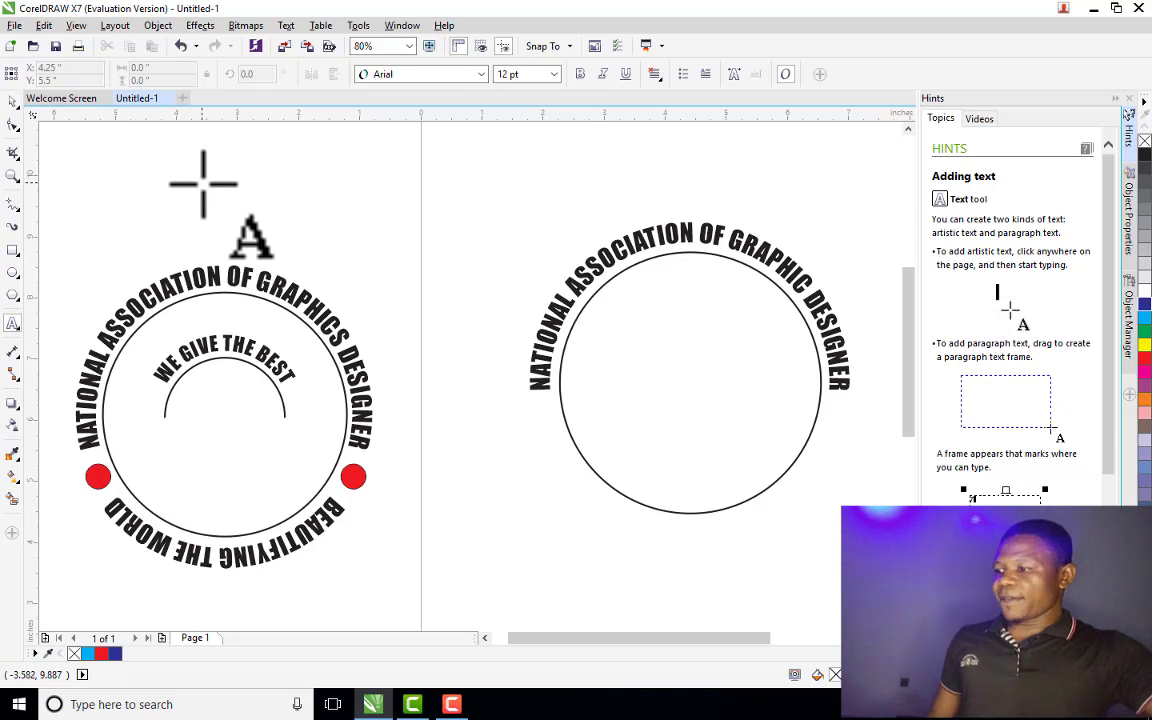
pyautogui.click(200, 175)
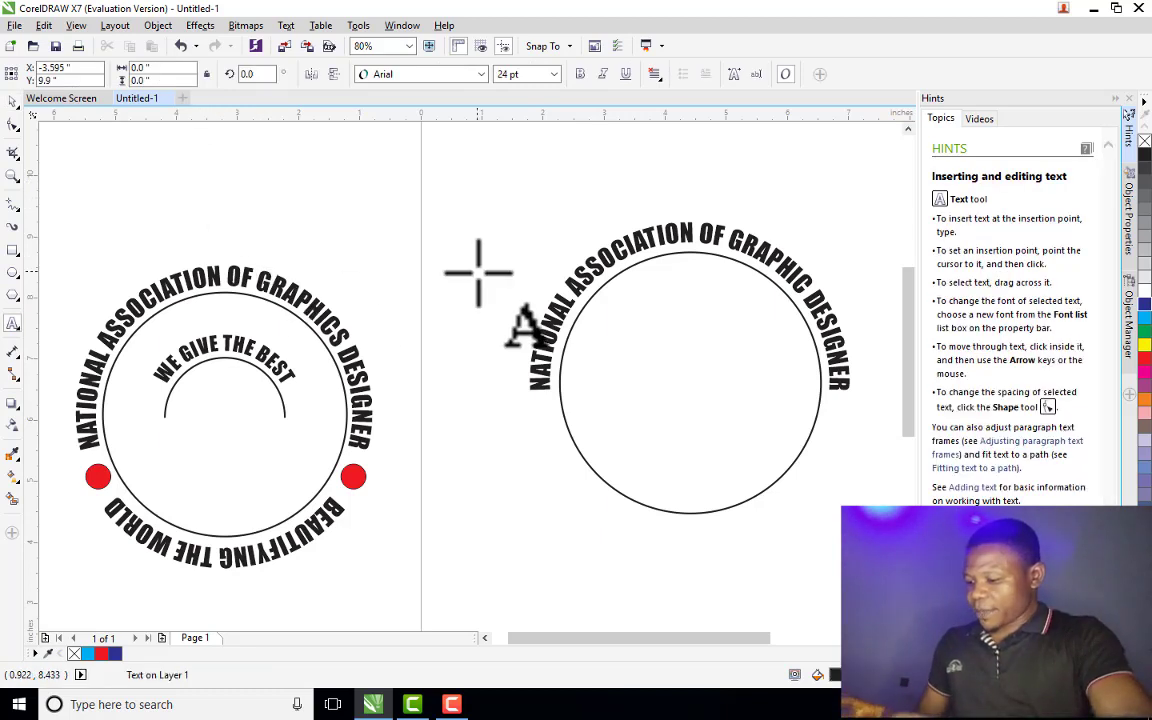
pyautogui.write('BEAUTIF')
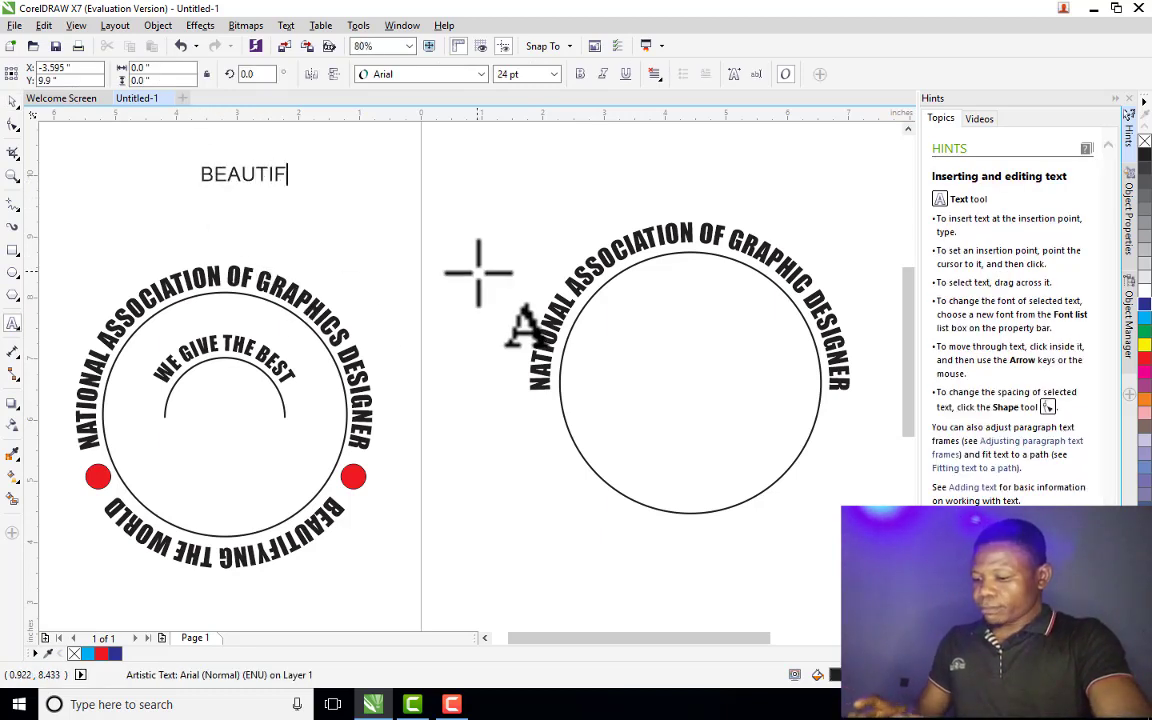
pyautogui.write('YING THE WORLD')
pyautogui.hotkey('ctrl', 'space')
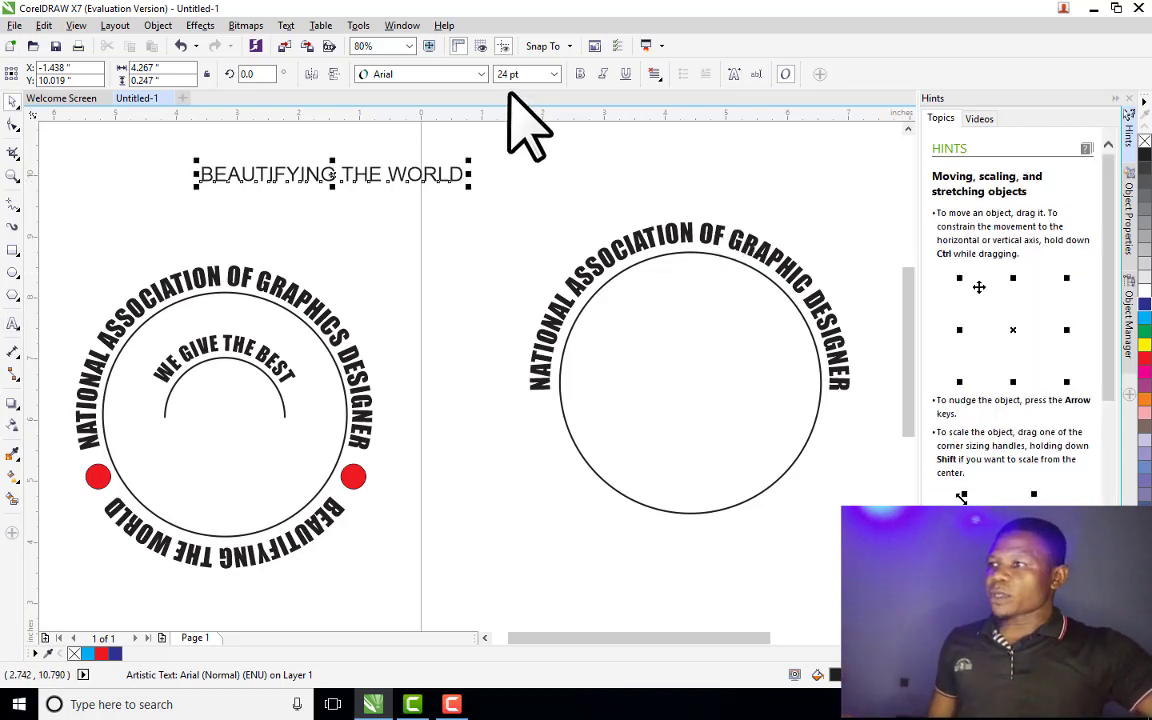
pyautogui.click(481, 74)
pyautogui.click(428, 115)
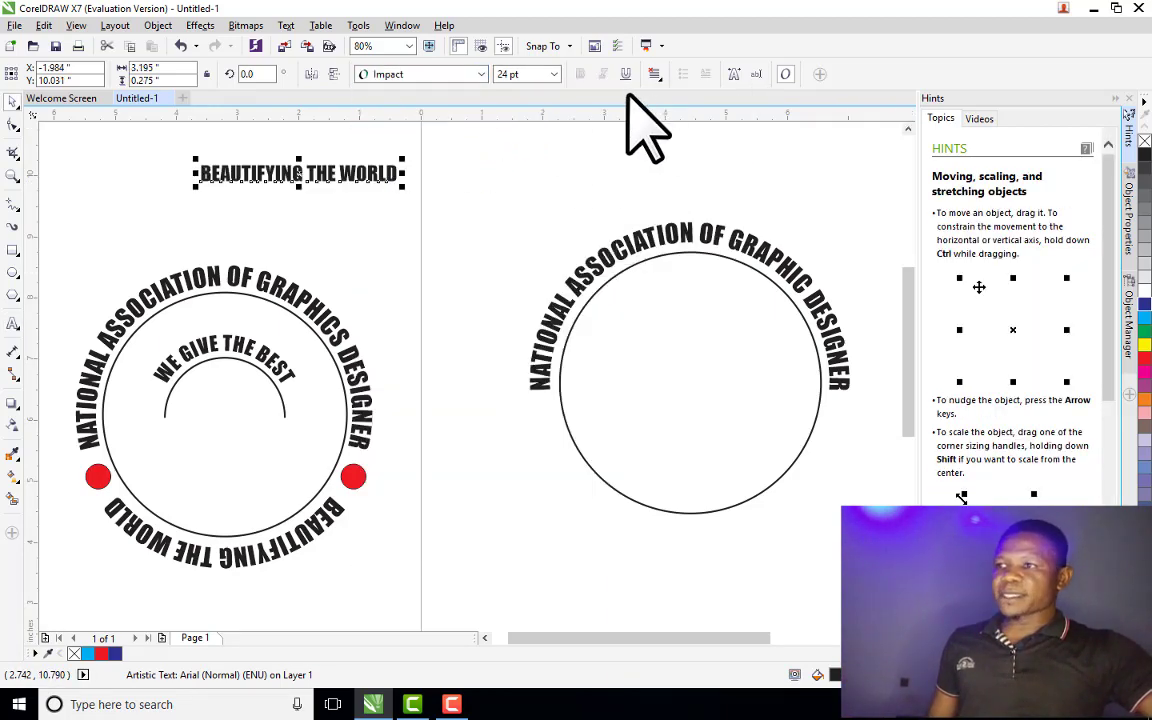
# Enlarge BEAUTIFYING THE WORLD to 30 pt
pyautogui.click(628, 257)
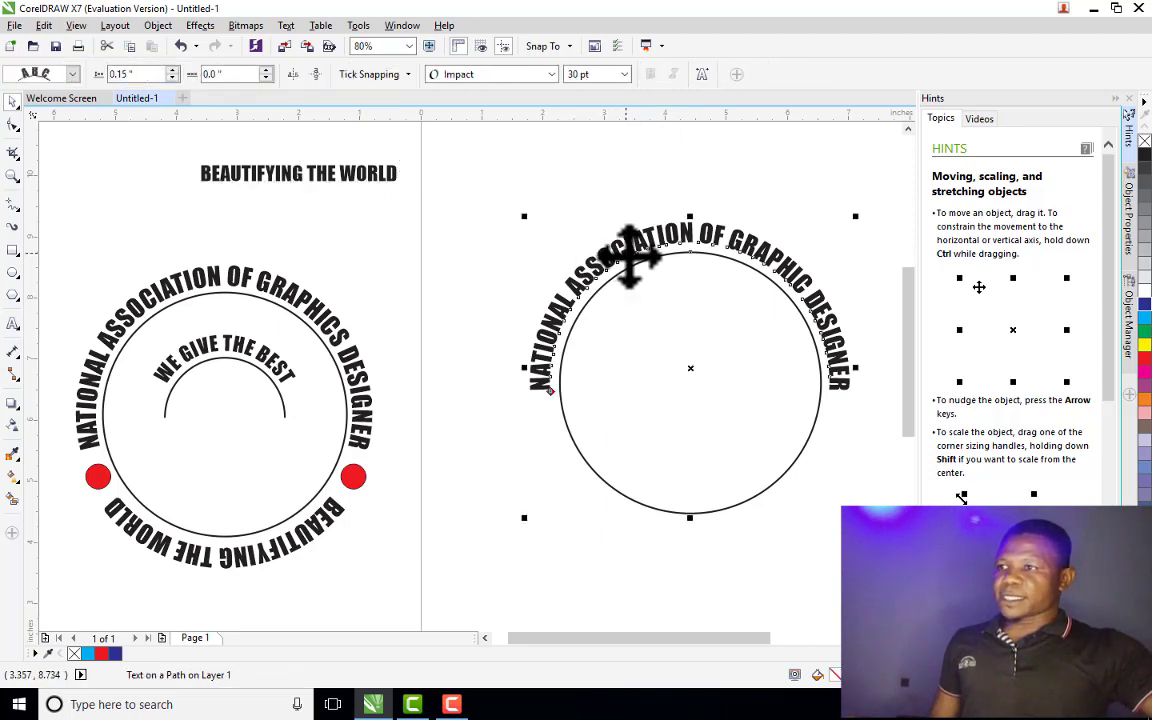
pyautogui.click(380, 175)
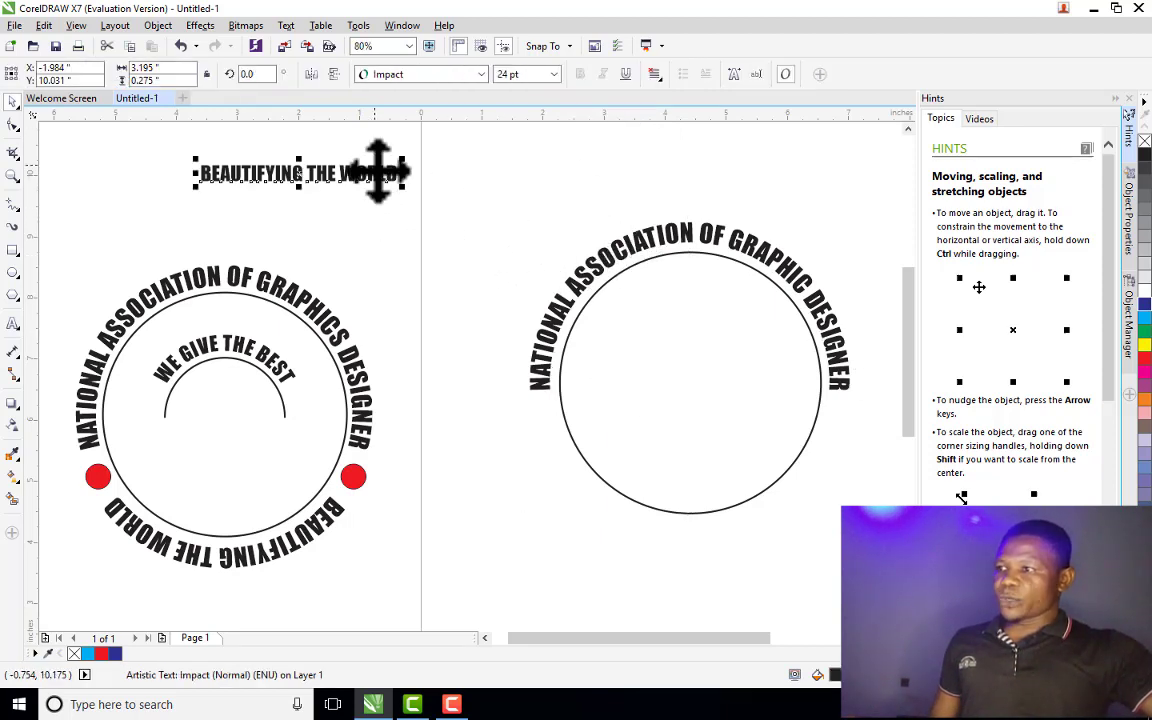
pyautogui.click(552, 75)
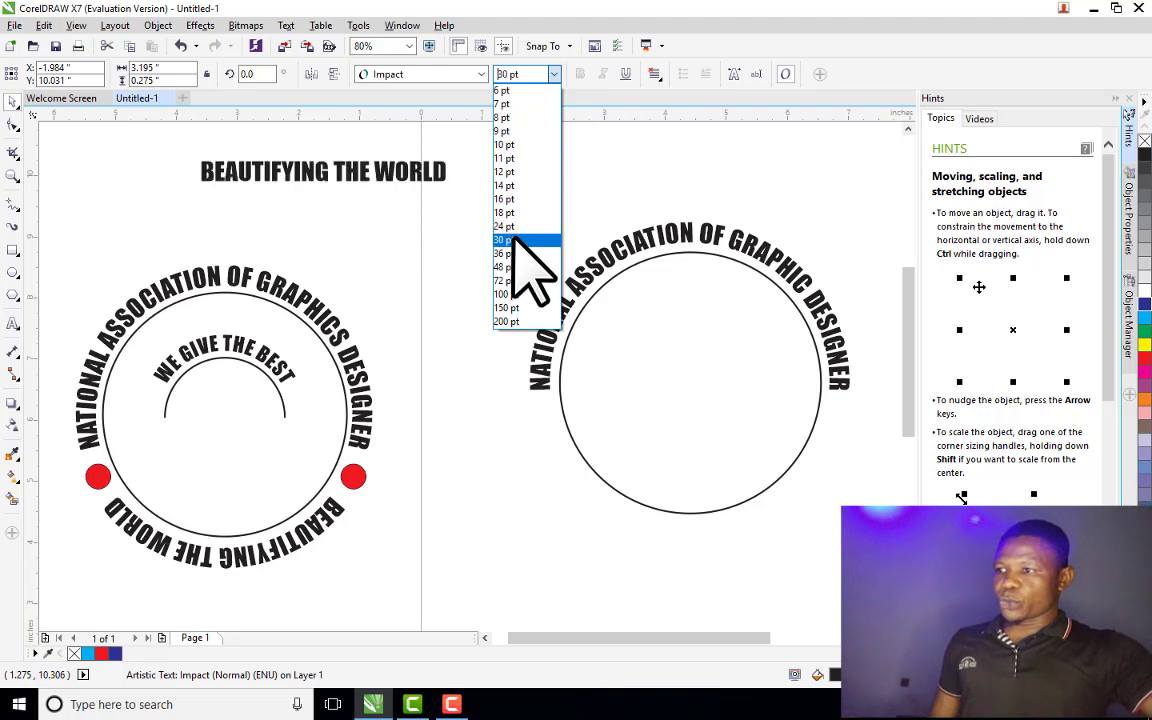
pyautogui.click(510, 240)
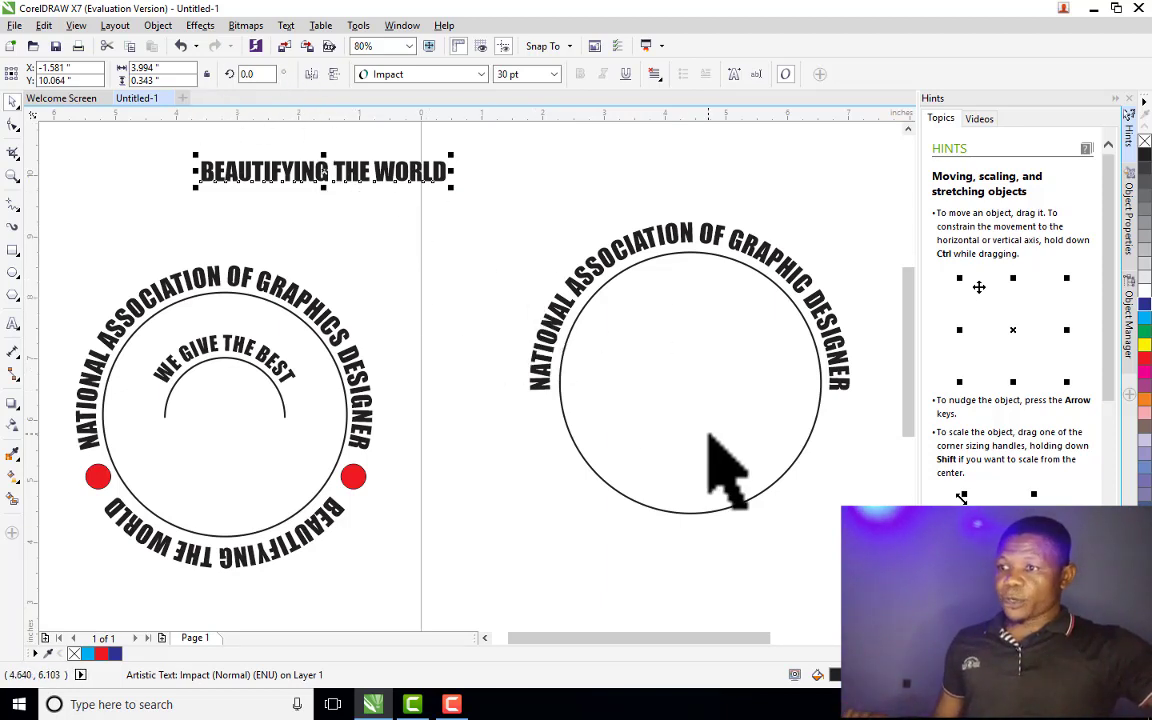
# Fit BEAUTIFYING THE WORLD onto the right circle's path and zoom in on it
pyautogui.keyDown('shift'); pyautogui.click(712, 392); pyautogui.keyUp('shift')
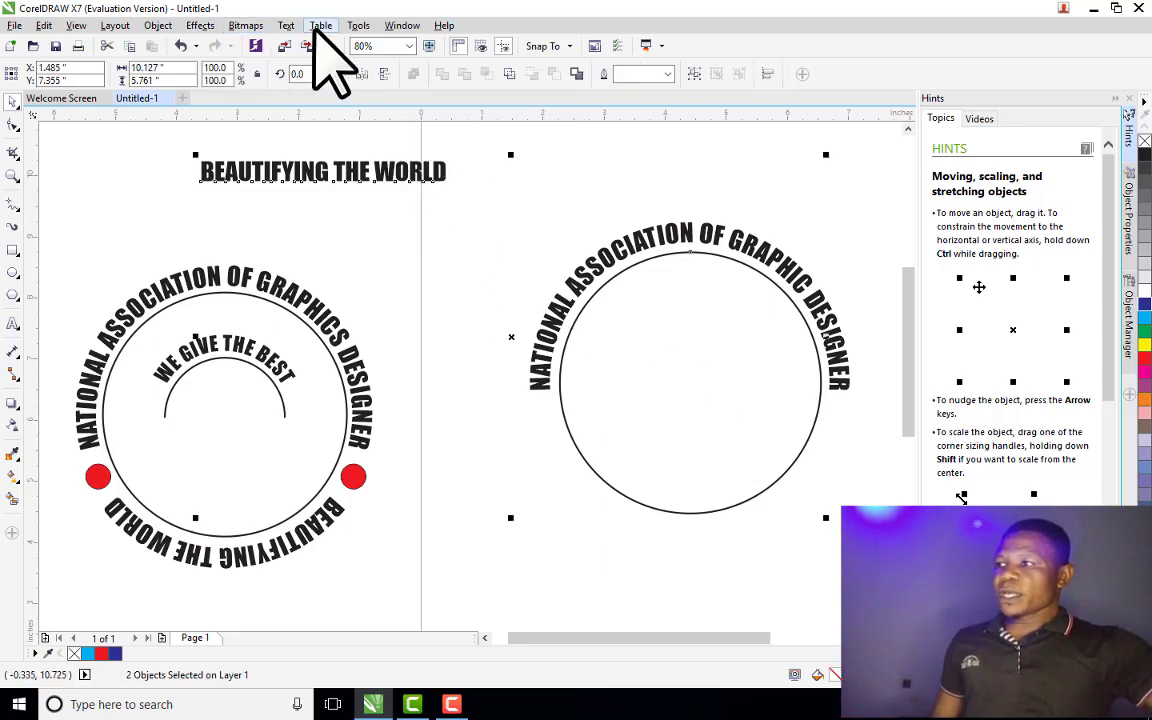
pyautogui.click(288, 26)
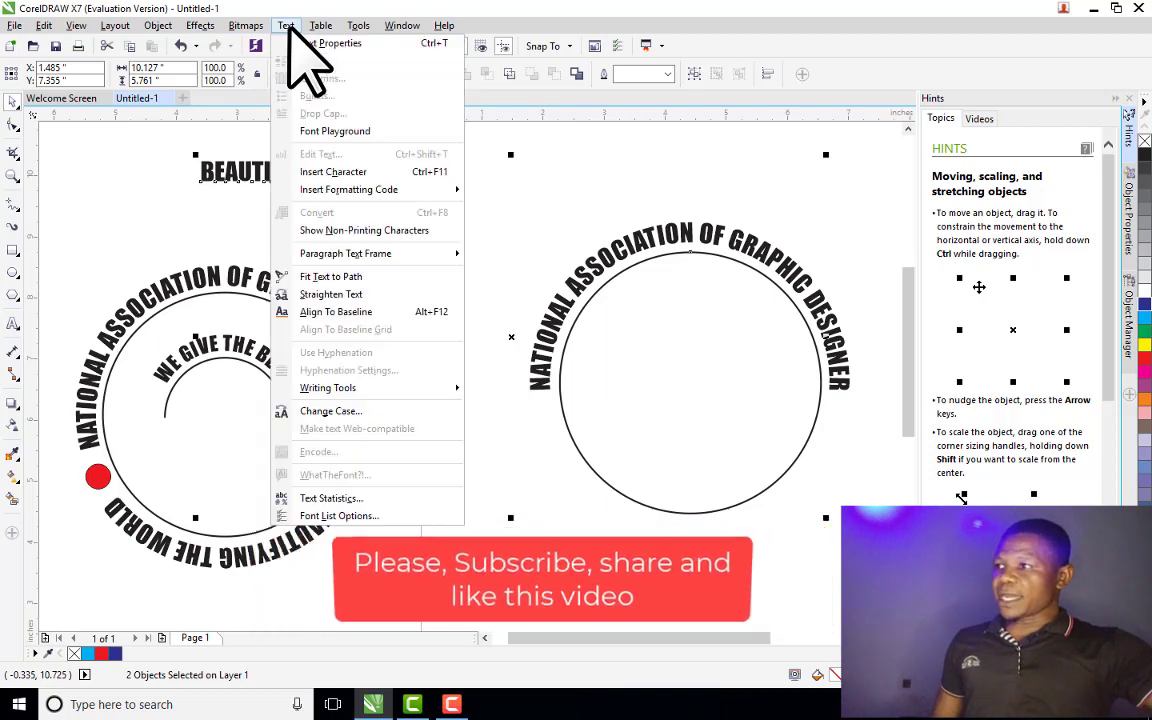
pyautogui.click(342, 280)
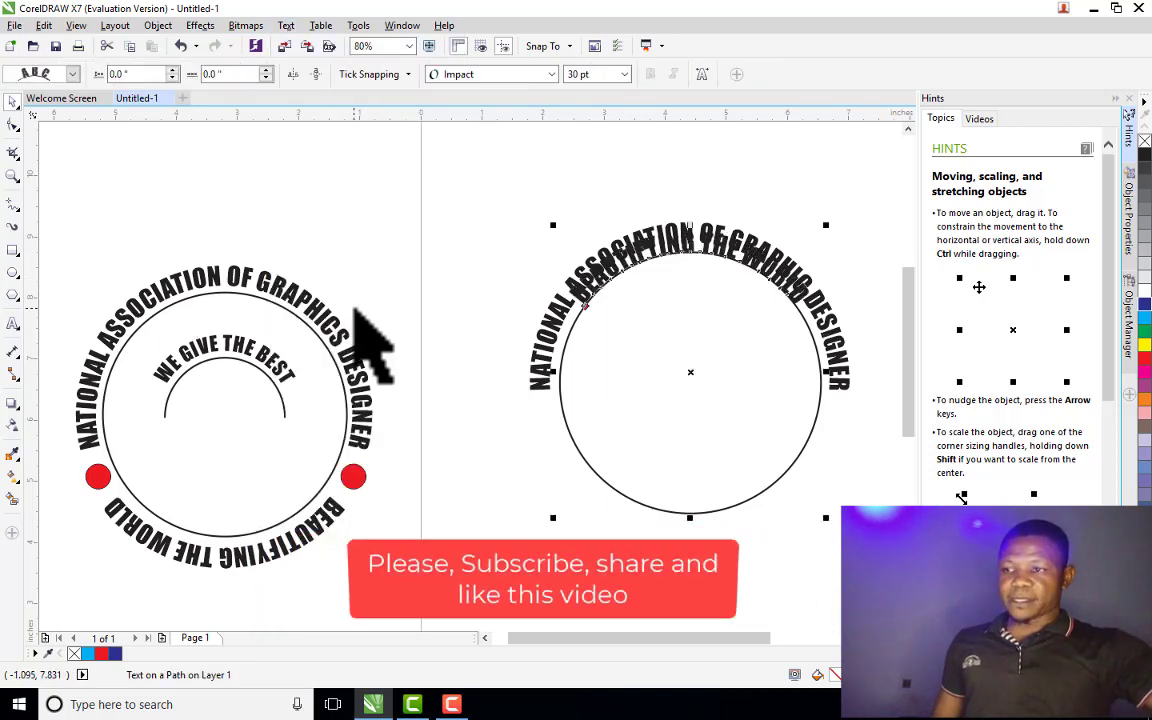
pyautogui.press('z')
pyautogui.moveTo(497, 167); pyautogui.dragTo(810, 550)
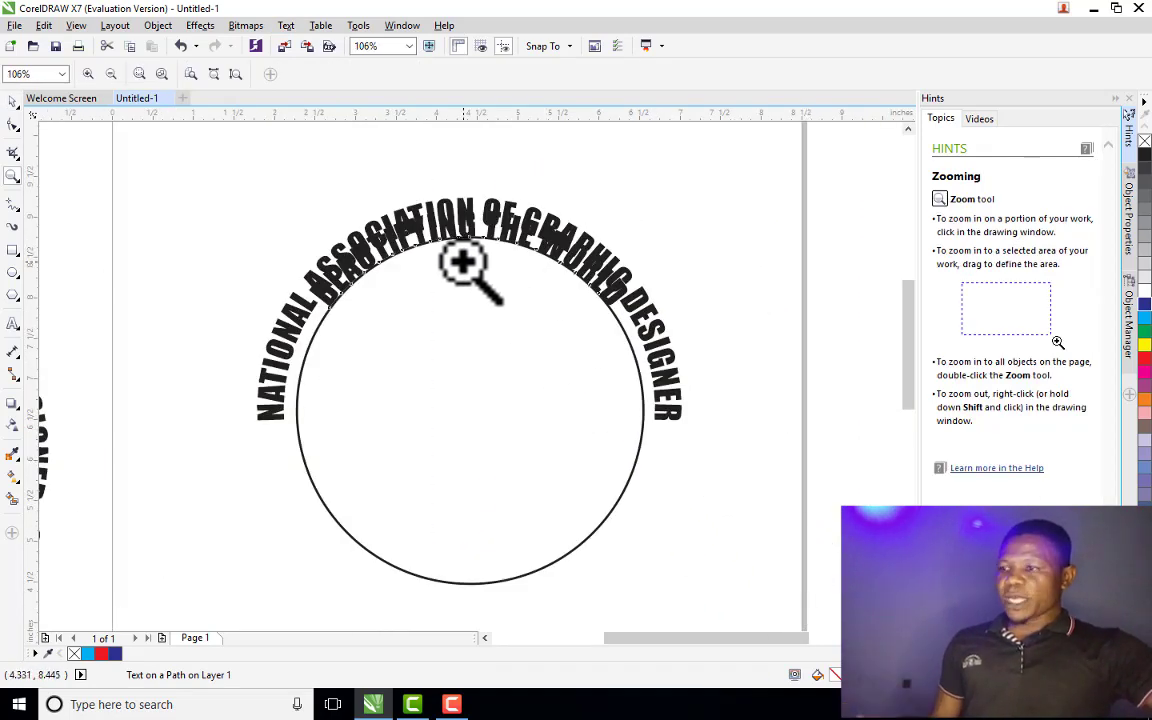
# Slide BEAUTIFYING THE WORLD to the circle's bottom with a 6.65" offset
pyautogui.press('space')
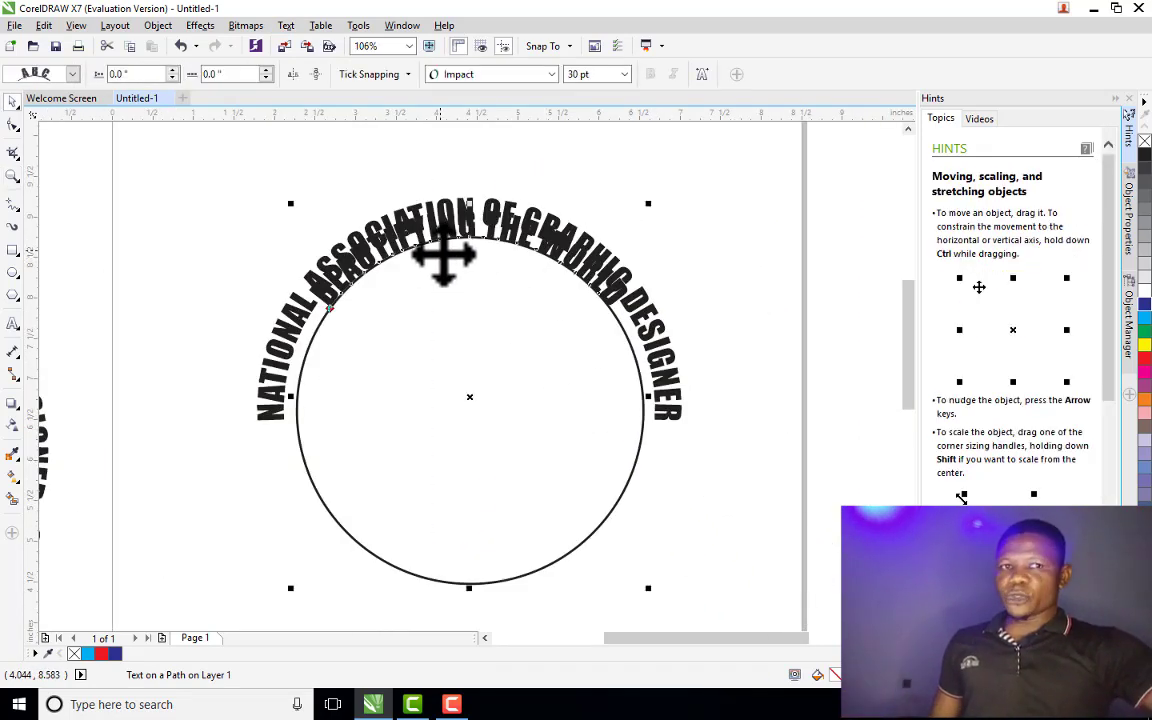
pyautogui.click(420, 268)
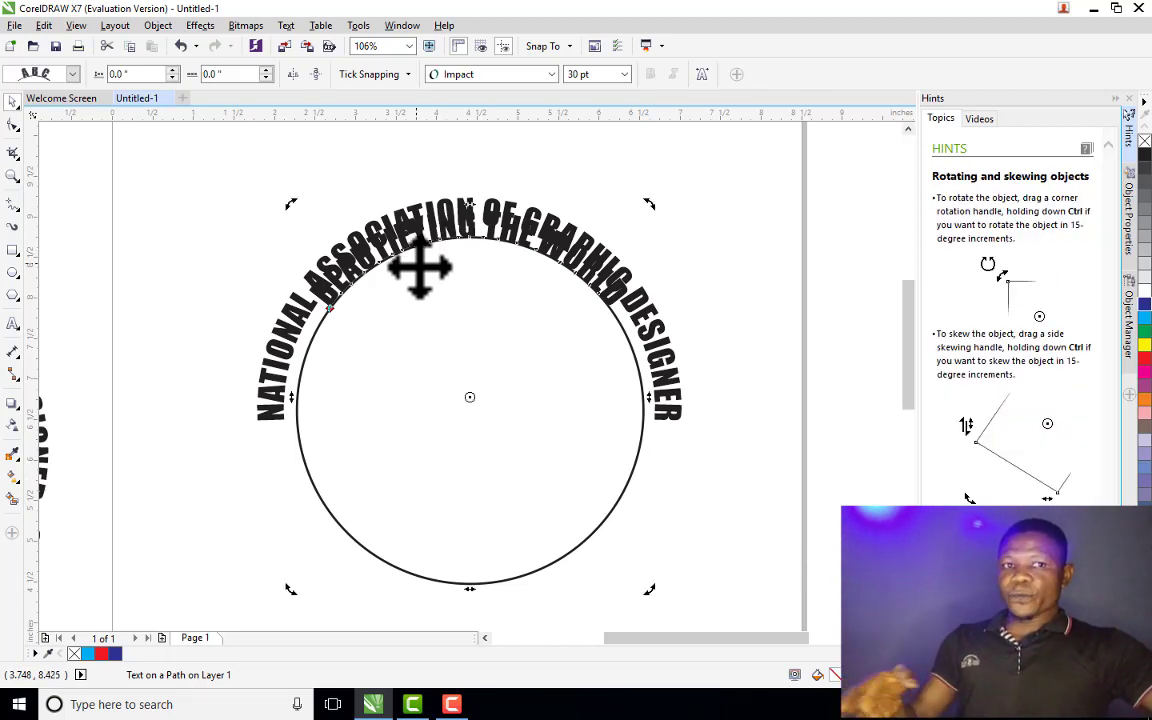
pyautogui.click(266, 76)
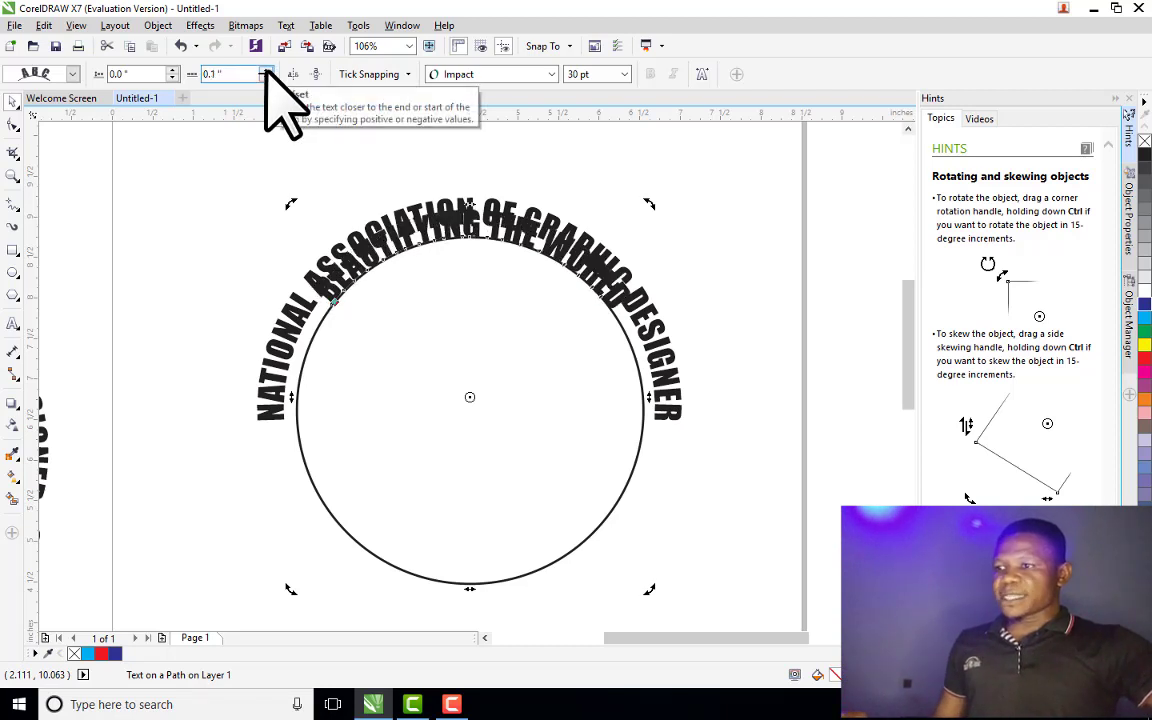
pyautogui.click(266, 76)
pyautogui.click(266, 76)
pyautogui.click(266, 76)
pyautogui.click(266, 76)
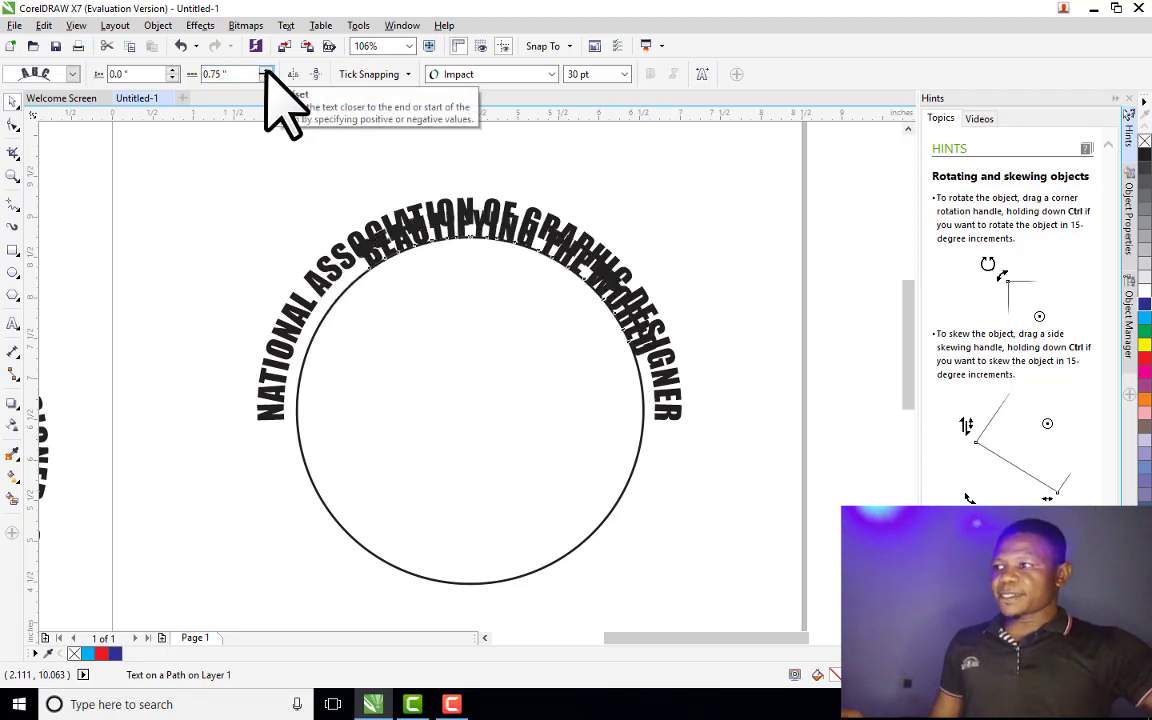
pyautogui.click(266, 76)
pyautogui.click(266, 76)
pyautogui.click(266, 76)
pyautogui.click(266, 76)
pyautogui.click(266, 76)
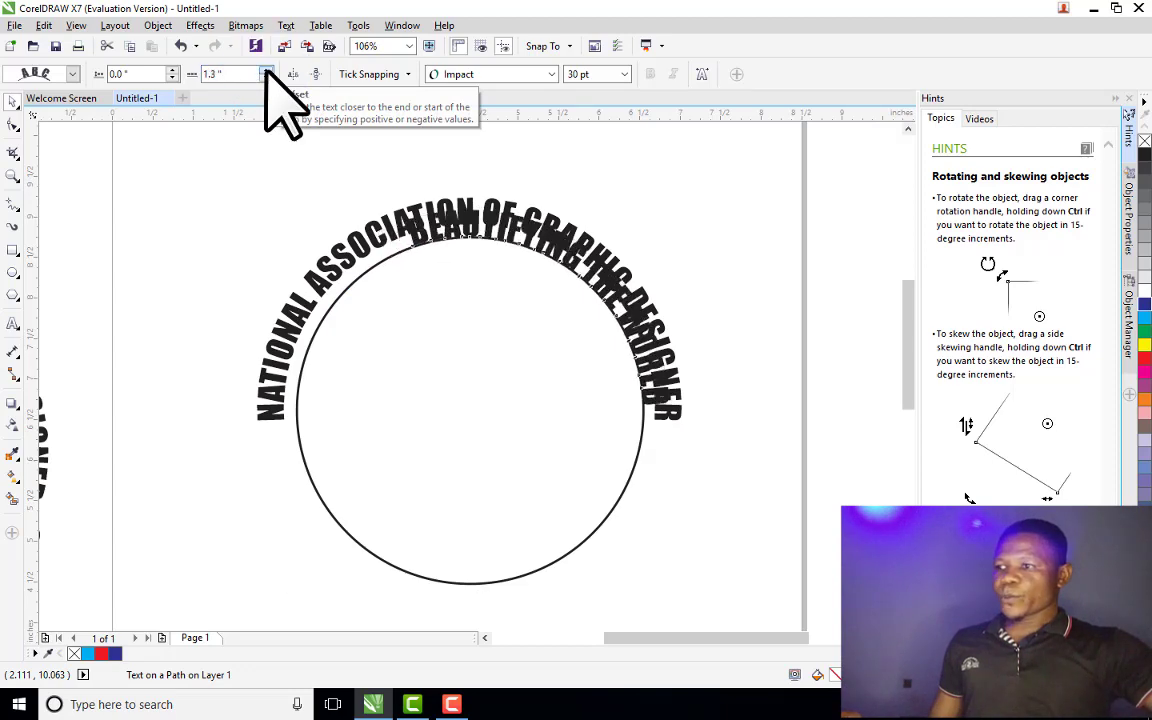
pyautogui.click(266, 76)
pyautogui.click(266, 76)
pyautogui.click(266, 76)
pyautogui.click(266, 76)
pyautogui.click(266, 76)
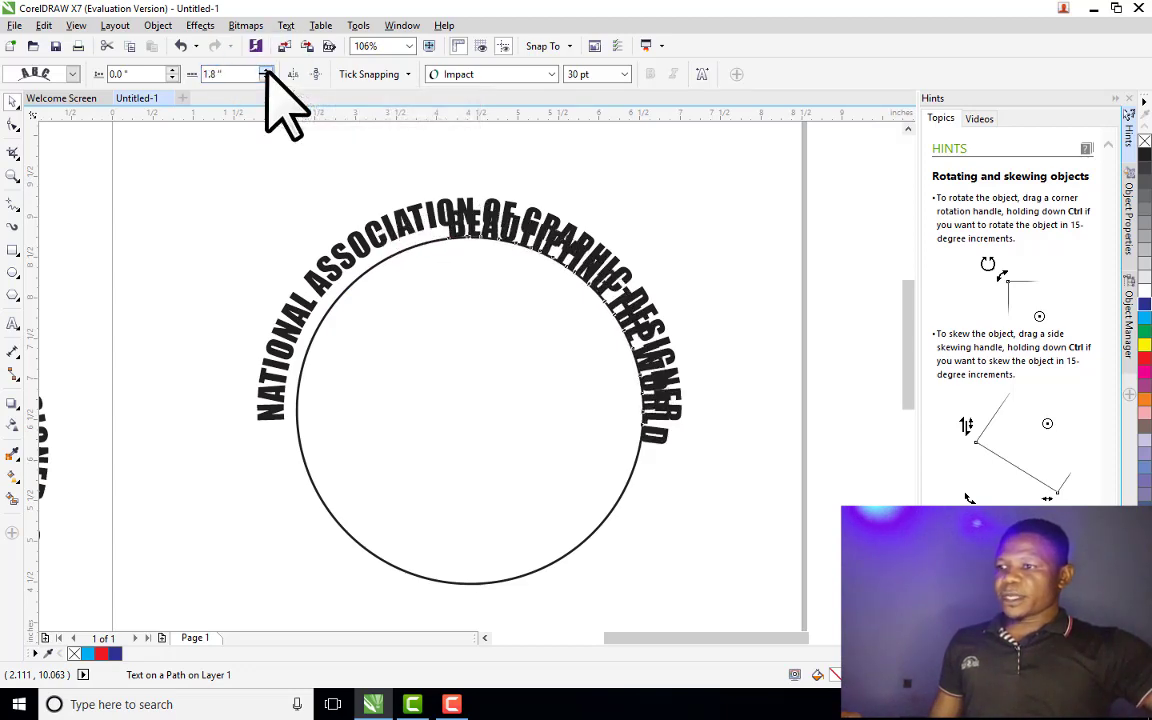
pyautogui.click(266, 76)
pyautogui.click(266, 76)
pyautogui.click(266, 76)
pyautogui.click(266, 76)
pyautogui.click(266, 76)
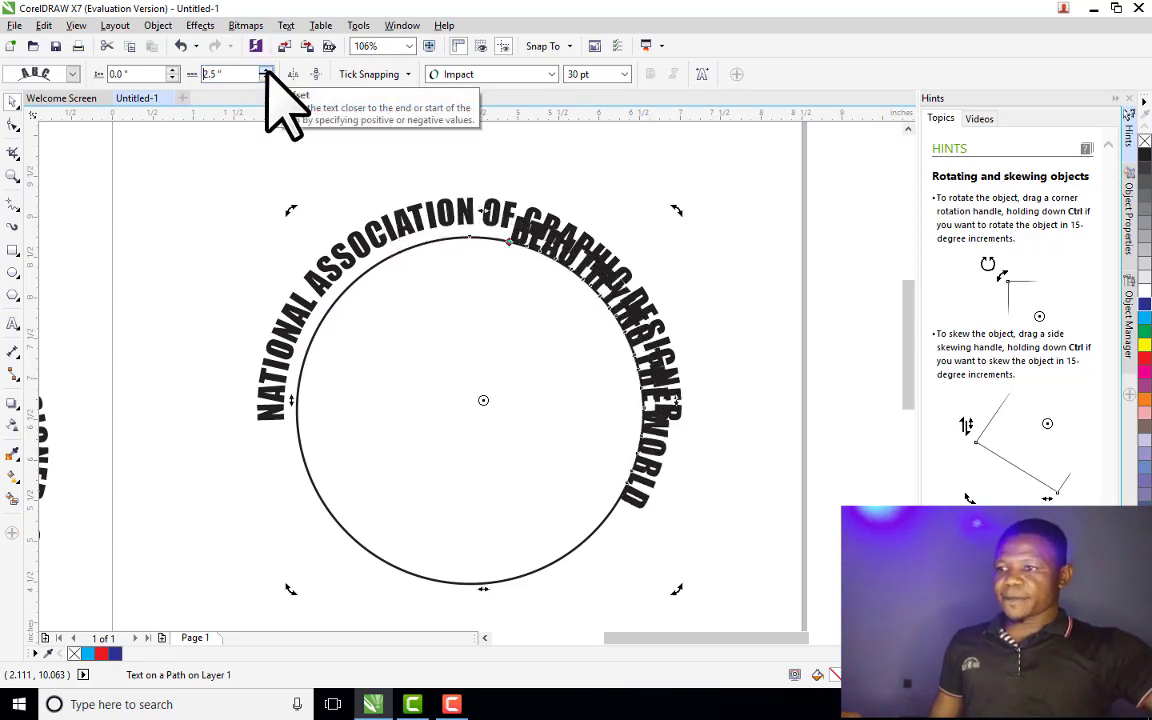
pyautogui.click(266, 76)
pyautogui.click(266, 76)
pyautogui.click(266, 76)
pyautogui.click(266, 76)
pyautogui.click(266, 76)
pyautogui.click(266, 76)
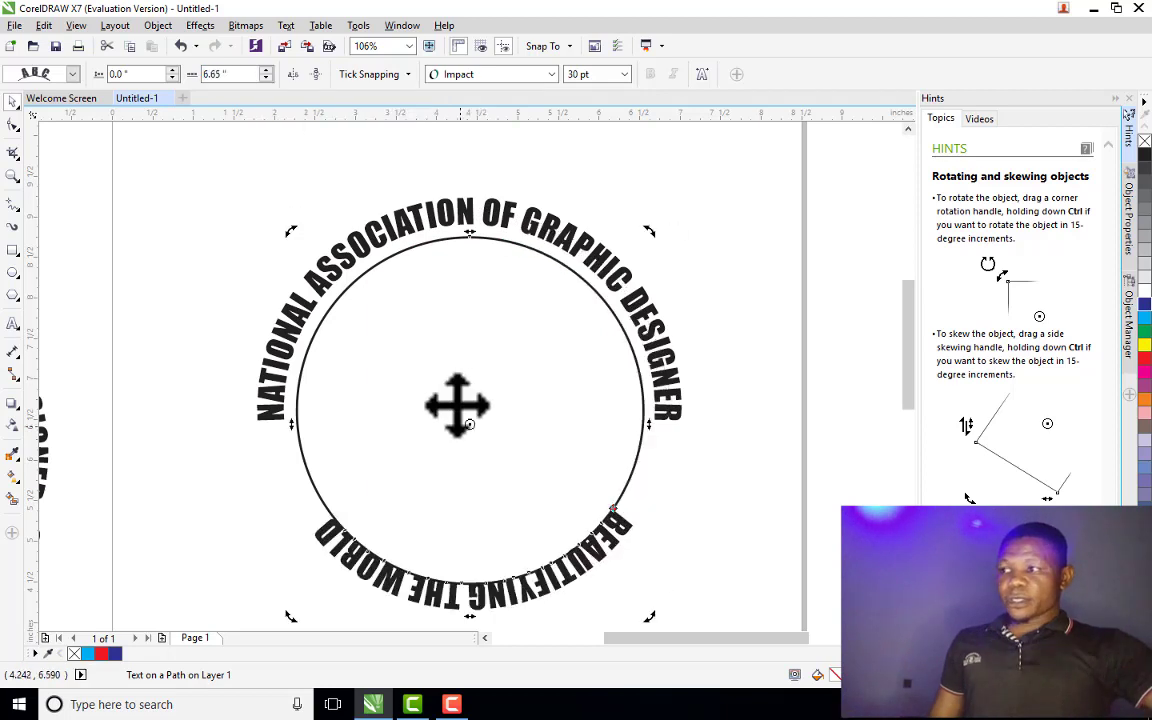
pyautogui.click(490, 610)
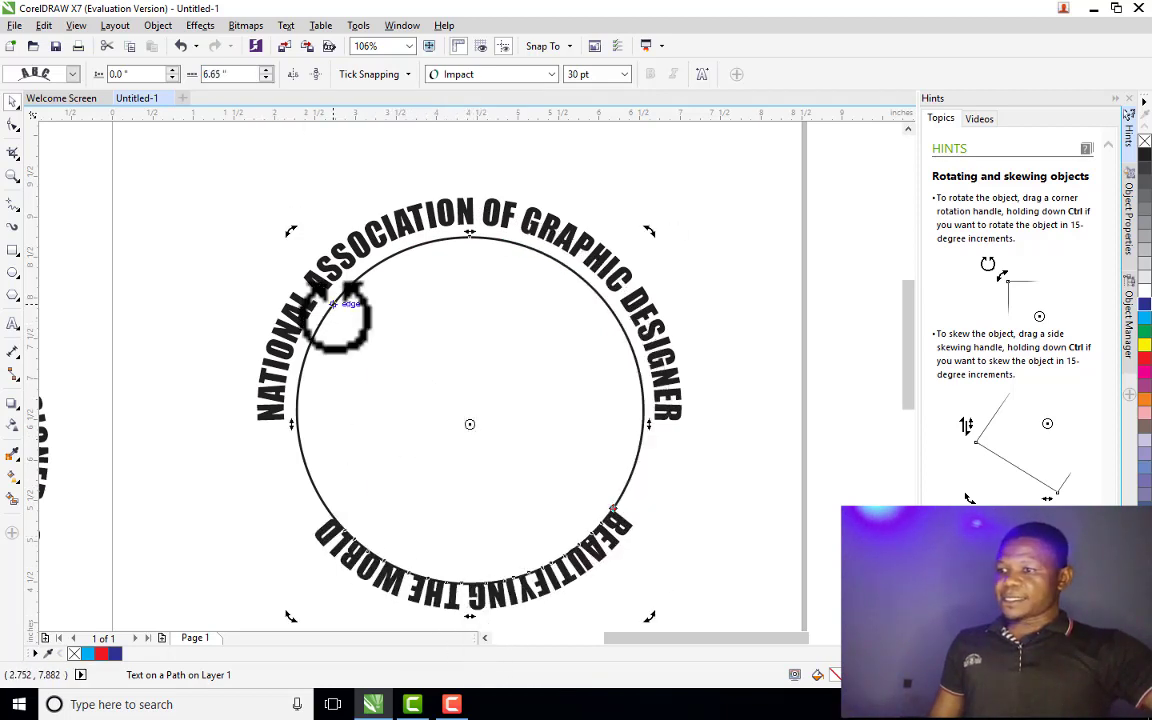
pyautogui.press('Escape')
pyautogui.moveTo(910, 335); pyautogui.dragTo(918, 347)
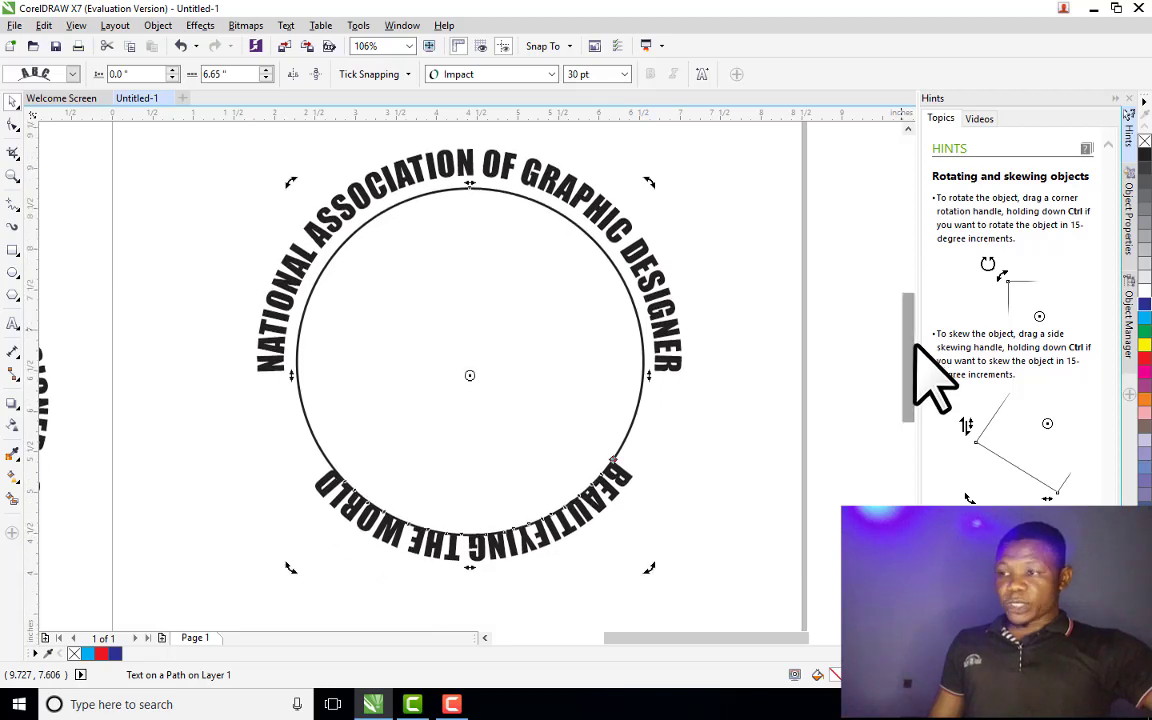
# Set the bottom text's distance from path to 0.2" and its offset to 7.45"
pyautogui.click(171, 70)
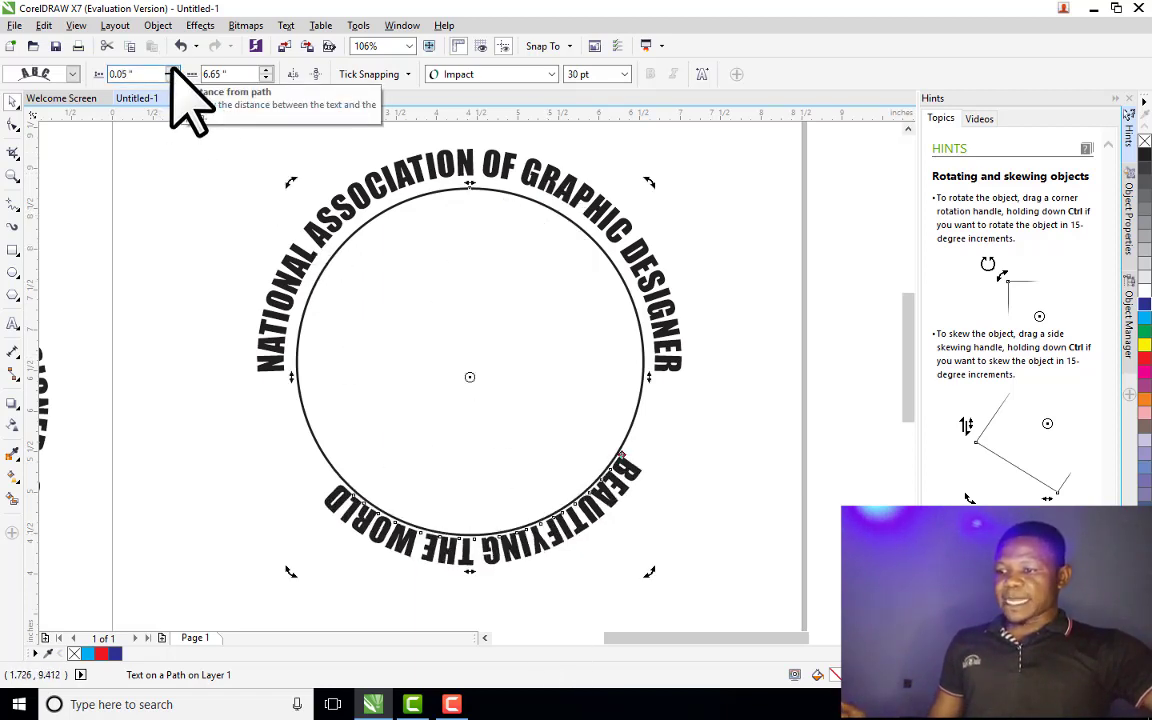
pyautogui.click(172, 70)
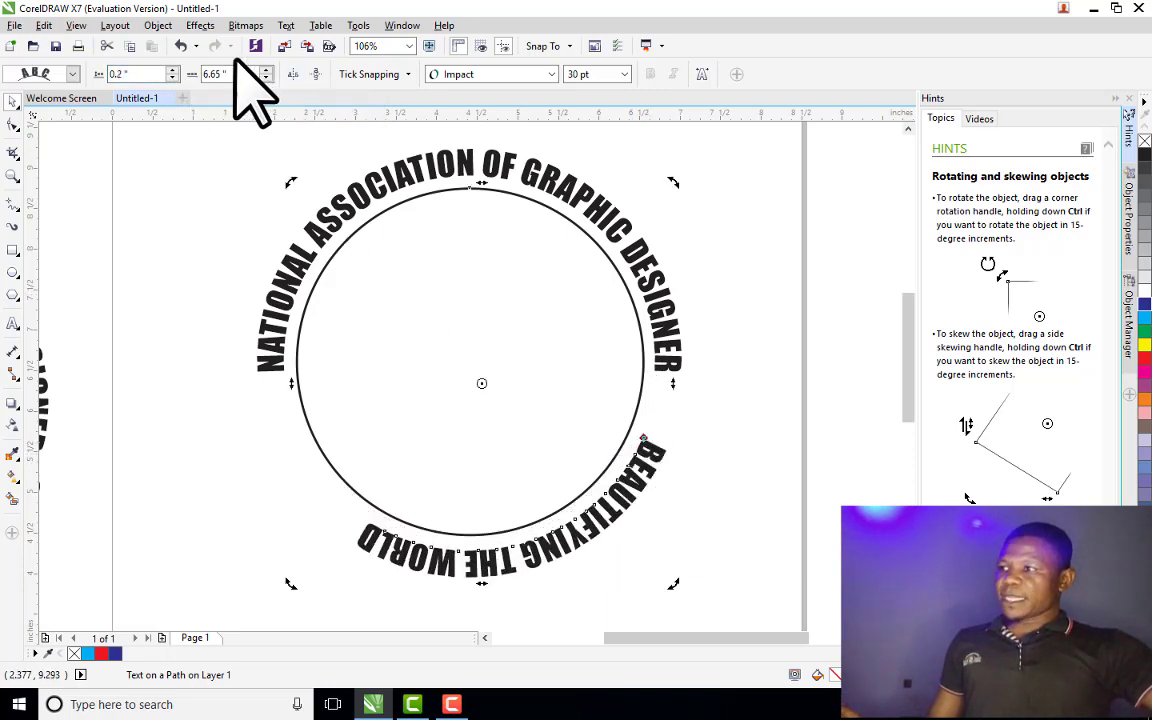
pyautogui.click(266, 71)
pyautogui.click(266, 71)
pyautogui.click(266, 71)
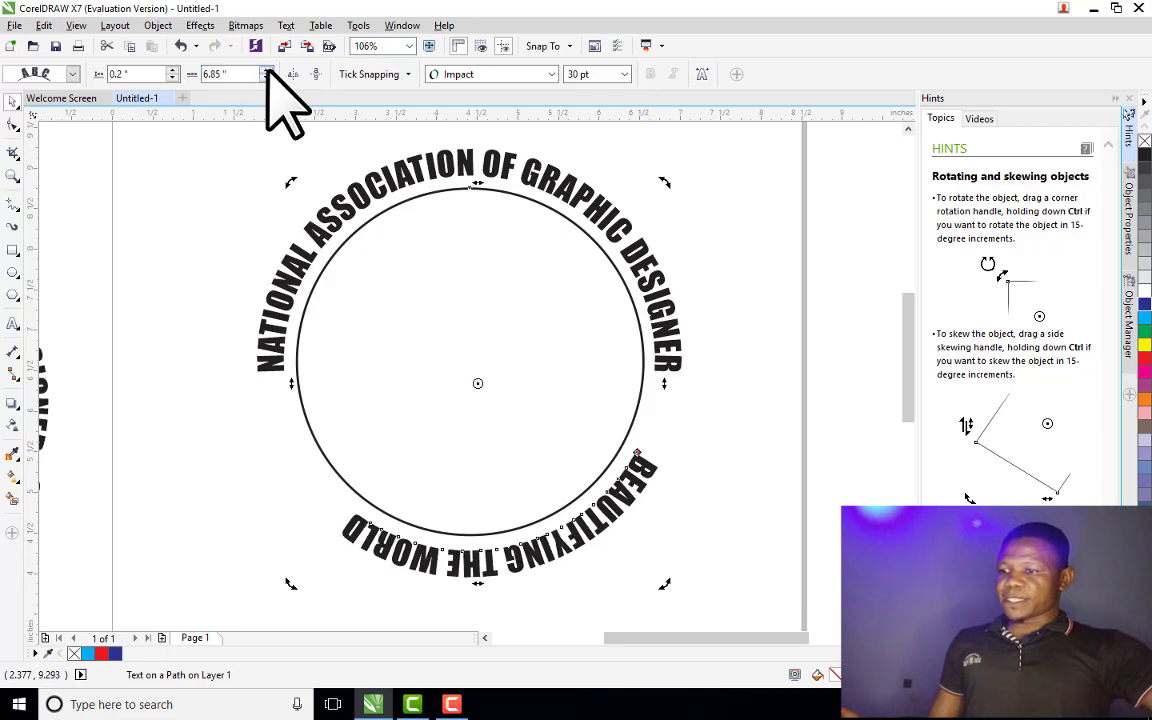
pyautogui.click(266, 71)
pyautogui.click(266, 71)
pyautogui.click(266, 70)
pyautogui.click(266, 70)
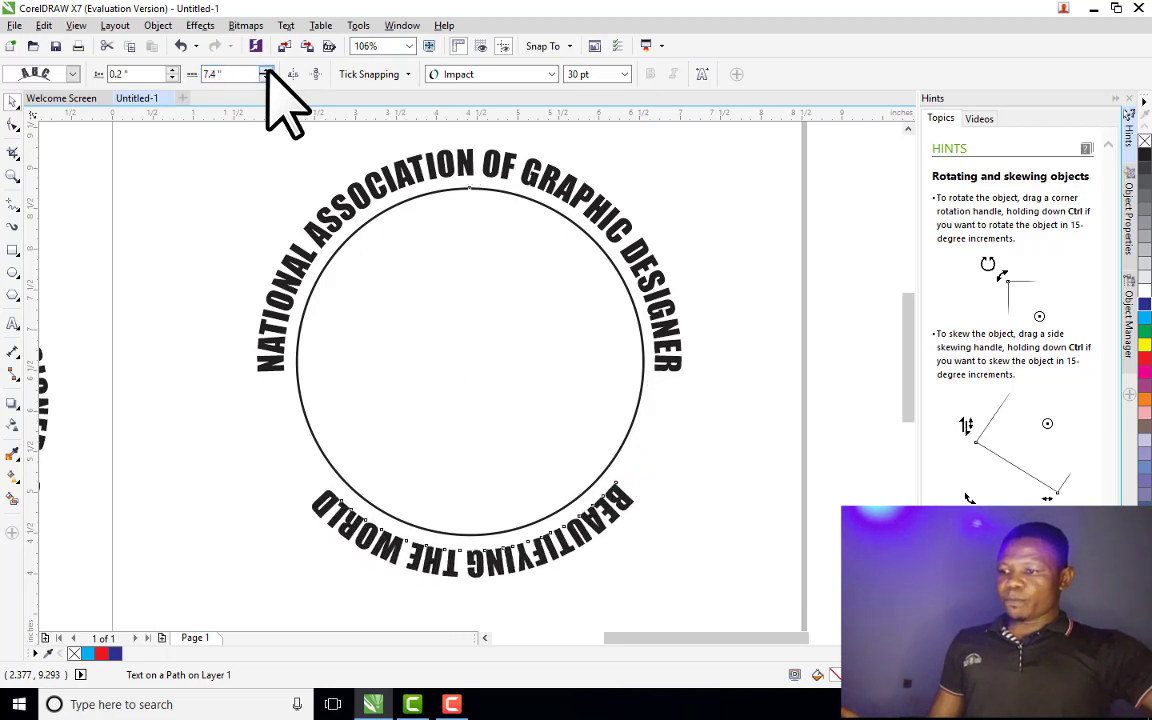
pyautogui.click(266, 70)
pyautogui.click(266, 70)
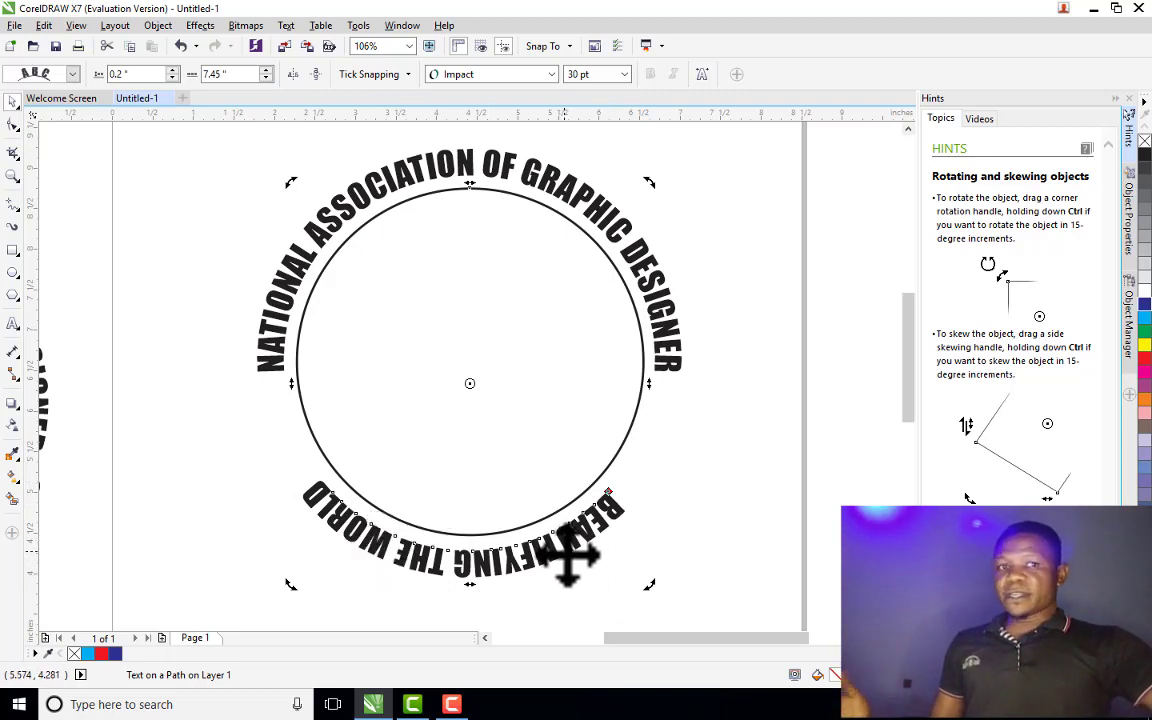
# Set all of BEAUTIFYING THE WORLD to 33 pt
pyautogui.click(12, 325)
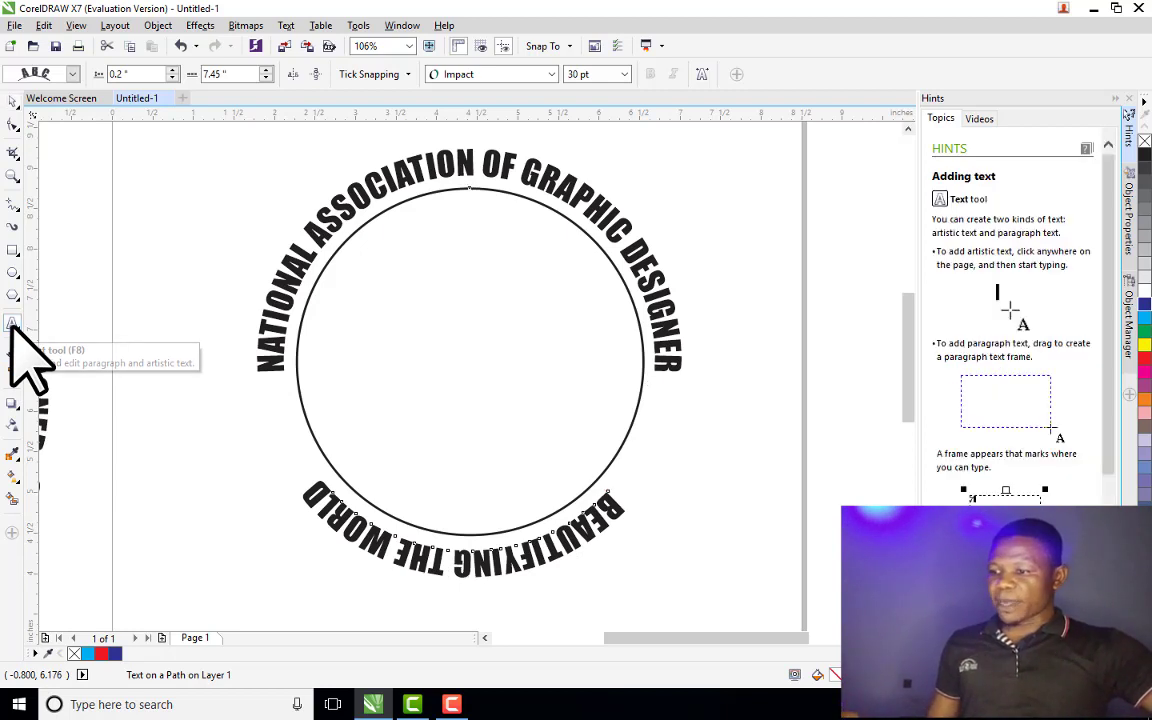
pyautogui.tripleClick(490, 560)
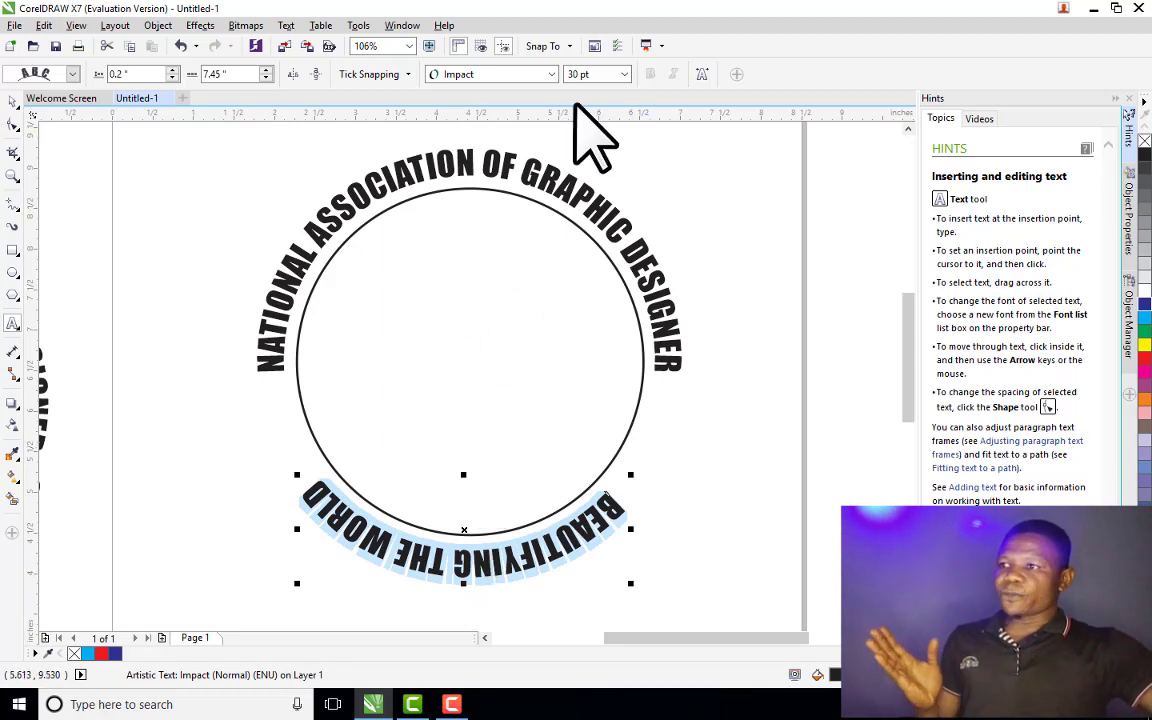
pyautogui.doubleClick(579, 76)
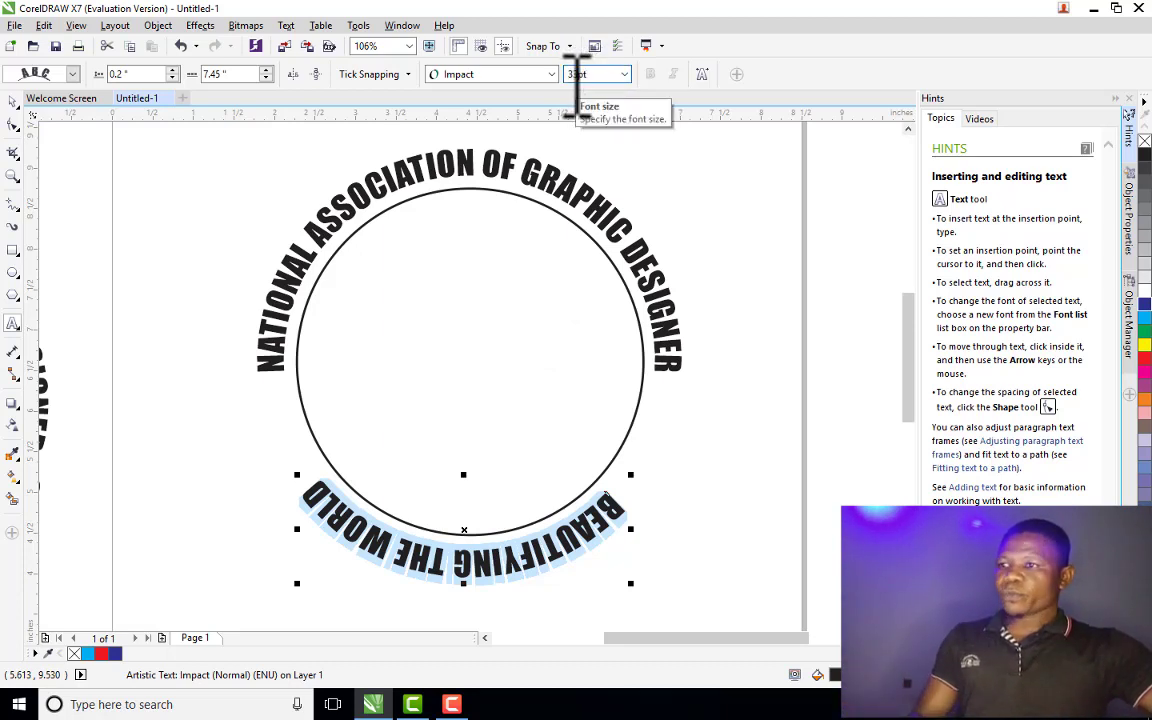
pyautogui.write('33')
pyautogui.press('Return')
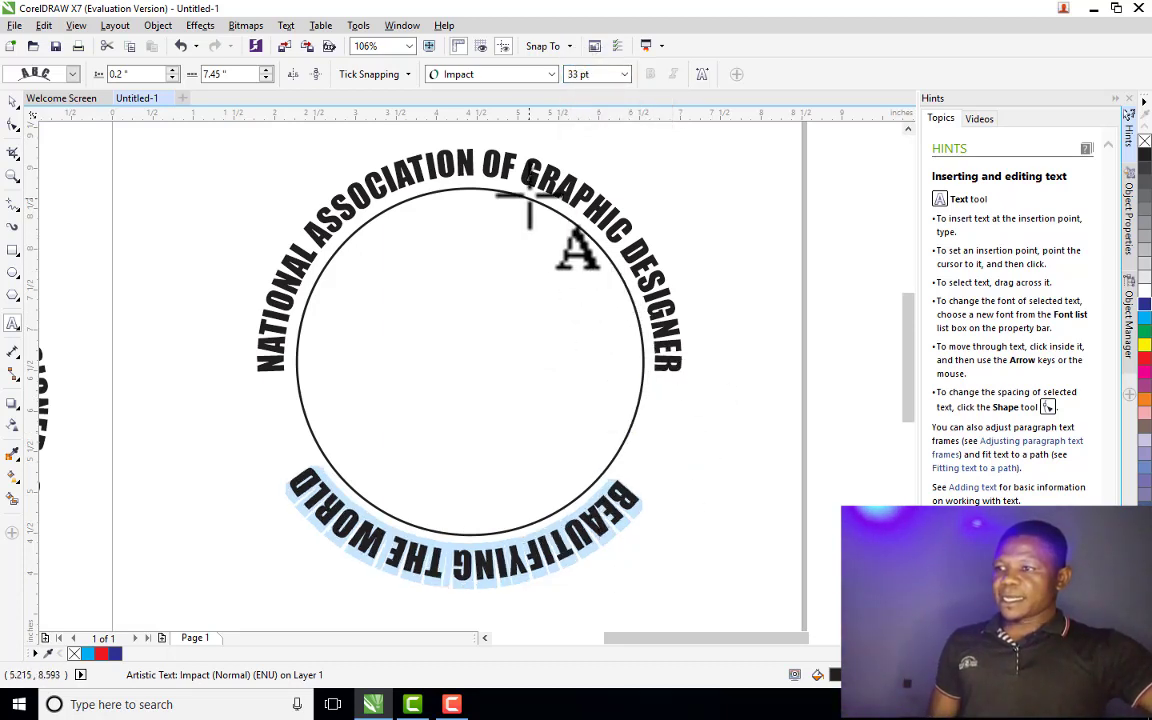
# Set the top arc headline text to 33 pt as well
pyautogui.click(514, 160)
pyautogui.hotkey('ctrl', 'a')
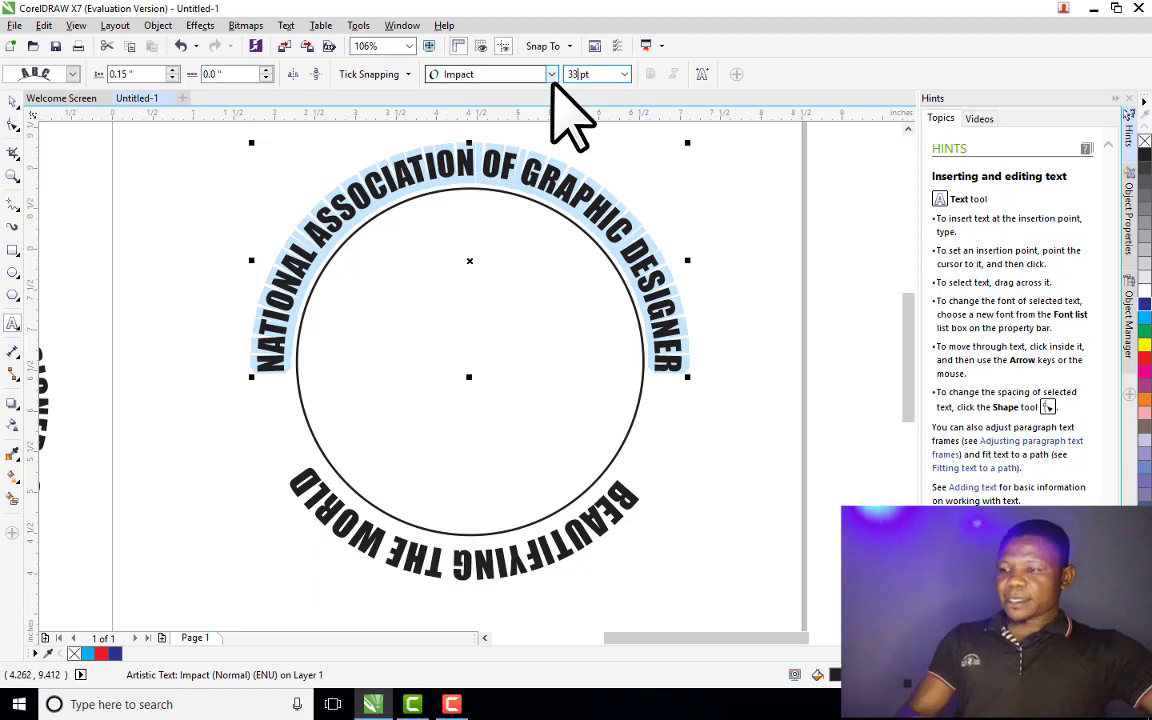
pyautogui.press('Return')
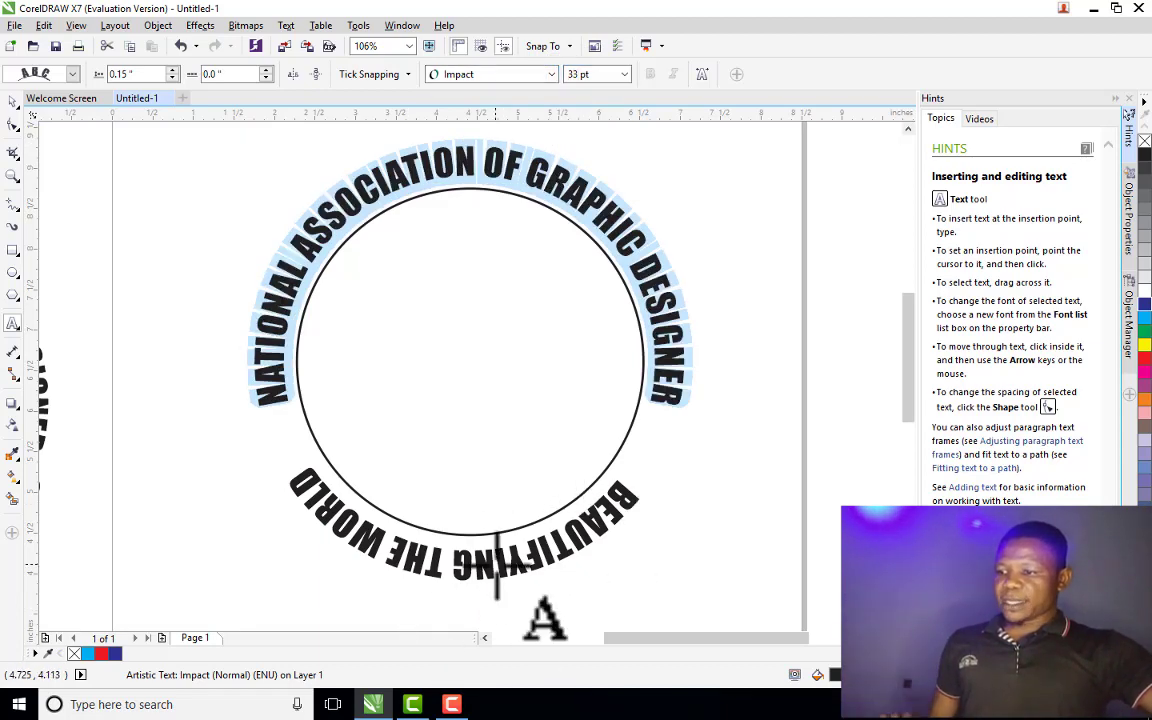
pyautogui.click(496, 565)
# Zoom to the whole page, then zoom in to frame both badge designs together
pyautogui.hotkey('ctrl', 'space')
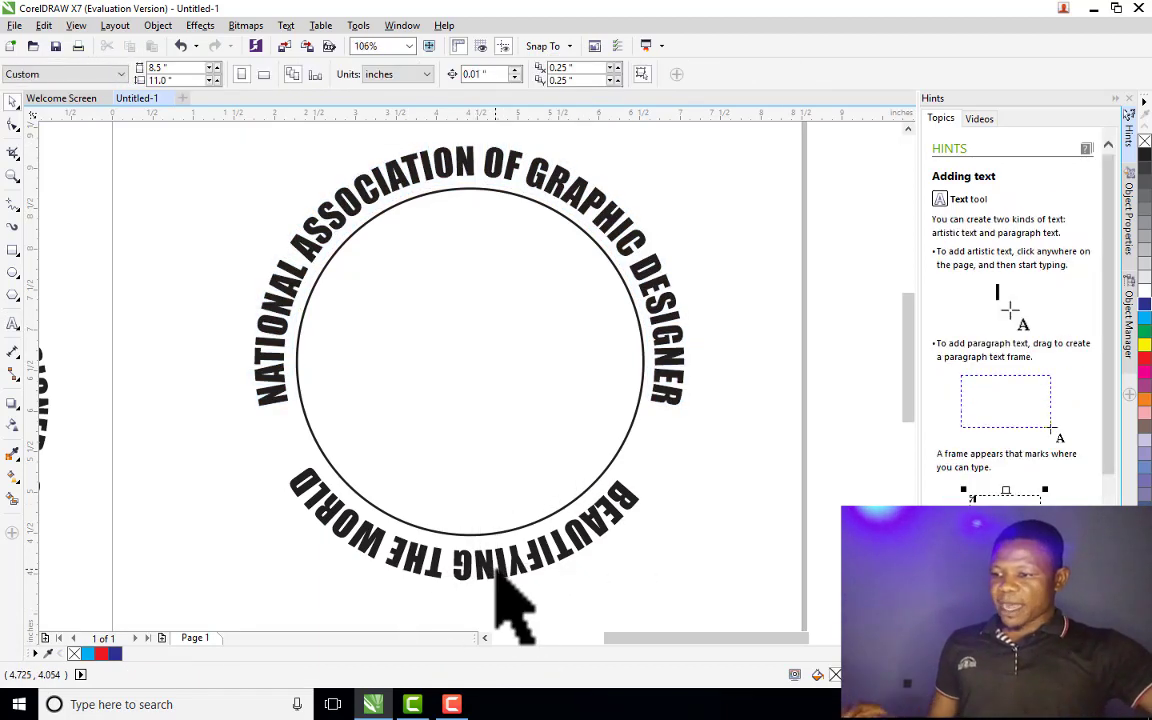
pyautogui.click(496, 494)
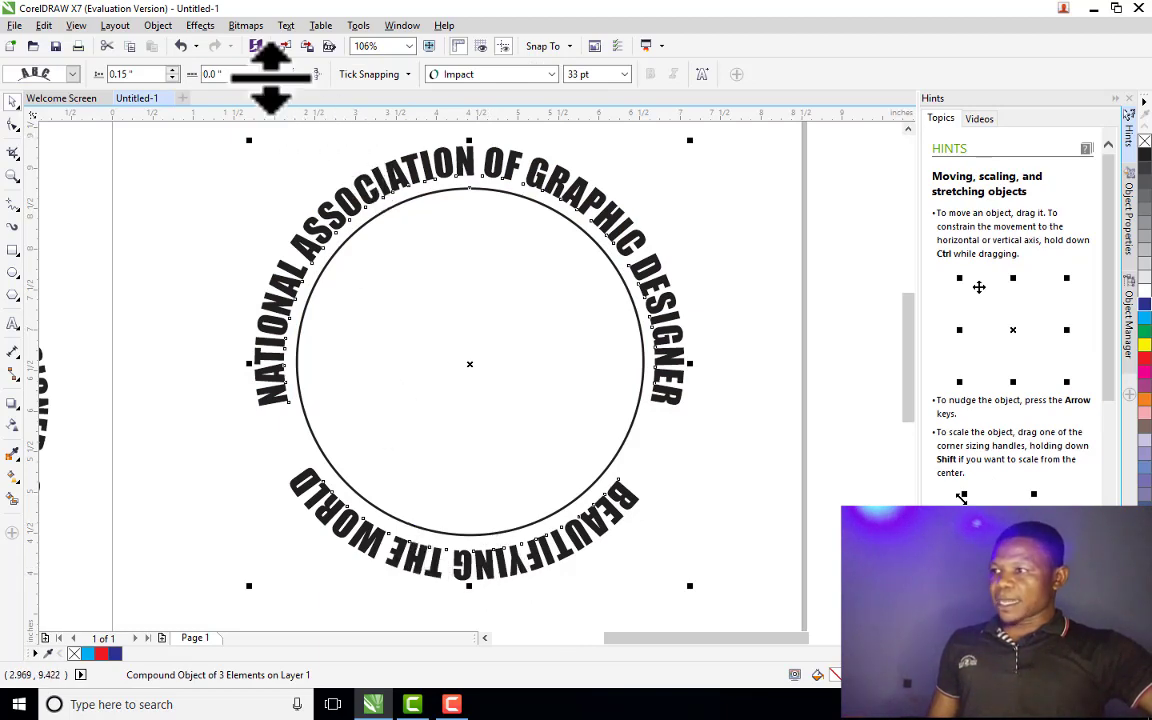
pyautogui.click(566, 463)
pyautogui.hscroll(-3, 566, 463)
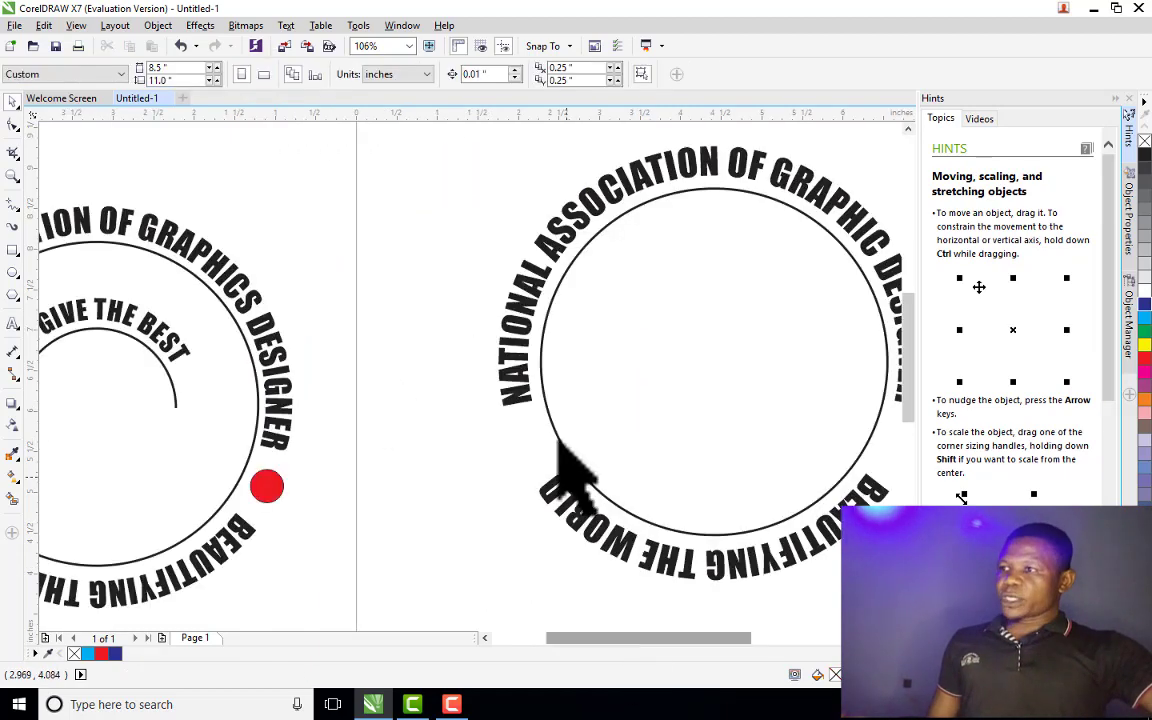
pyautogui.click(409, 46)
pyautogui.click(391, 76)
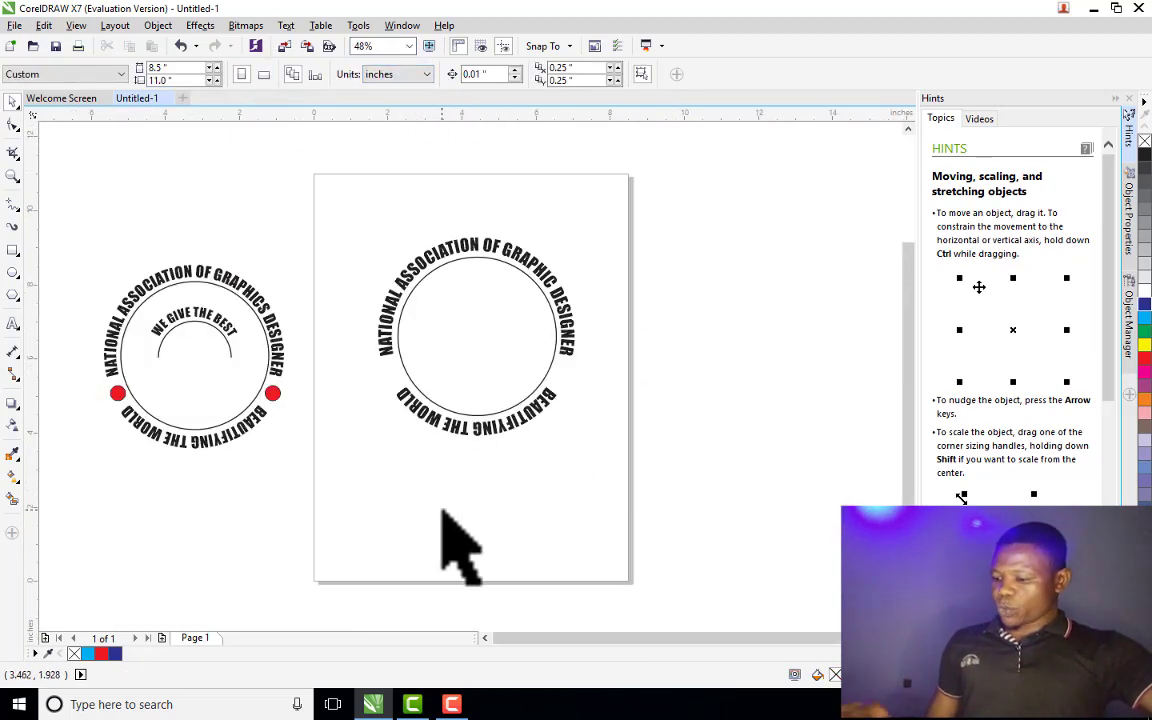
pyautogui.press('z')
pyautogui.moveTo(87, 193); pyautogui.dragTo(616, 470)
pyautogui.press('space')
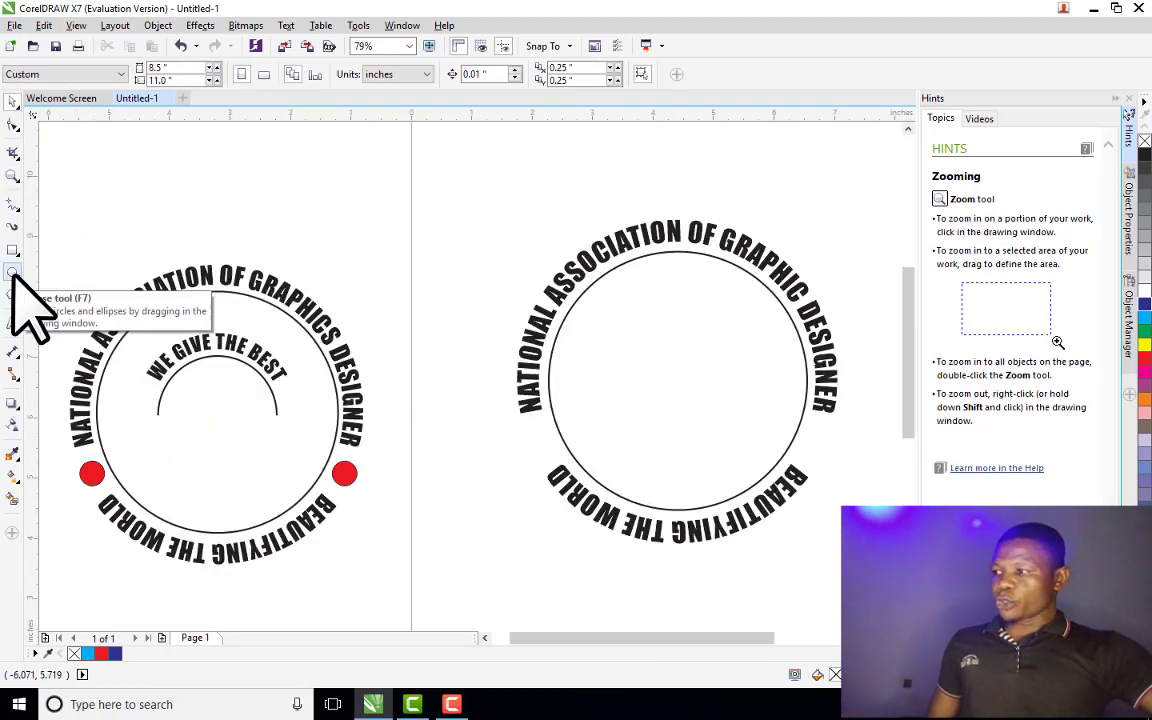
# Draw a small red-filled circle beside the left end of the bottom text
pyautogui.click(13, 273)
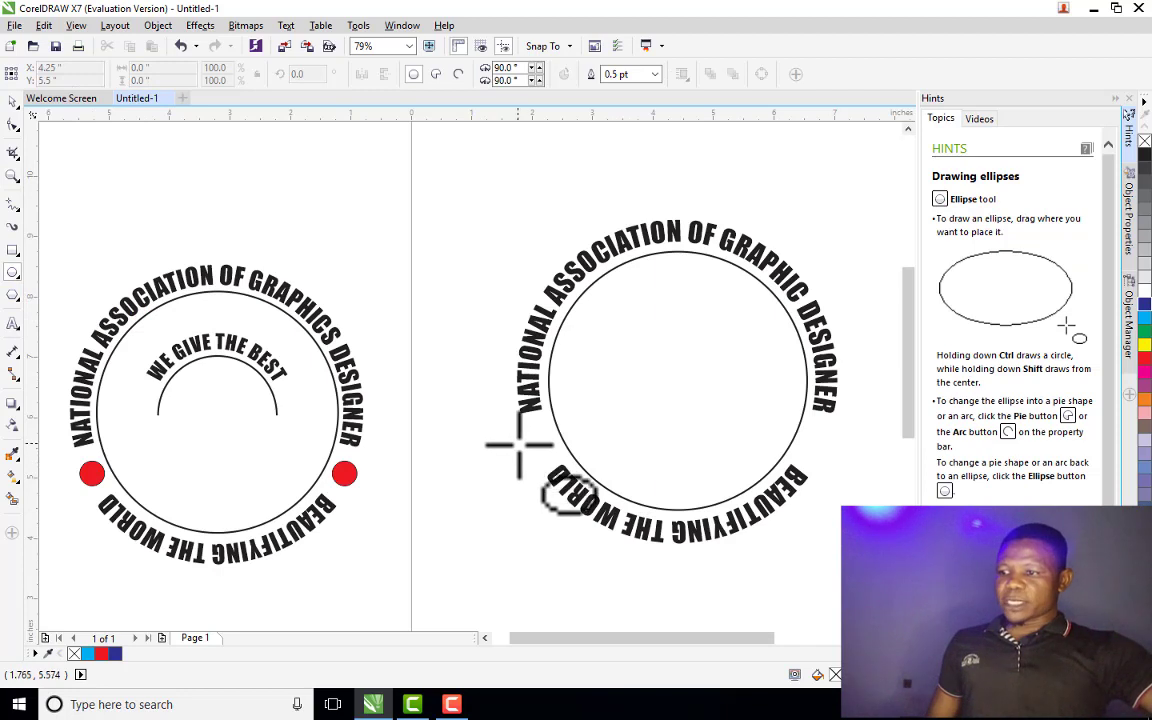
pyautogui.moveTo(524, 448); pyautogui.dragTo(531, 462)
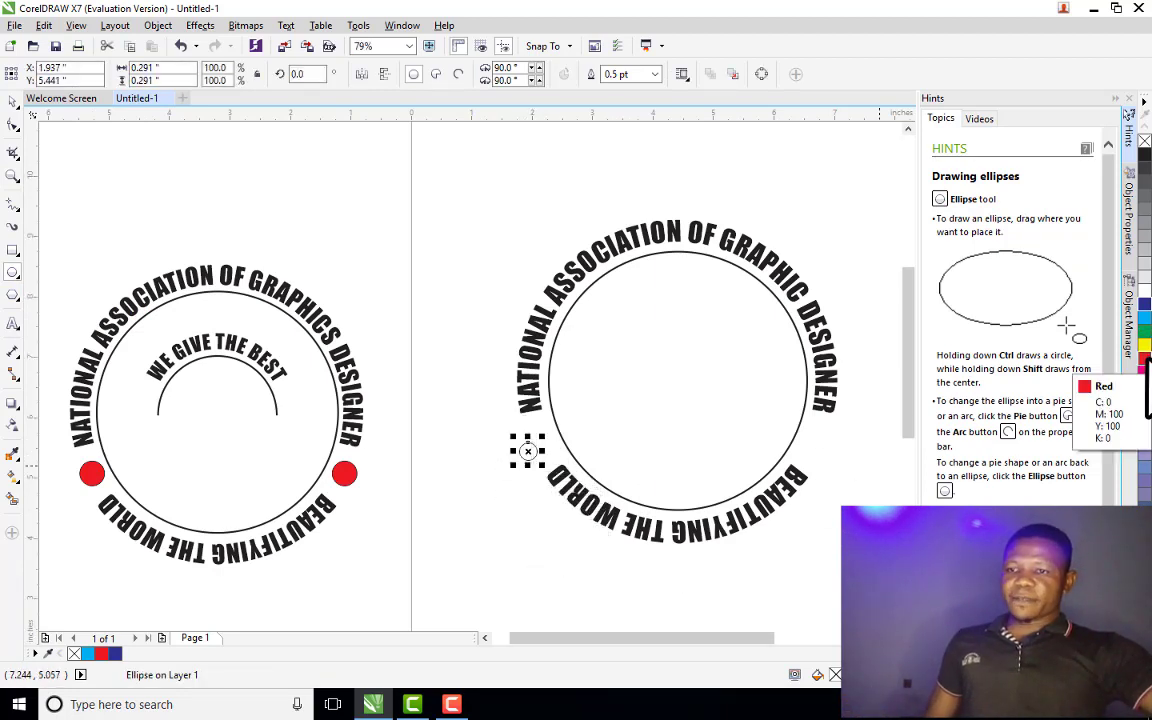
pyautogui.click(1144, 359)
pyautogui.press('space')
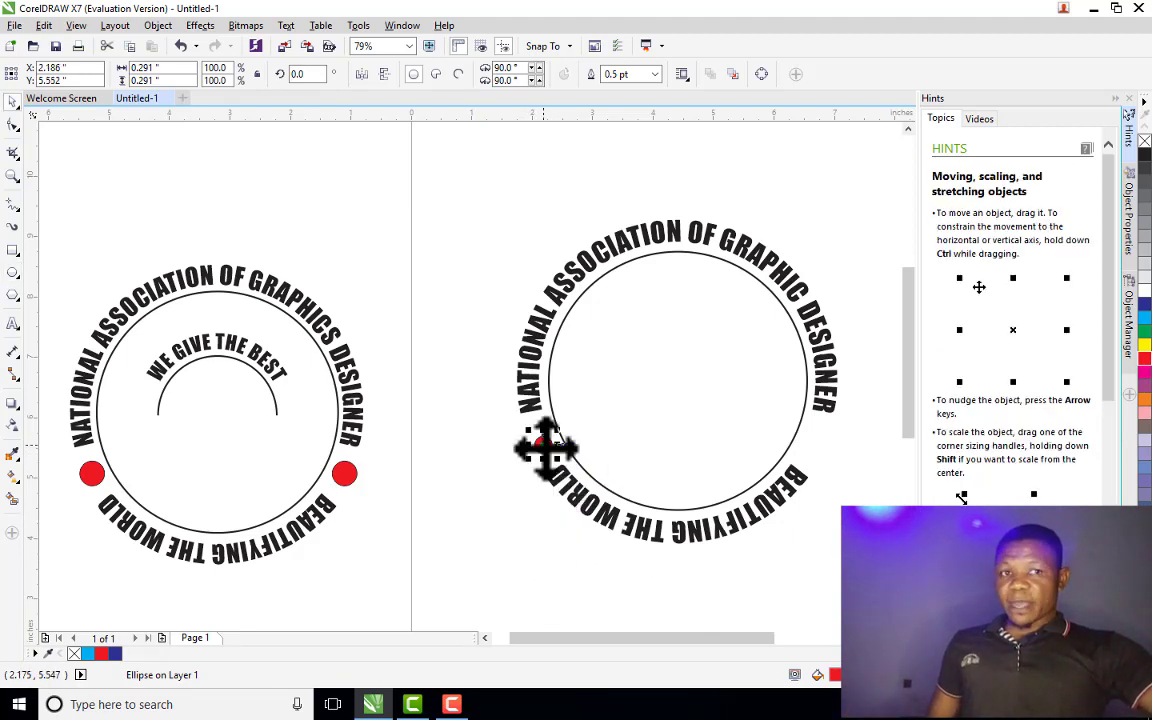
# Place a copy of the red dot on the ring's right side
pyautogui.moveTo(549, 452); pyautogui.dragTo(822, 437)
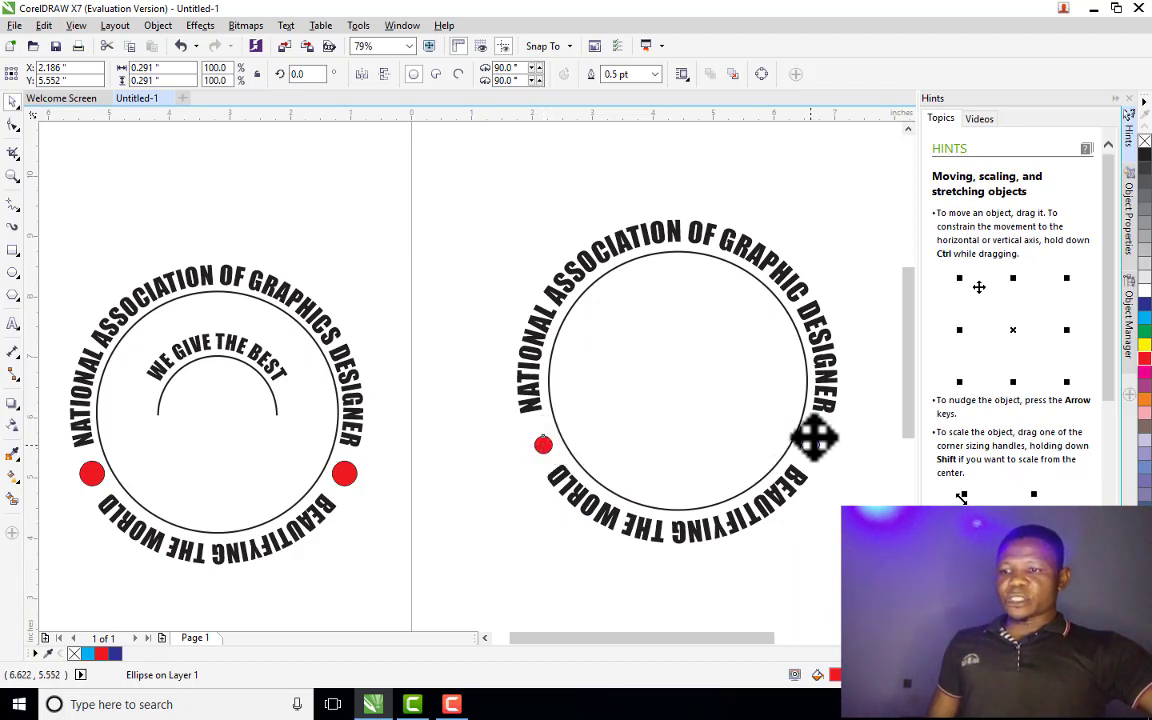
pyautogui.rightClick(815, 437)
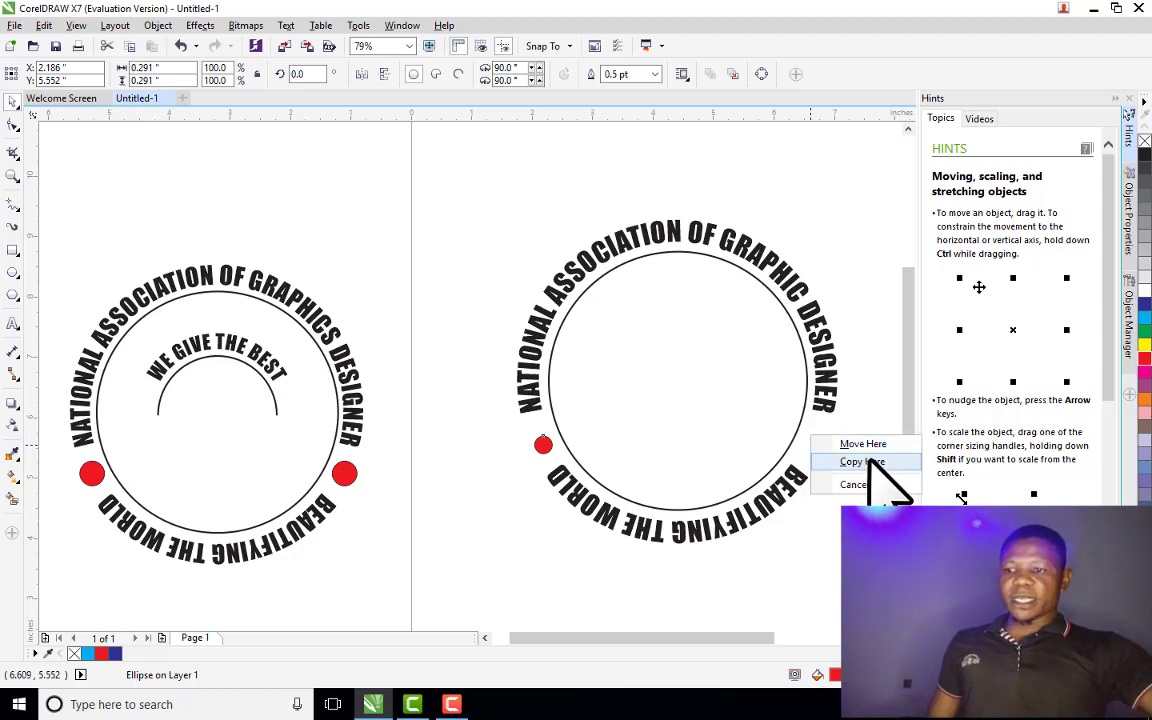
pyautogui.click(862, 462)
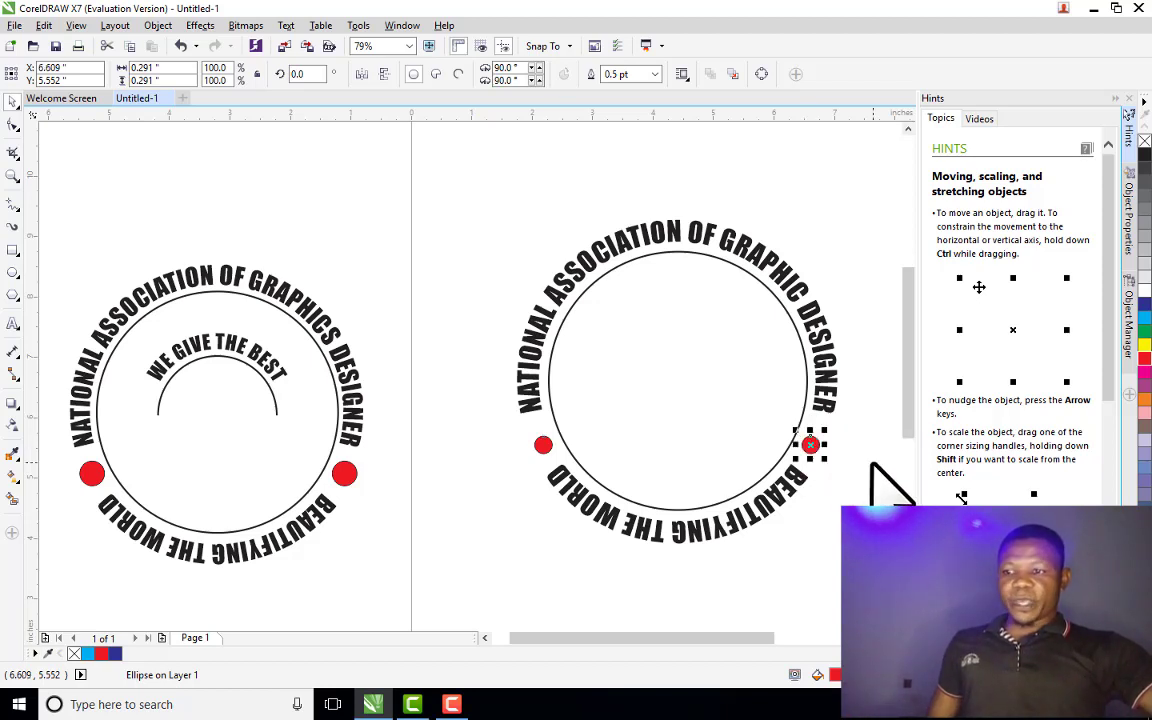
pyautogui.click(531, 447)
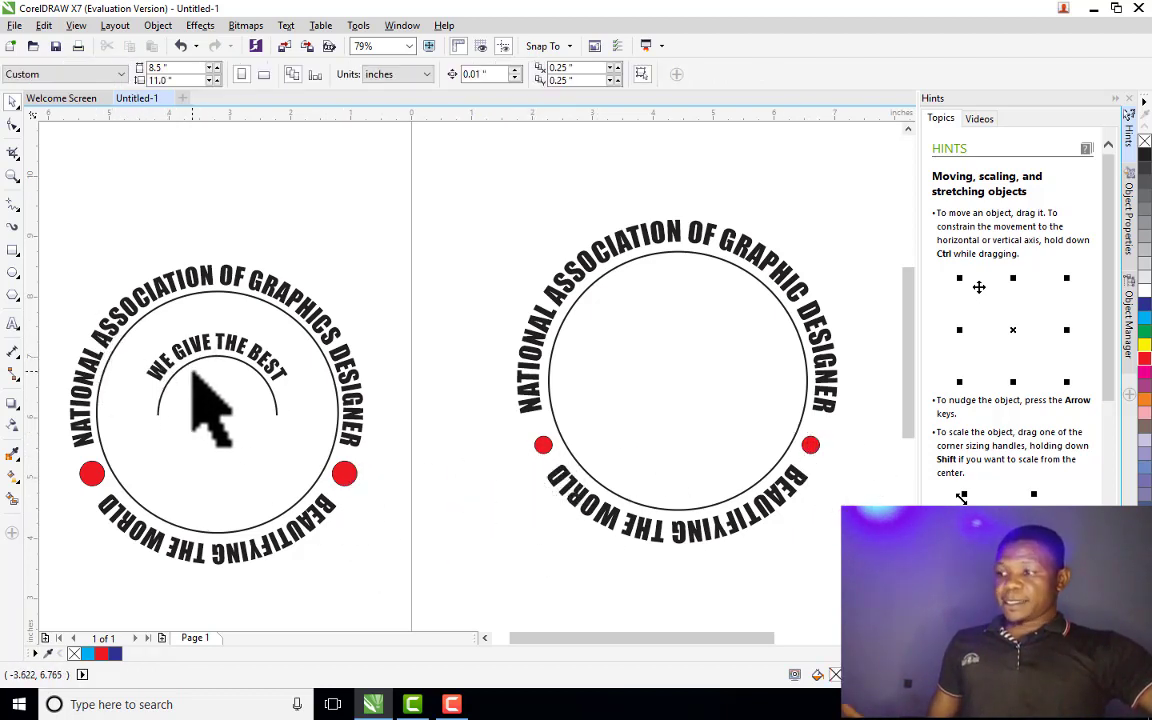
# Draw a smaller circle inside the ring with a 2.0 pt outline
pyautogui.click(13, 274)
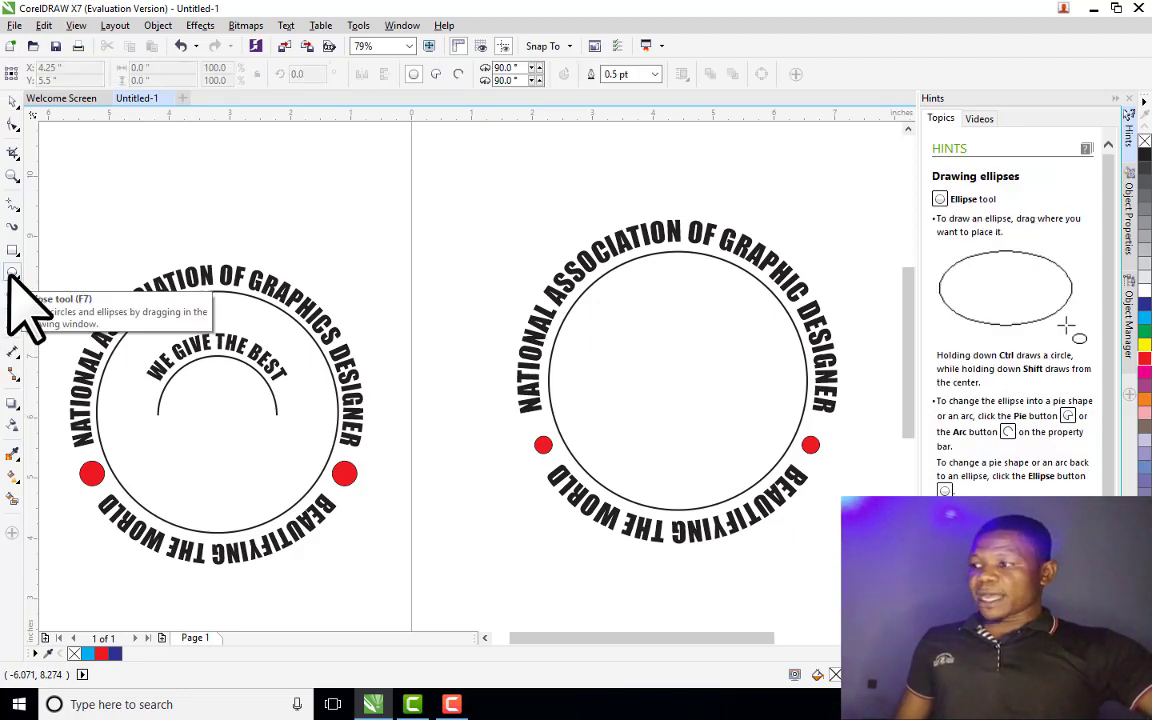
pyautogui.moveTo(641, 318); pyautogui.dragTo(737, 455)
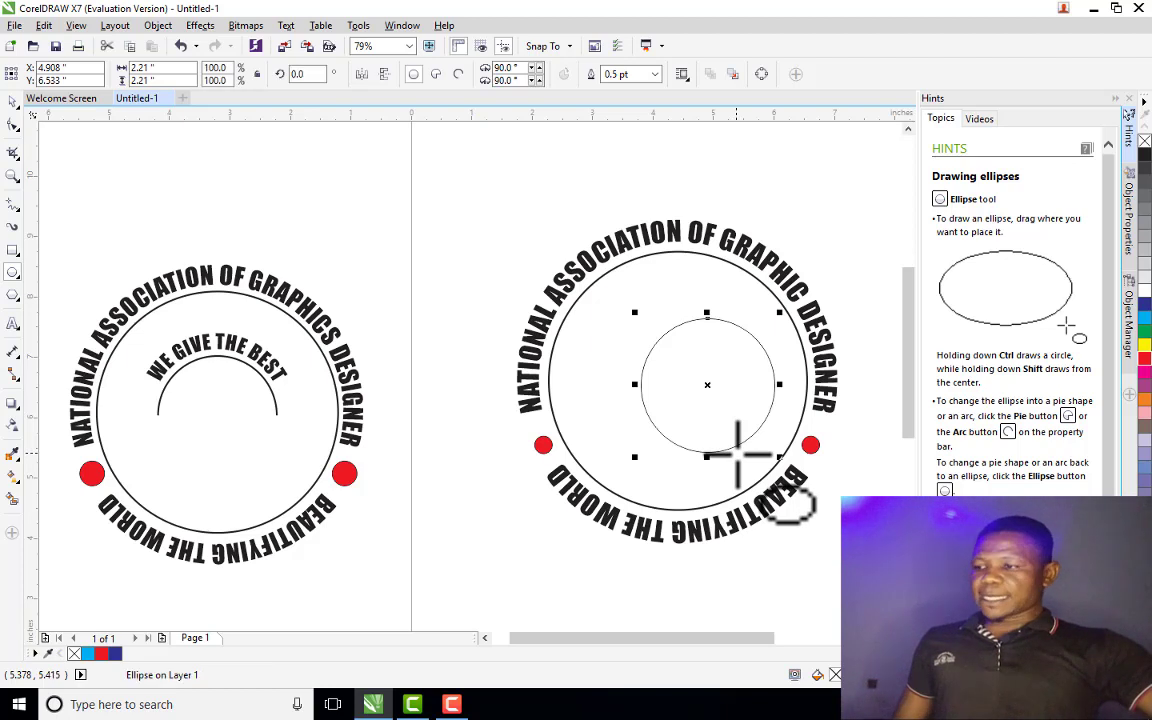
pyautogui.press('space')
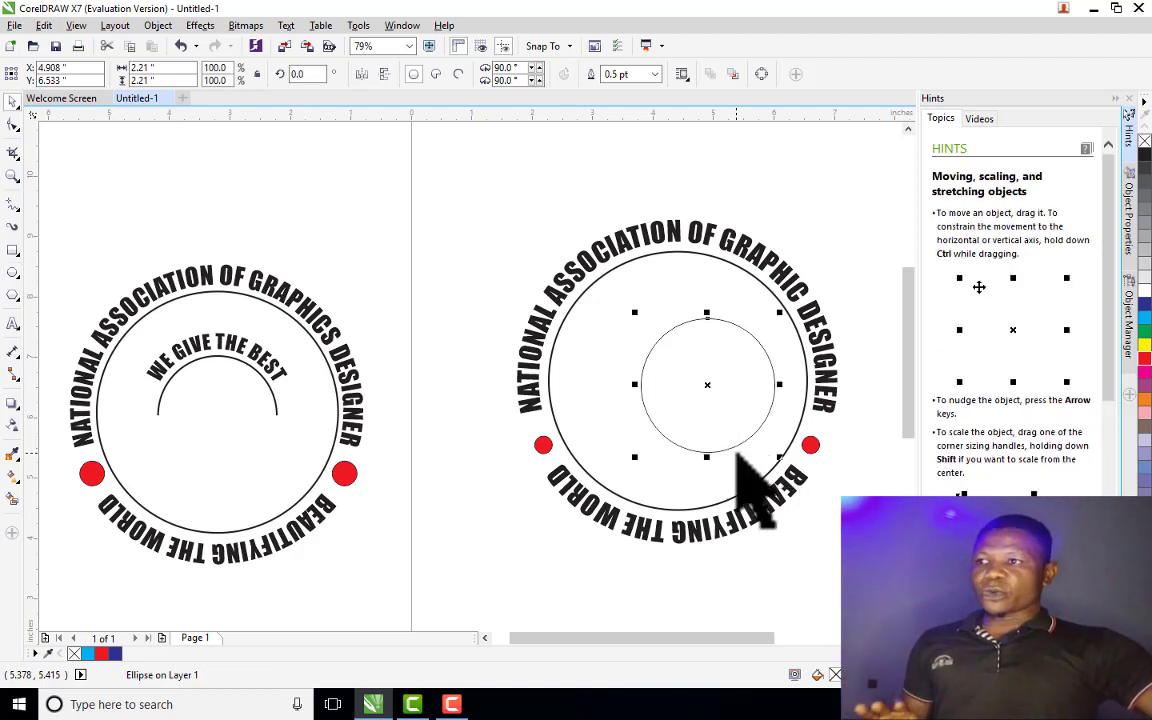
pyautogui.click(655, 75)
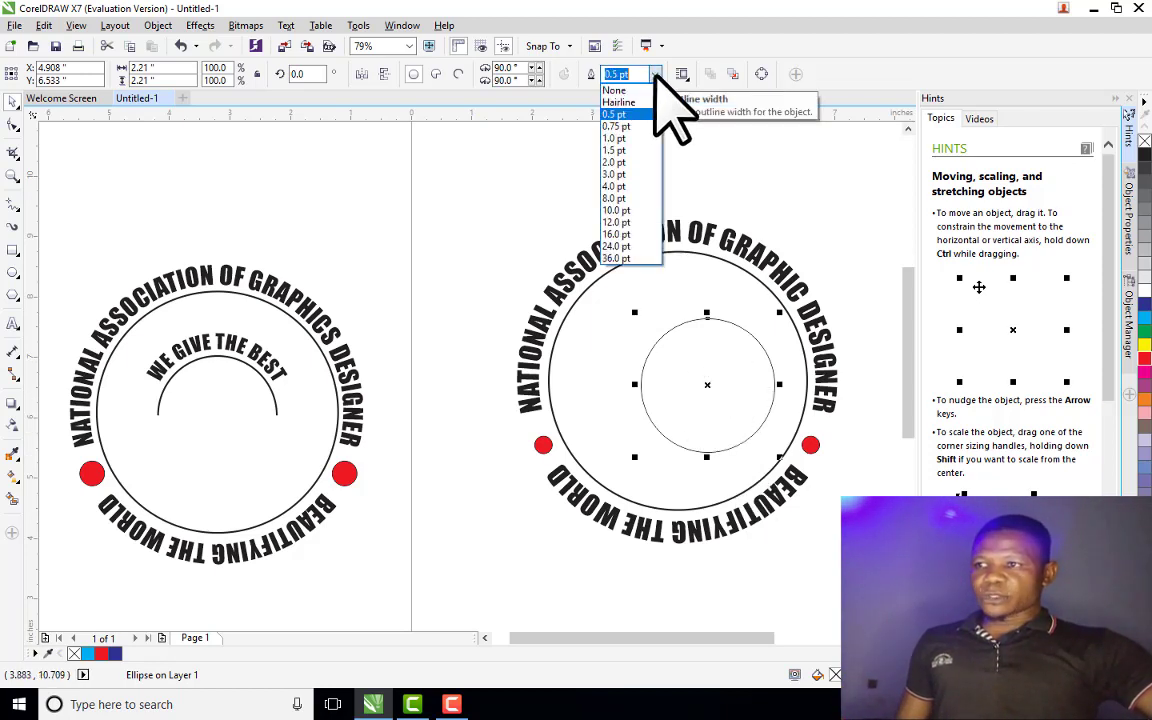
pyautogui.click(632, 164)
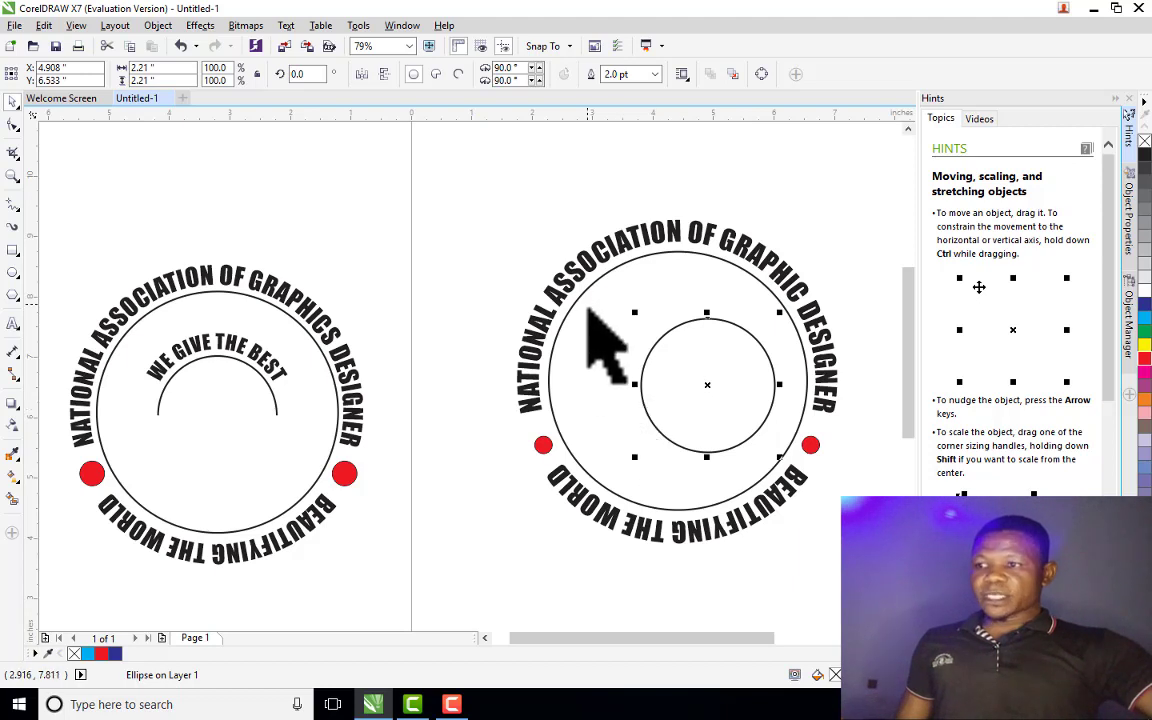
# Centre the inner circle on the outer ring
pyautogui.keyDown('shift'); pyautogui.click(610, 335); pyautogui.keyUp('shift')
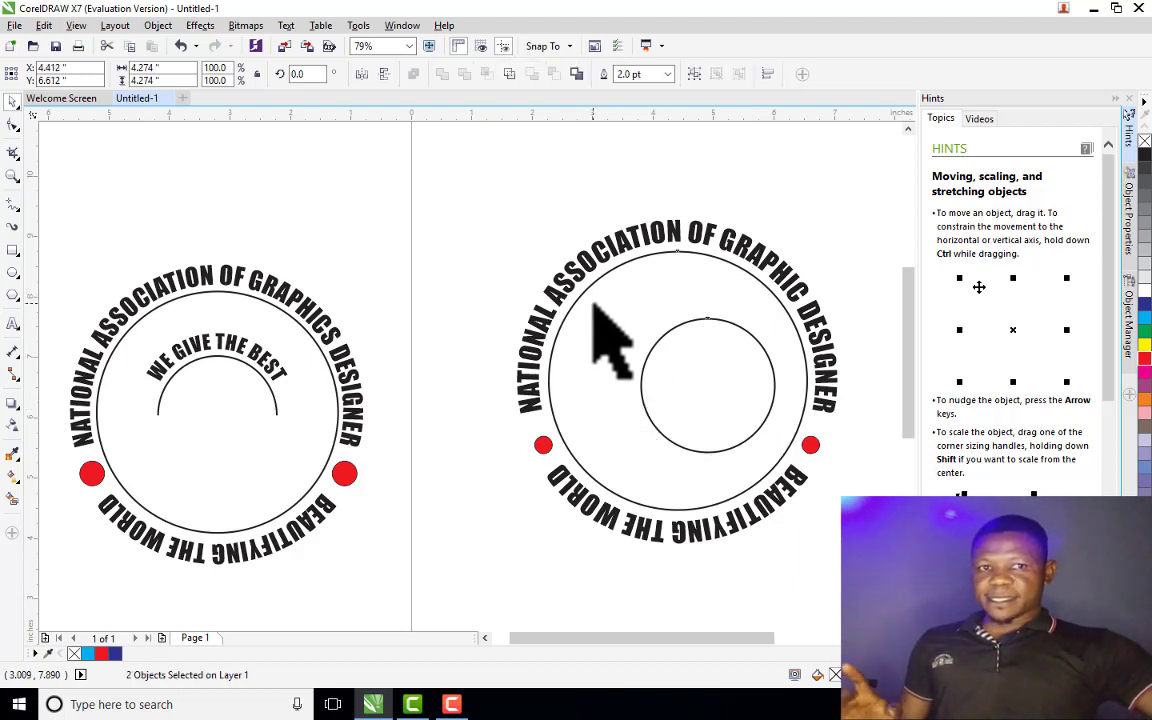
pyautogui.press('c')
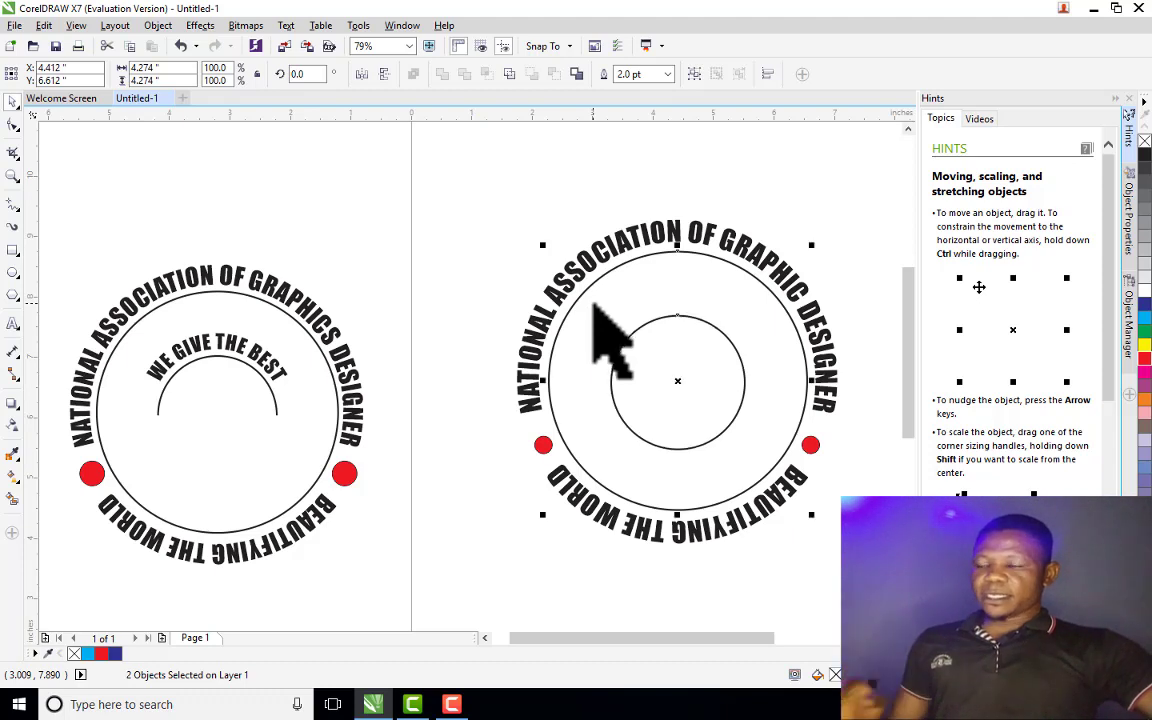
pyautogui.click(605, 318)
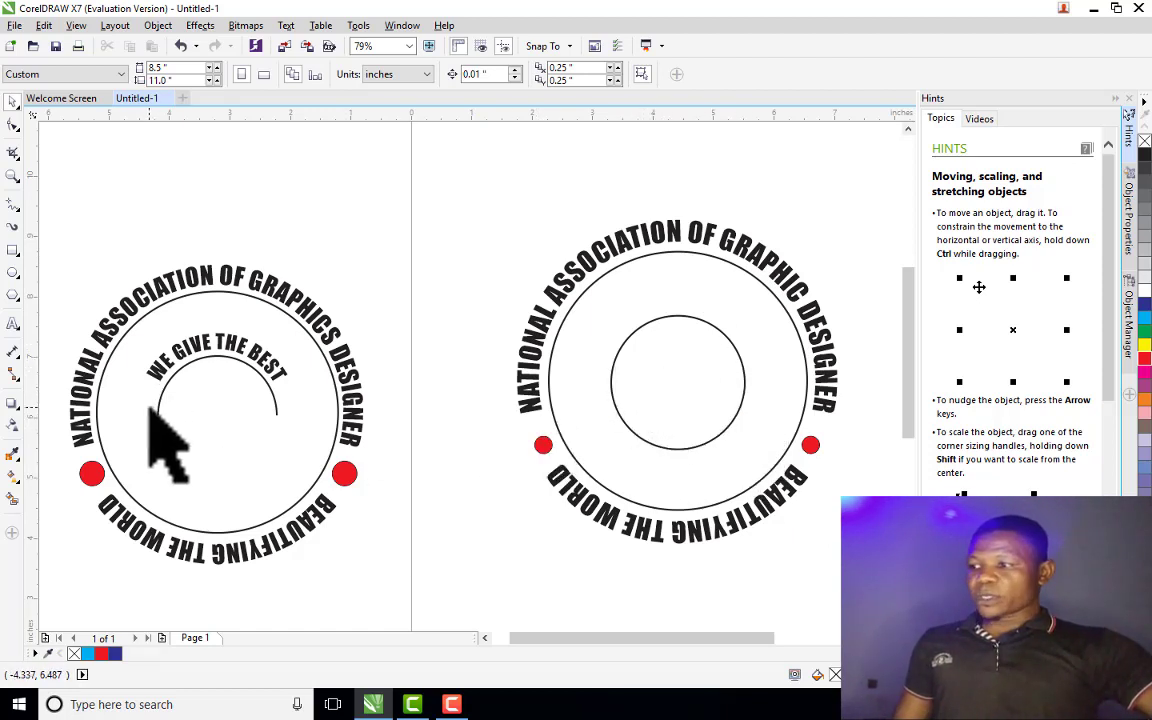
# Turn the inner circle into an arc with a 180° ending angle
pyautogui.click(705, 397)
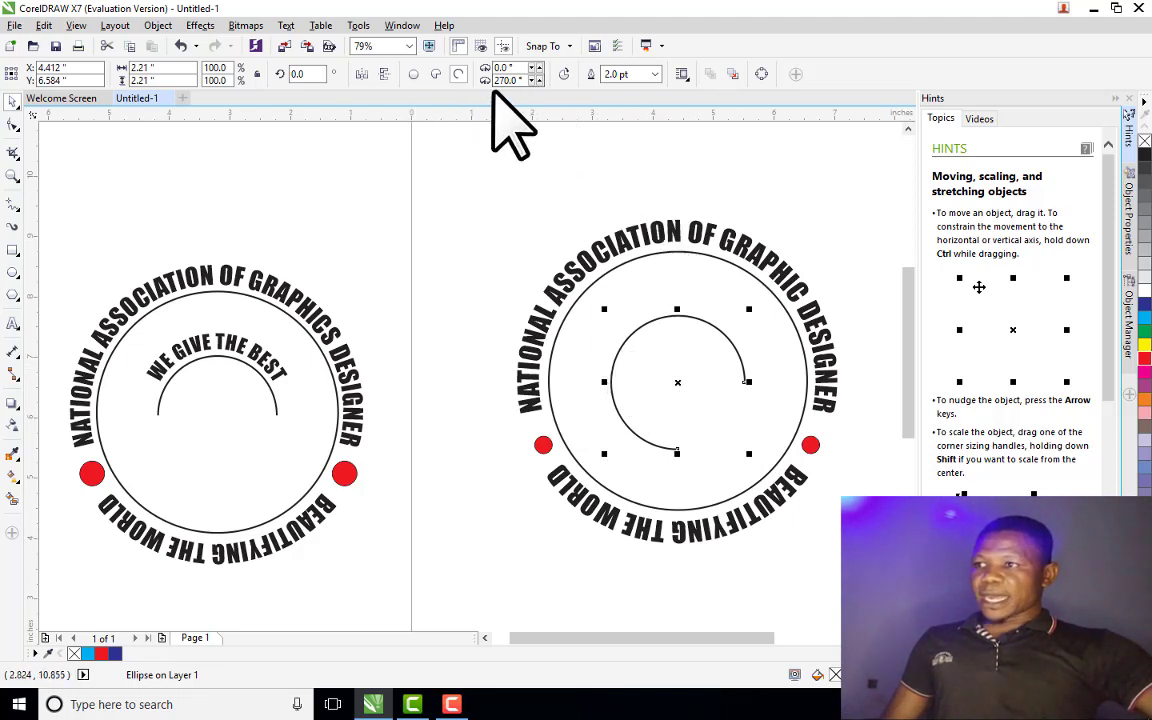
pyautogui.click(527, 81)
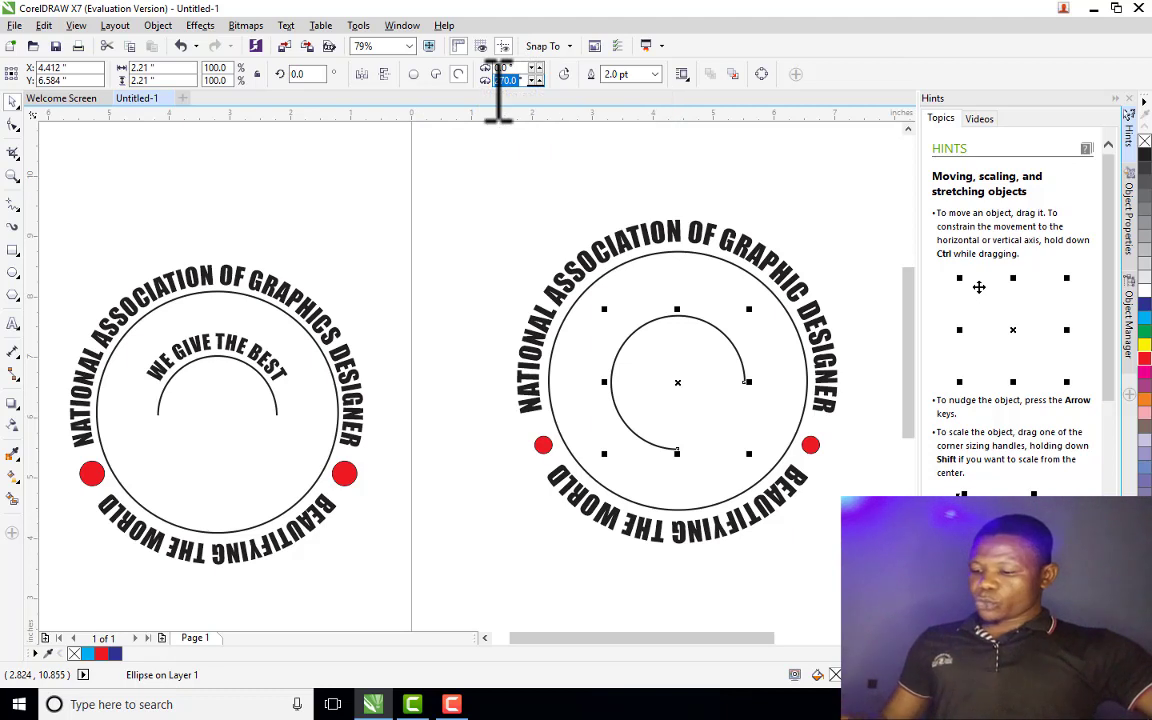
pyautogui.write('180')
pyautogui.press('Return')
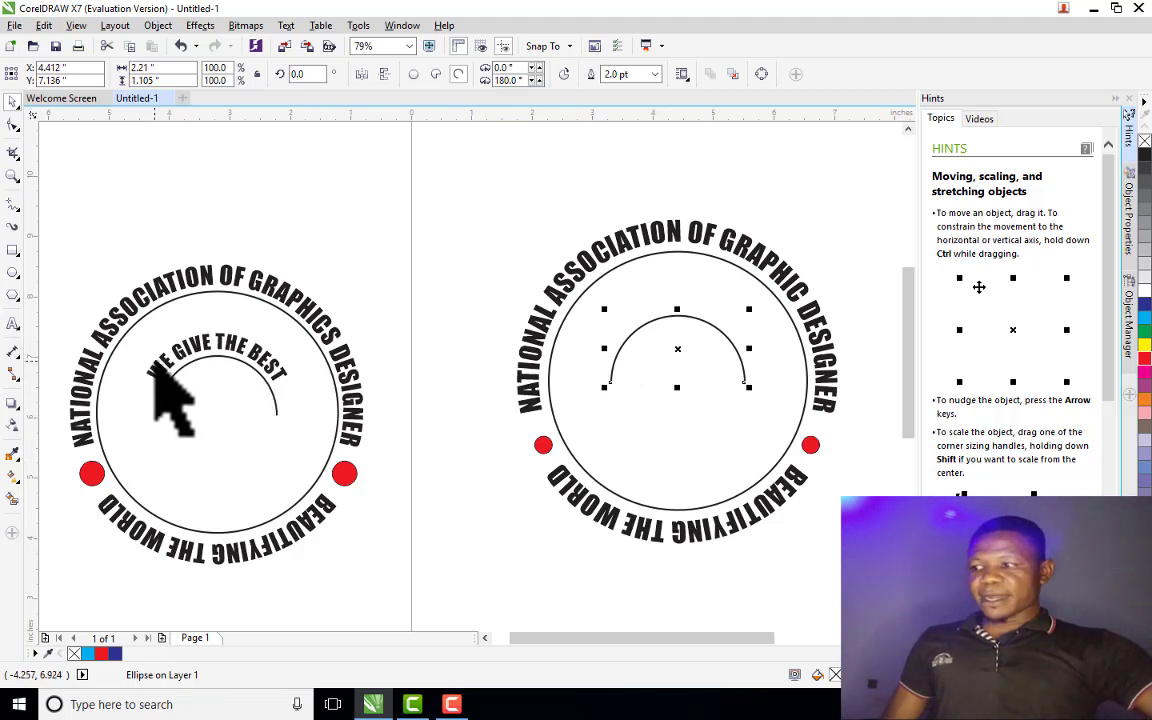
pyautogui.click(228, 180)
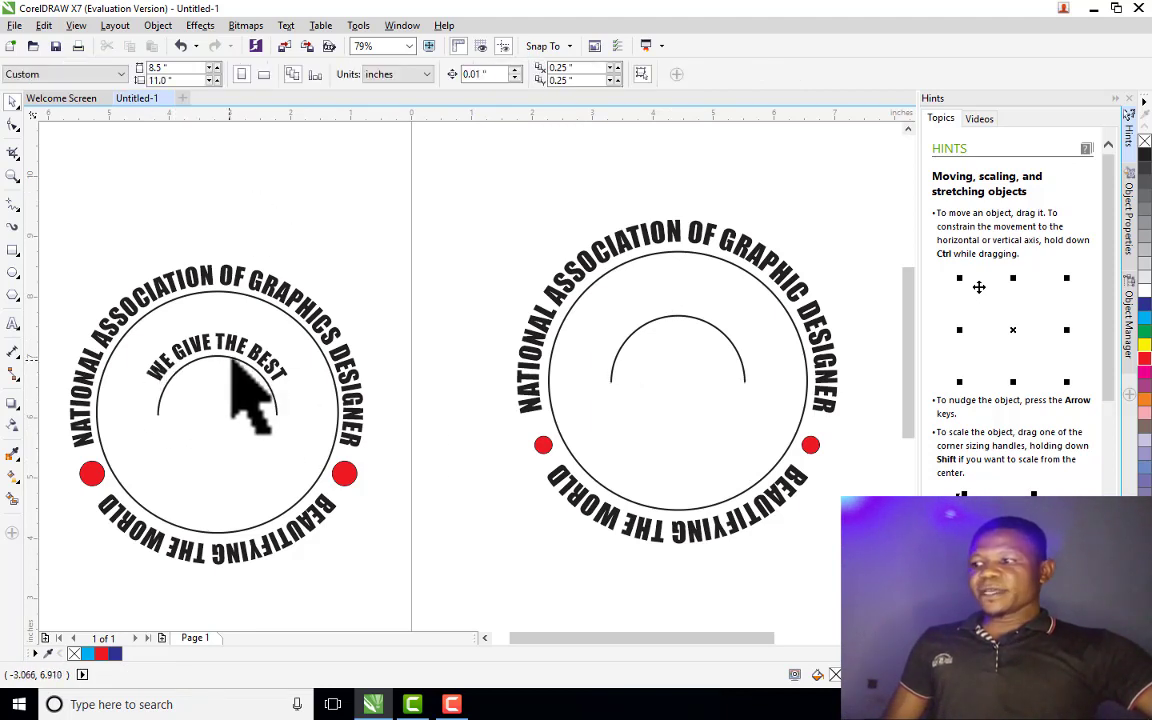
# Add the text line 'WE GIVE THE BEST.' above the left badge
pyautogui.click(12, 323)
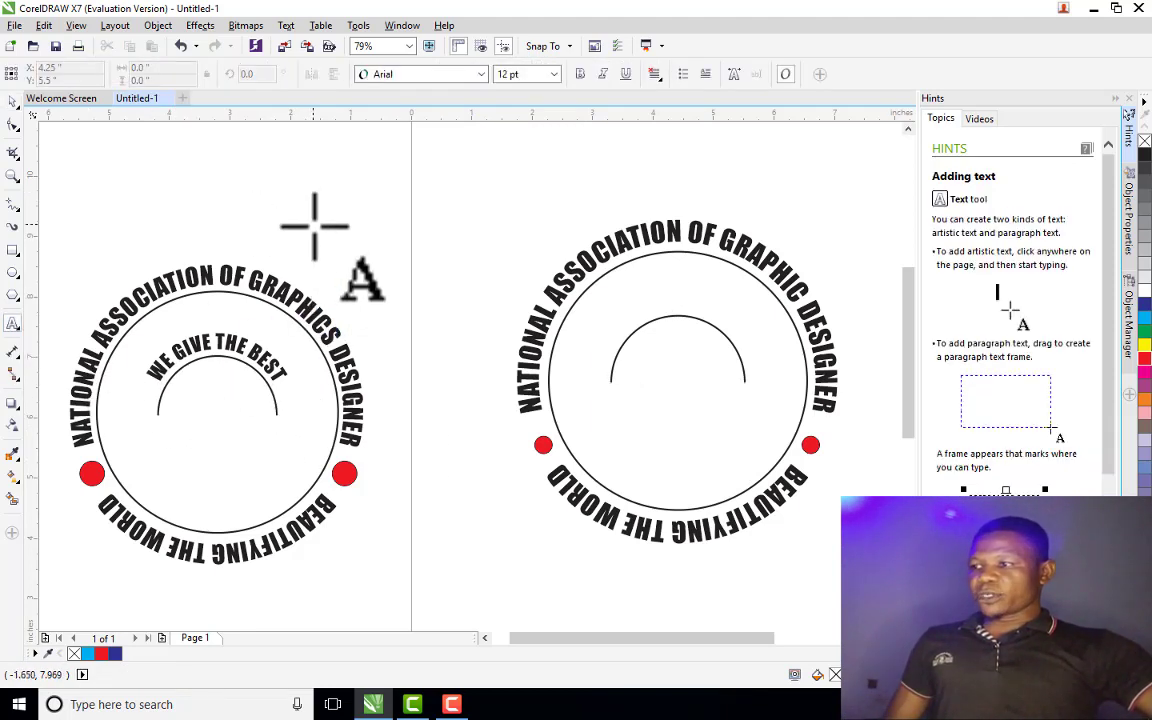
pyautogui.click(314, 218)
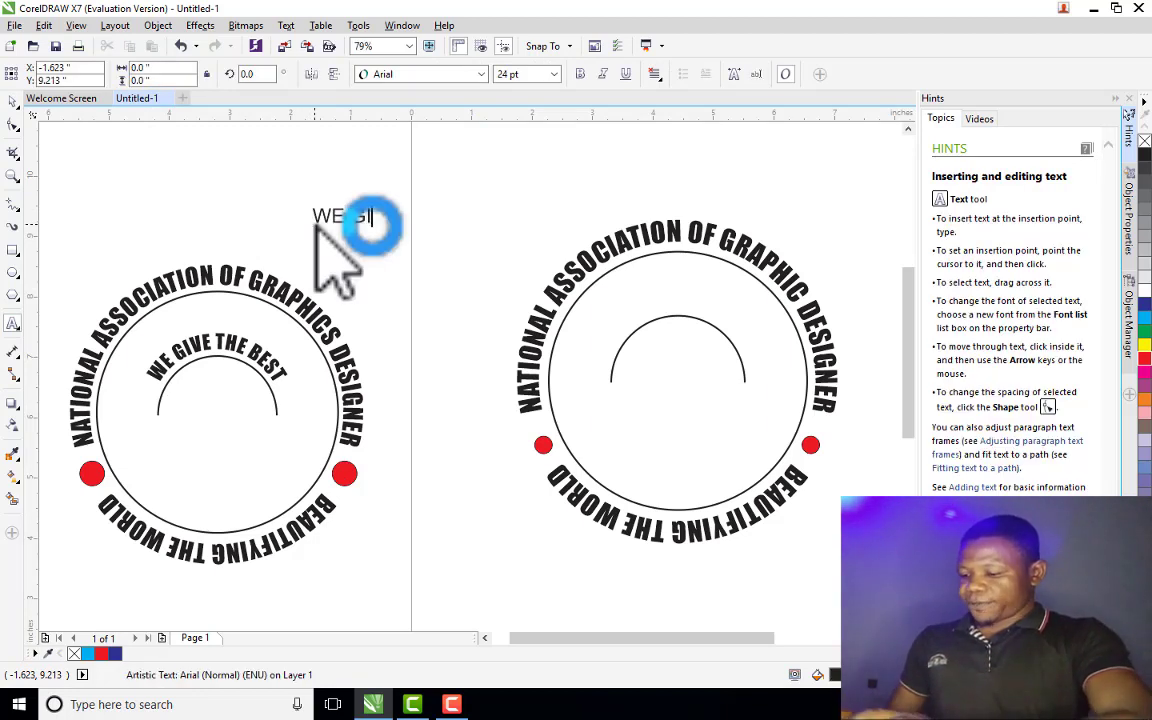
pyautogui.write('WE GIVE THE BE')
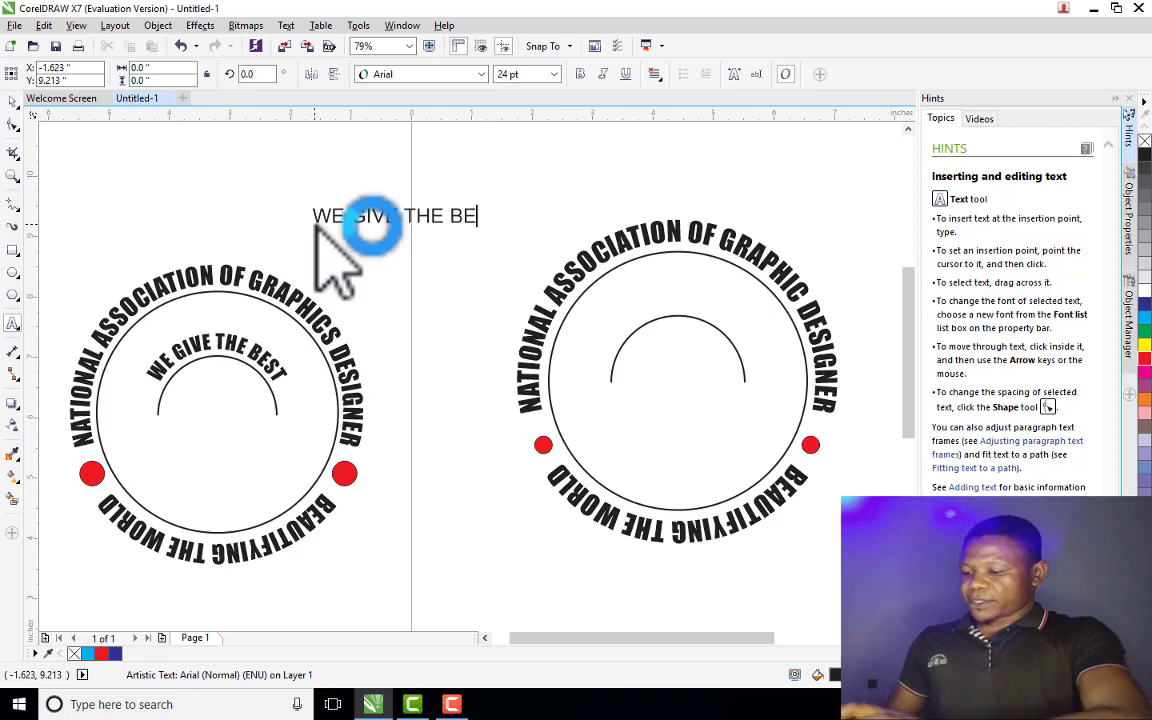
pyautogui.write('ST.')
pyautogui.hotkey('ctrl', 'space')
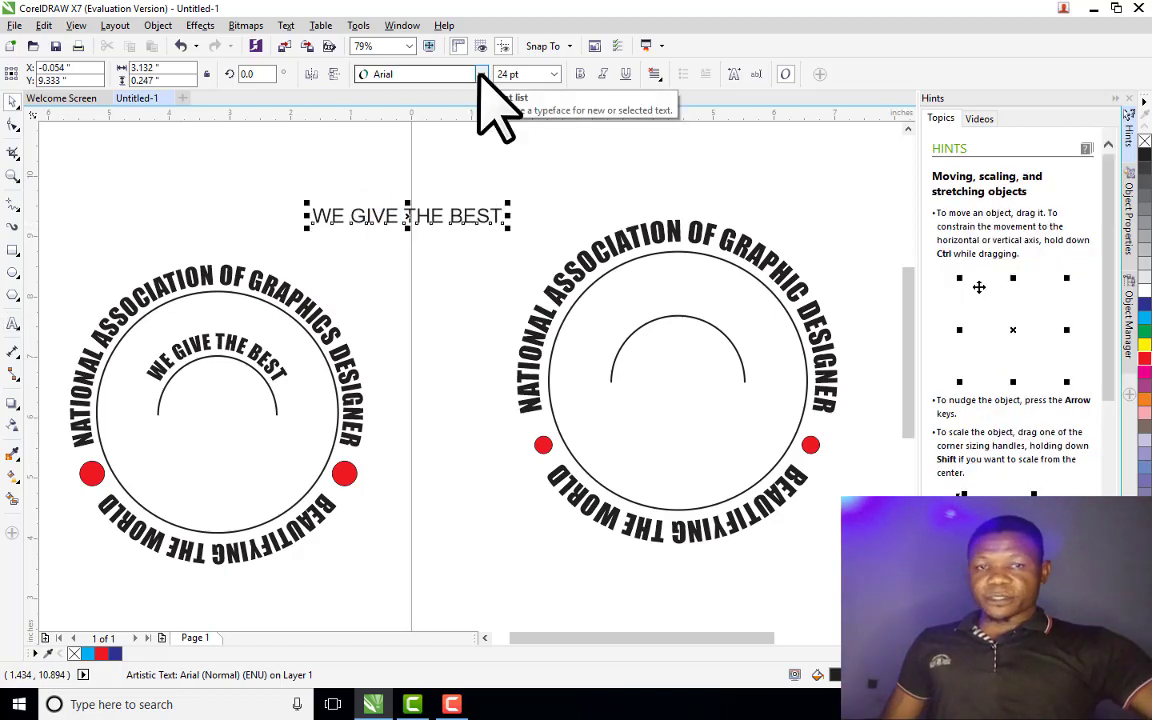
# Set 'WE GIVE THE BEST.' in Impact at 33 pt, selecting it with the inner arc
pyautogui.click(481, 74)
pyautogui.click(400, 120)
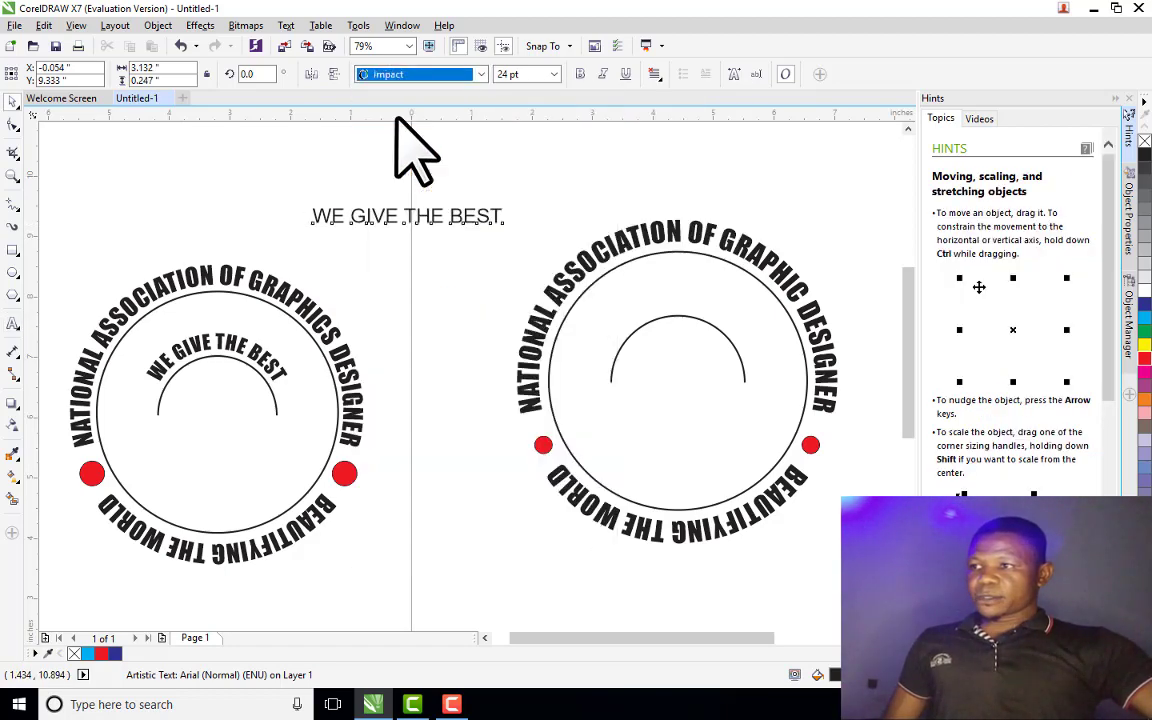
pyautogui.hotkey('alt', 'Down')
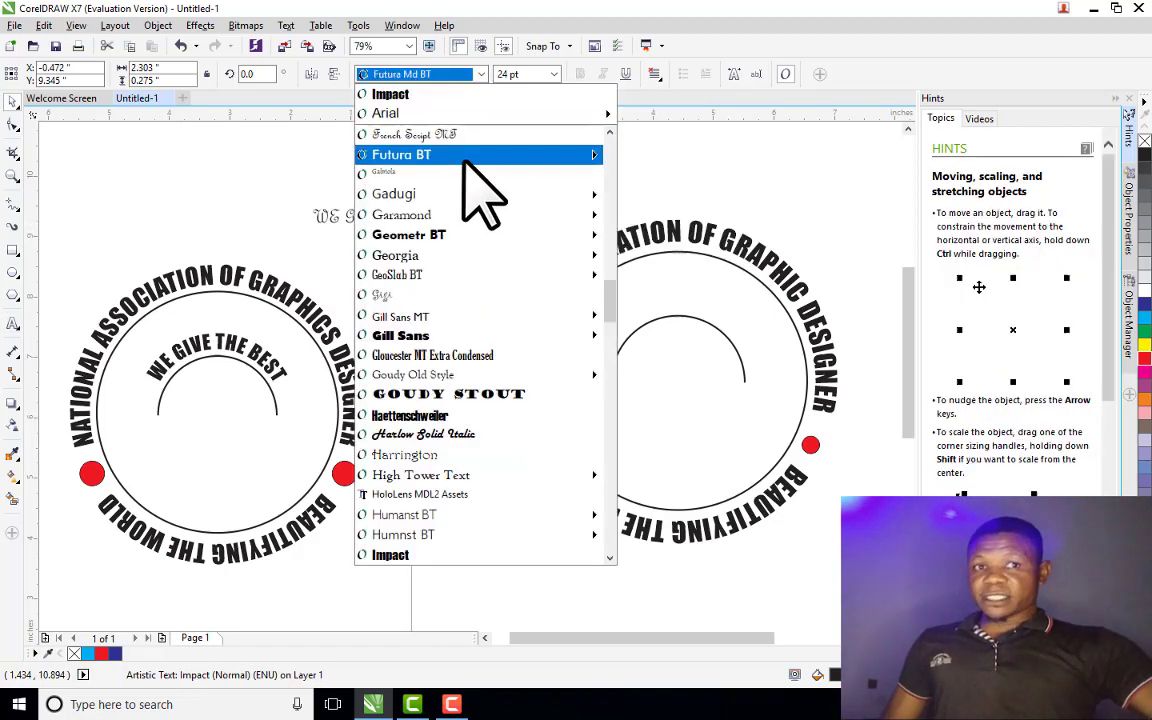
pyautogui.click(412, 100)
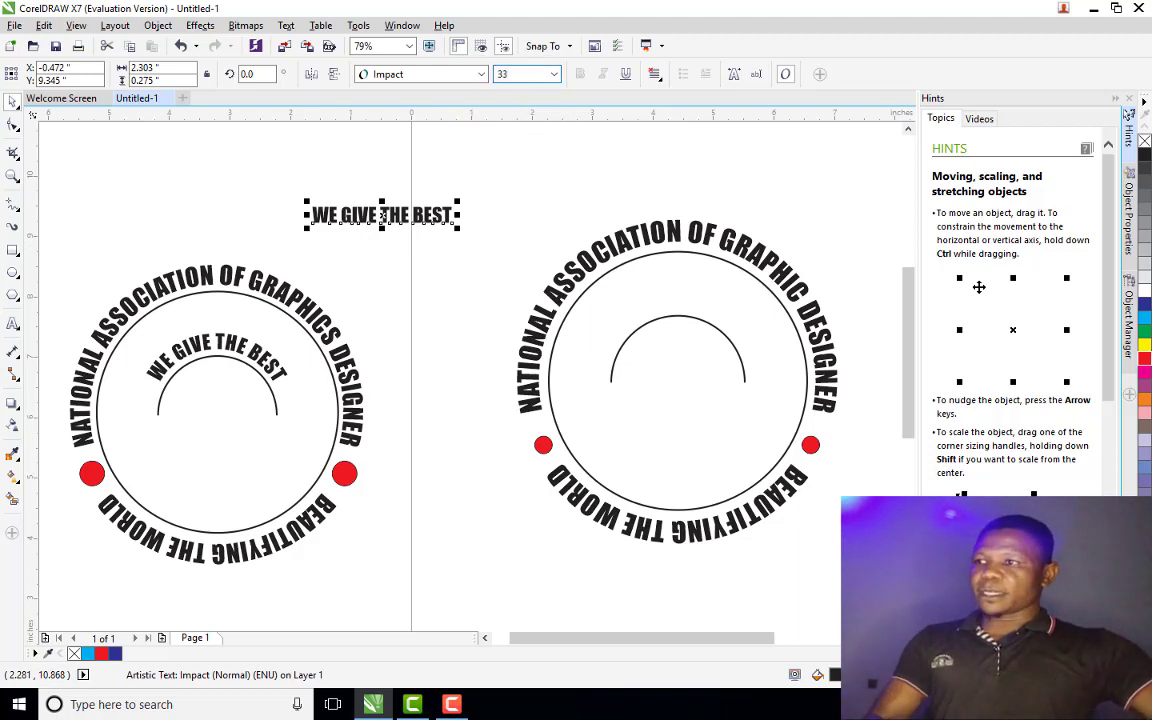
pyautogui.click(503, 74)
pyautogui.write('33')
pyautogui.press('Return')
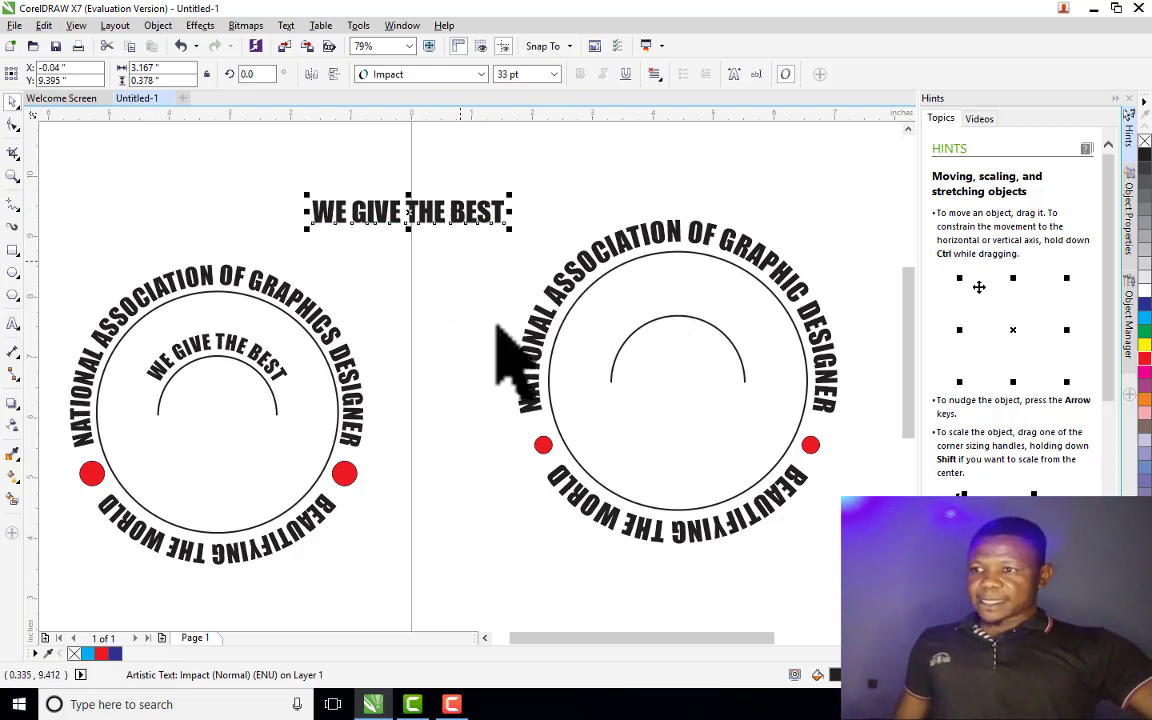
pyautogui.keyDown('shift'); pyautogui.click(690, 320); pyautogui.keyUp('shift')
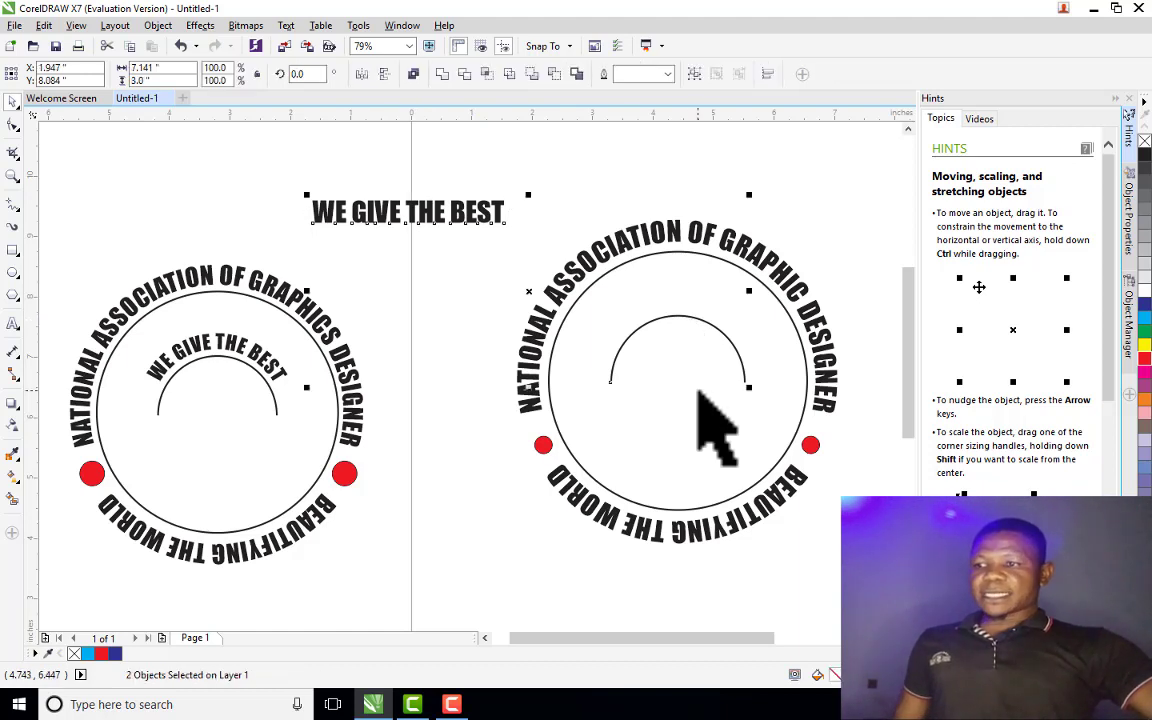
# Fit WE GIVE THE BEST onto the inner arc and slide it along
pyautogui.click(287, 26)
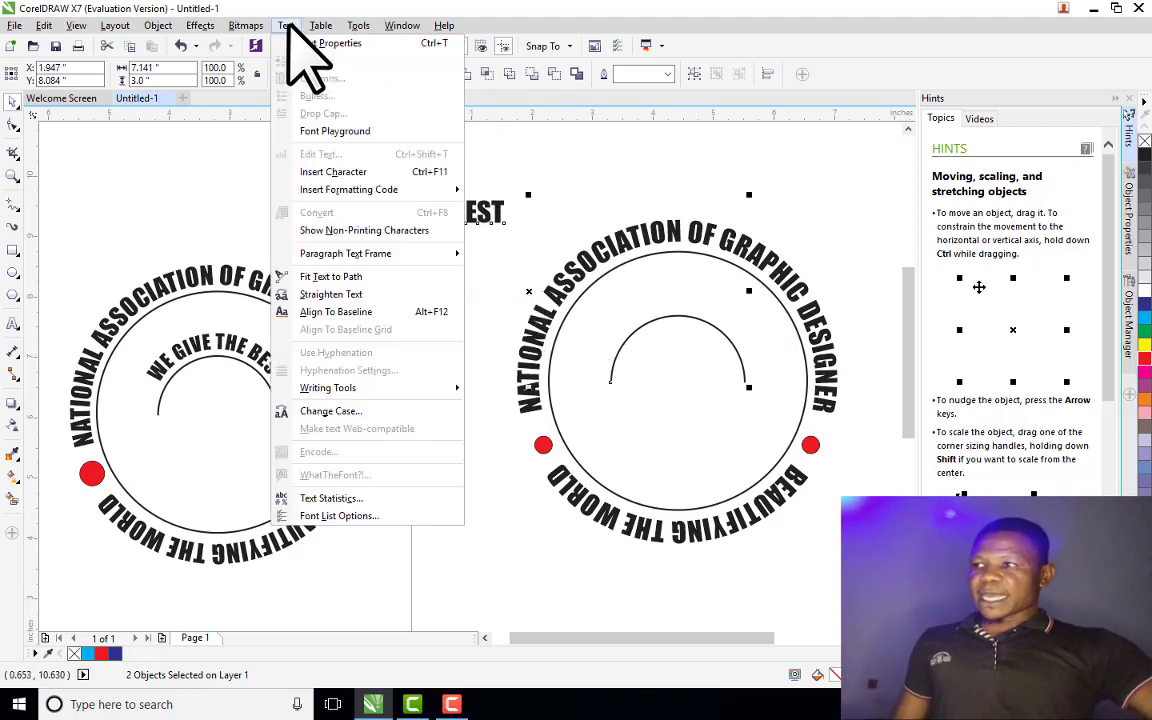
pyautogui.click(350, 277)
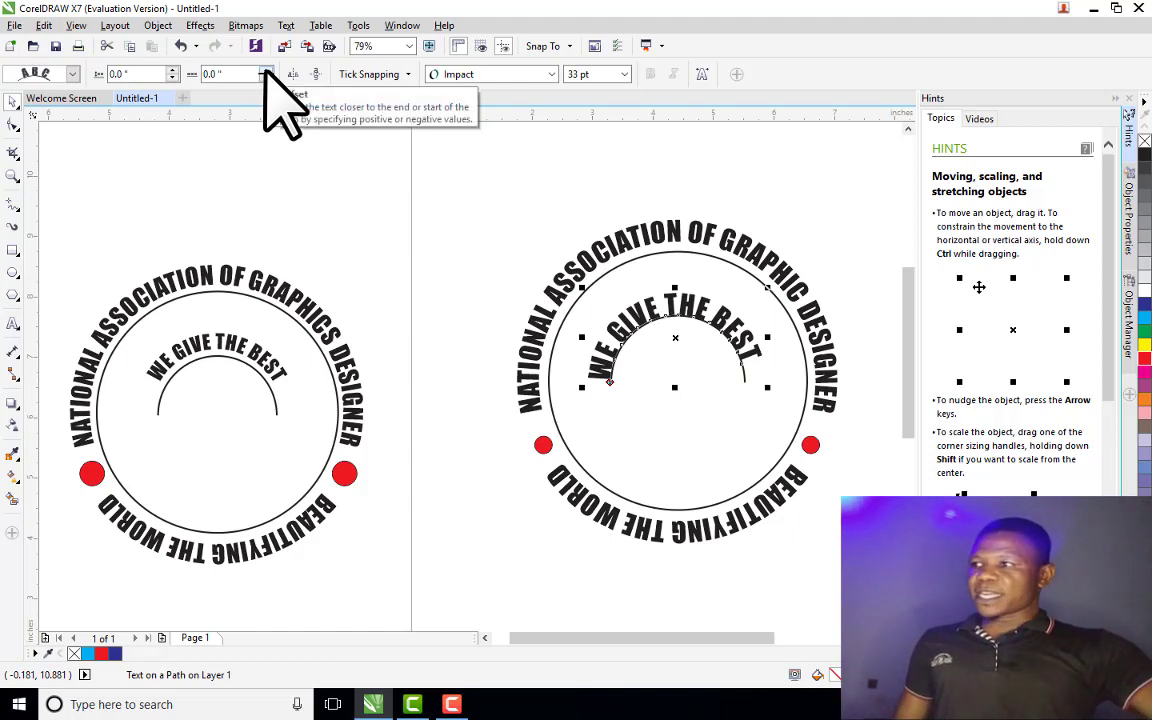
pyautogui.click(266, 70)
pyautogui.click(266, 70)
pyautogui.click(266, 70)
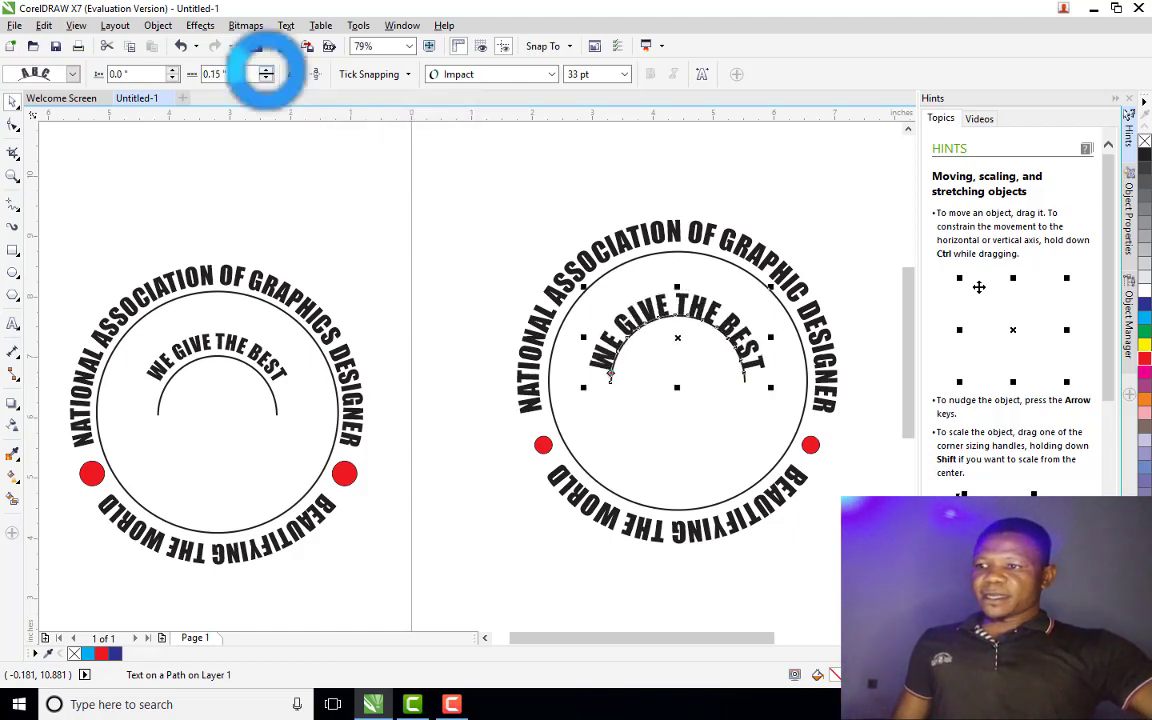
pyautogui.click(381, 336)
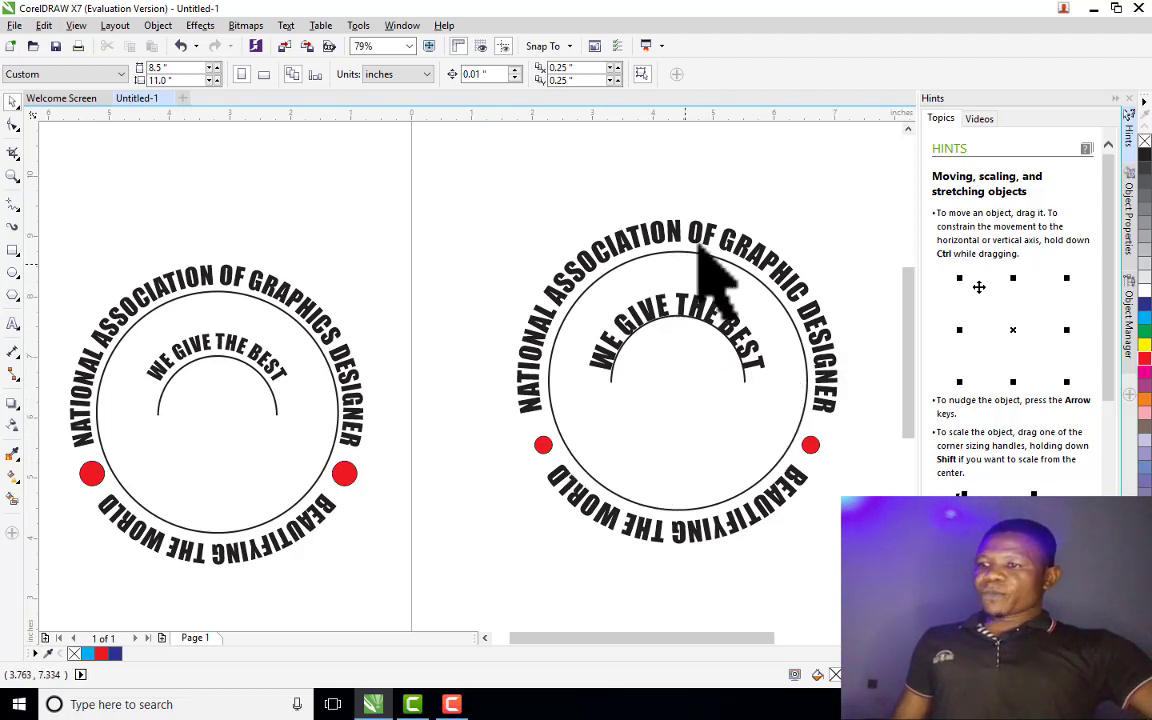
# Lift the curved text 0.1" off the arc and raise its offset to 0.3"
pyautogui.click(695, 325)
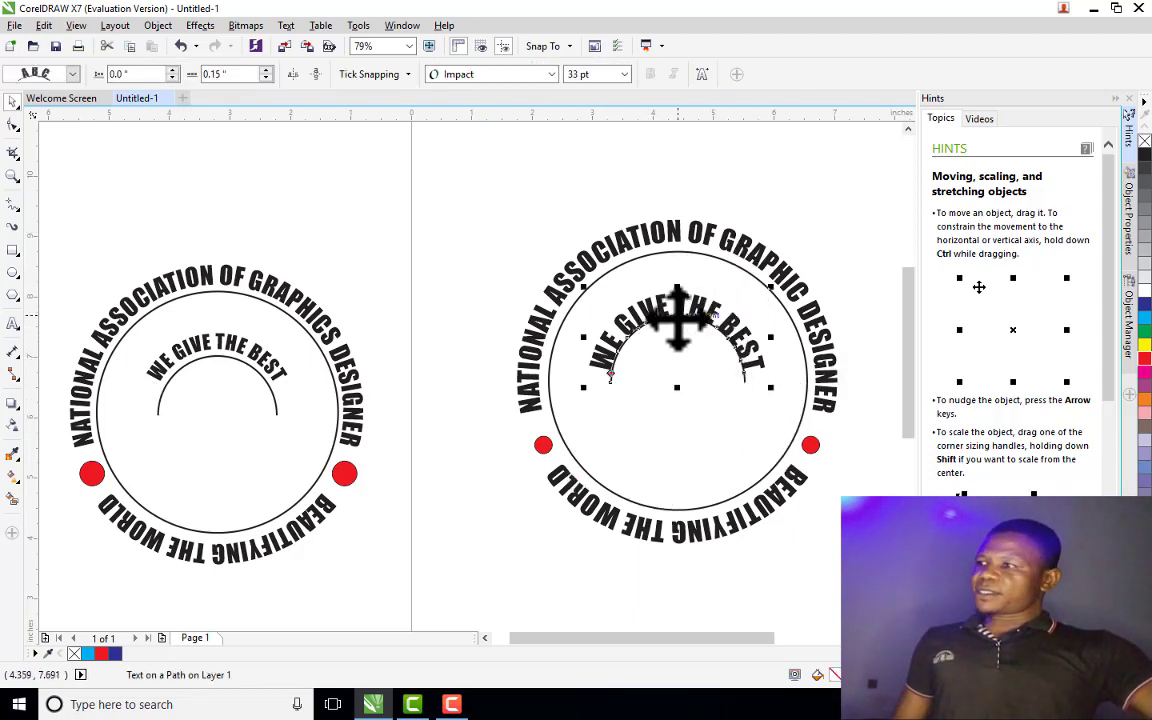
pyautogui.click(172, 70)
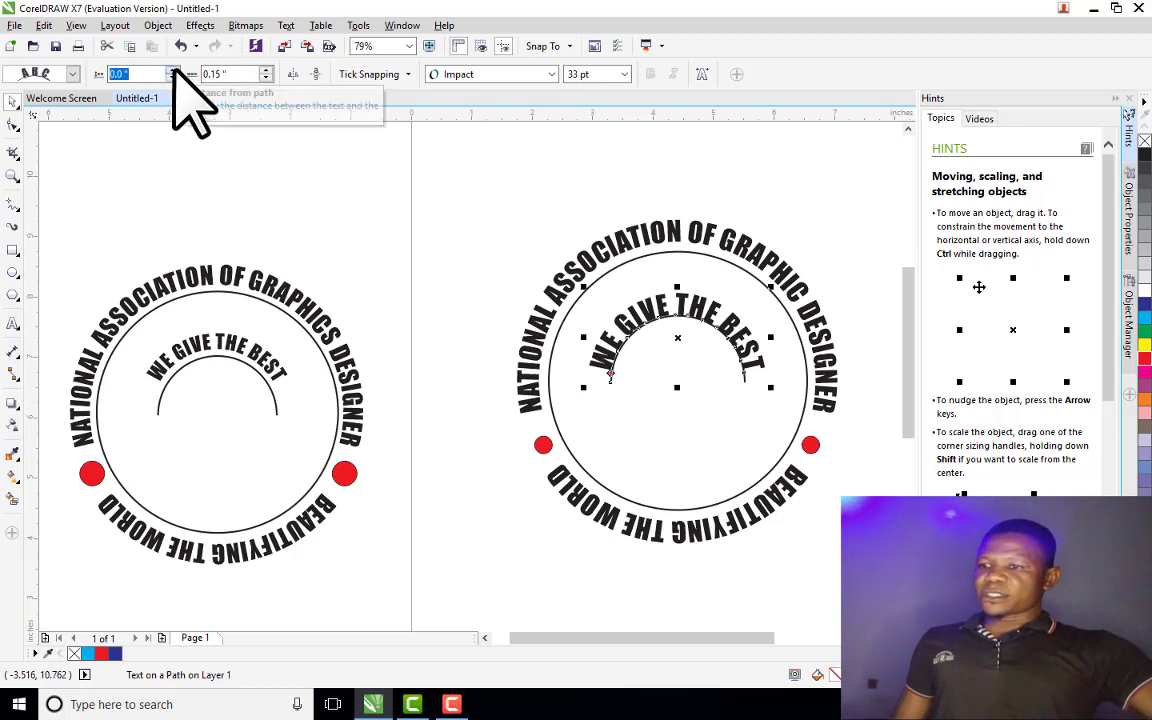
pyautogui.click(172, 70)
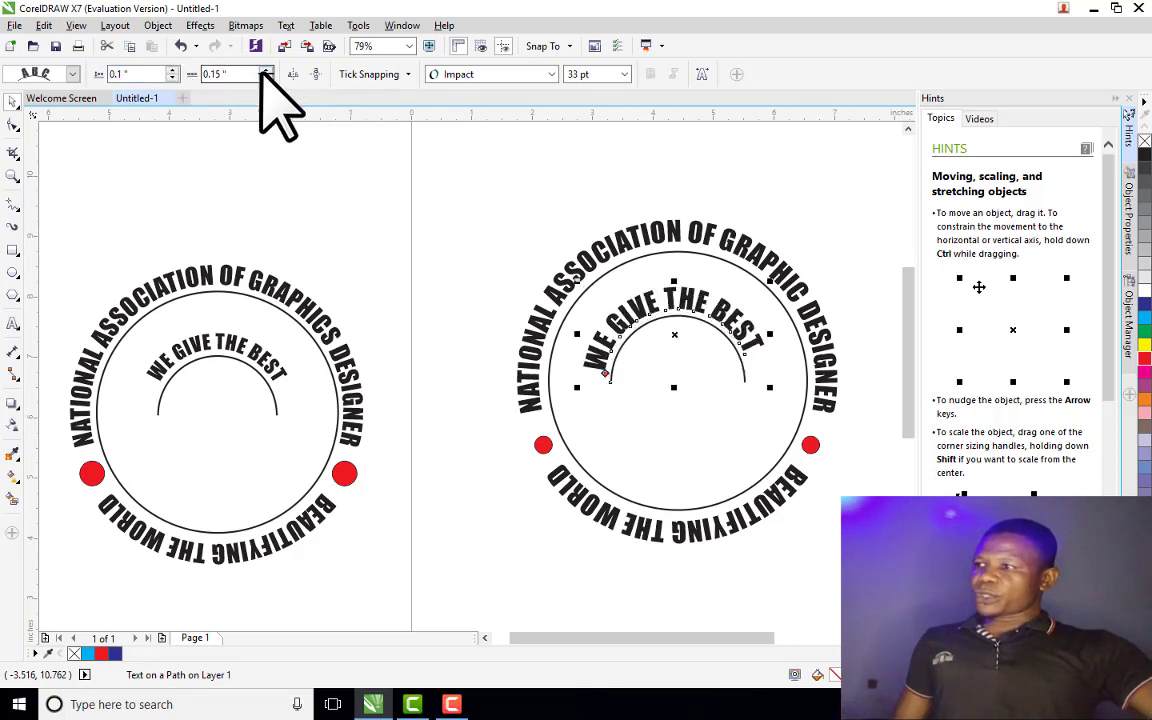
pyautogui.click(266, 70)
pyautogui.click(266, 70)
pyautogui.click(266, 70)
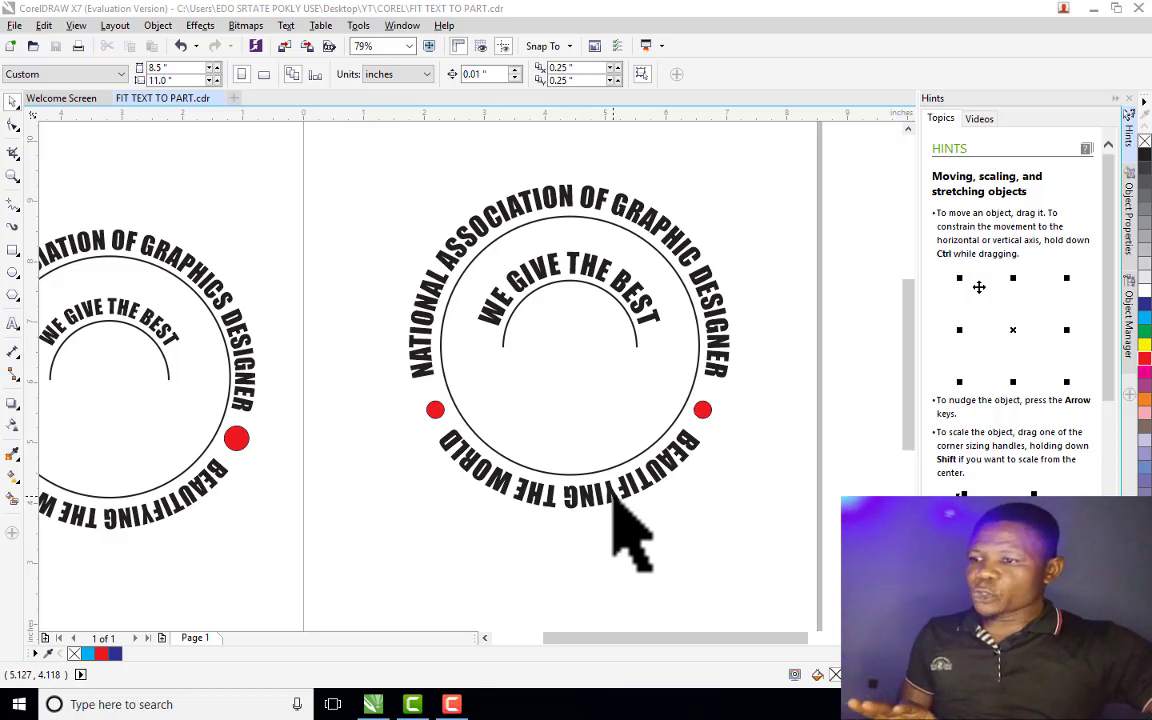
# Select only BEAUTIFYING THE WORLD within the badge group and mirror it horizontally
pyautogui.click(614, 500)
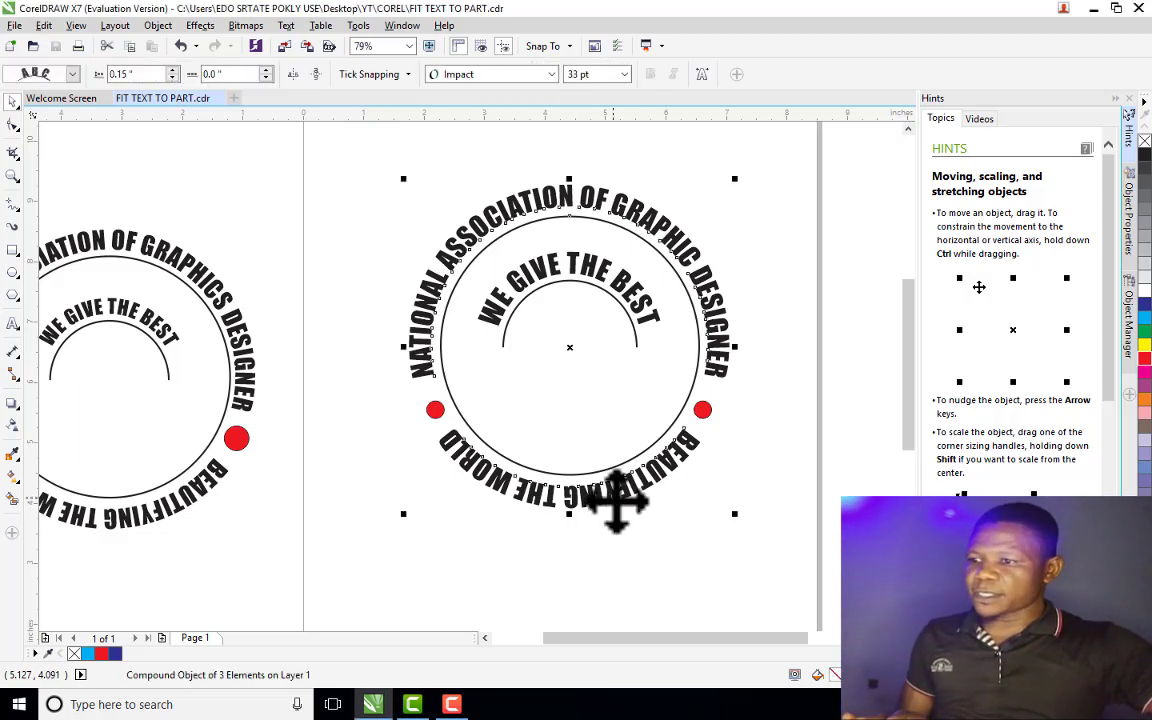
pyautogui.keyDown('ctrl'); pyautogui.click(612, 504); pyautogui.keyUp('ctrl')
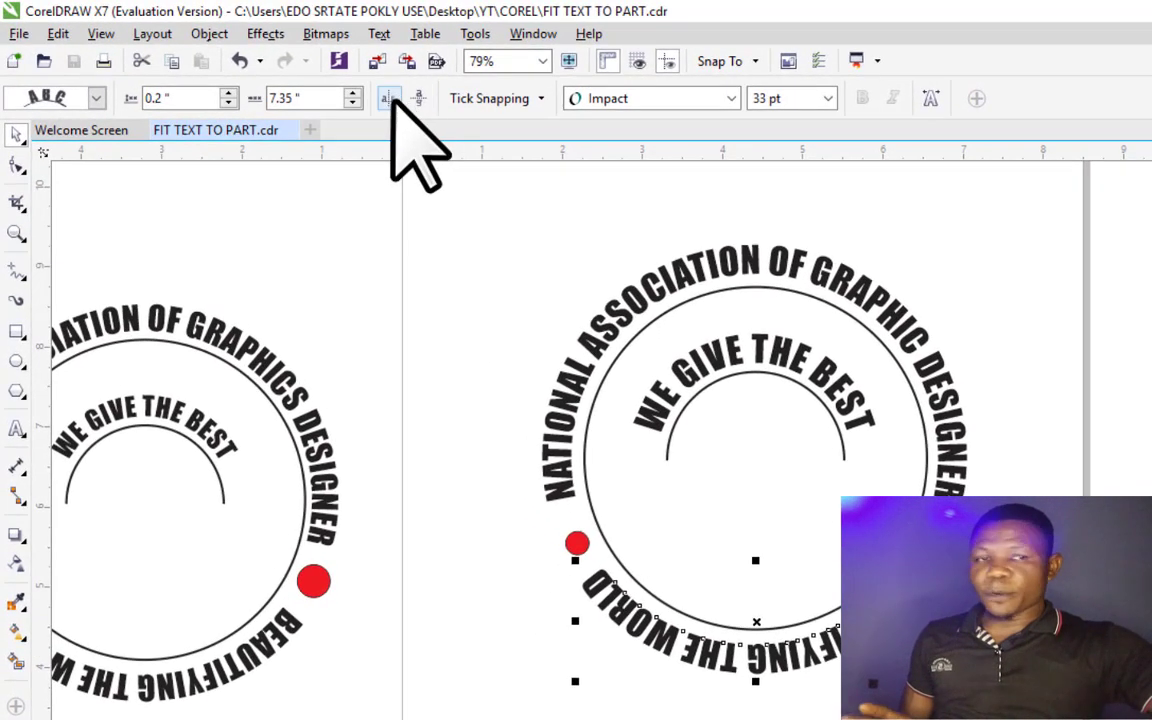
pyautogui.click(388, 98)
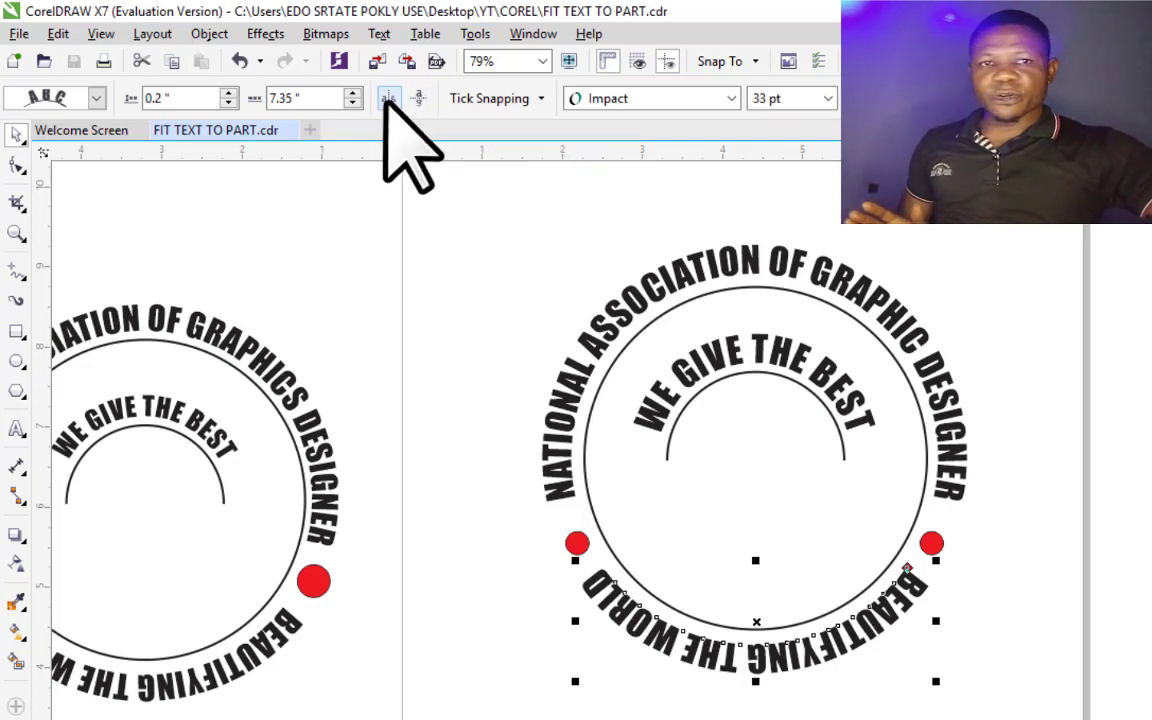
pyautogui.click(388, 98)
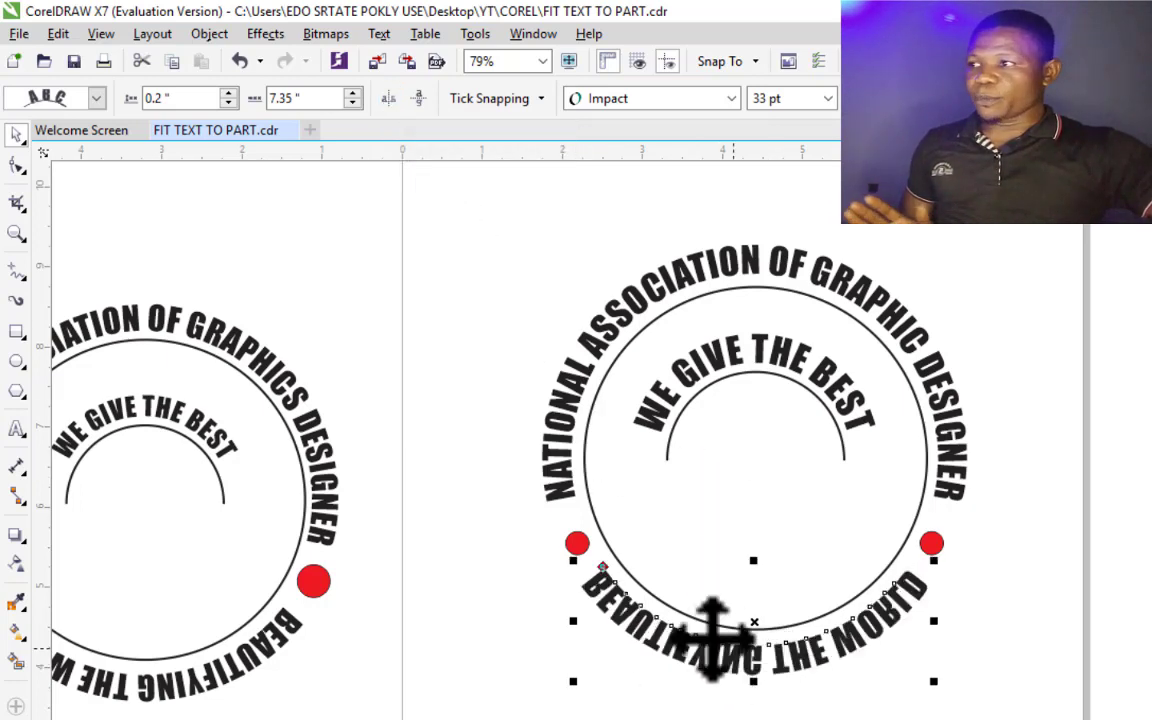
# Flip BEAUTIFYING THE WORLD vertically and push it 0.5" out from the circle
pyautogui.click(420, 98)
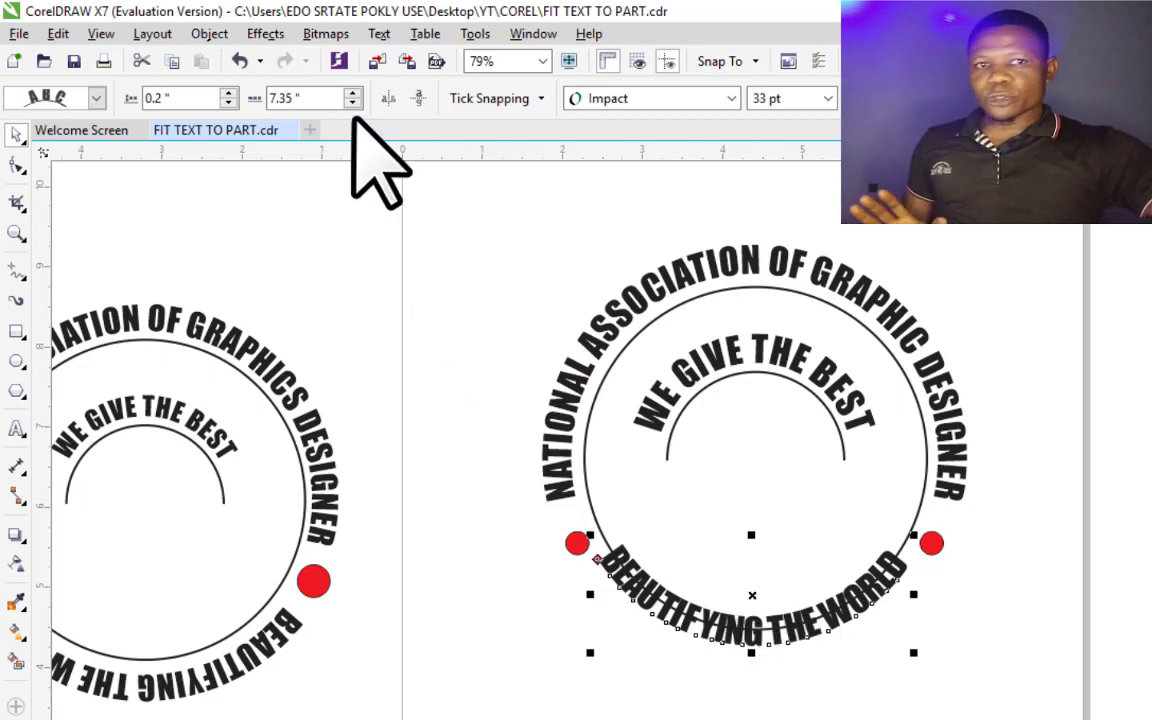
pyautogui.click(228, 93)
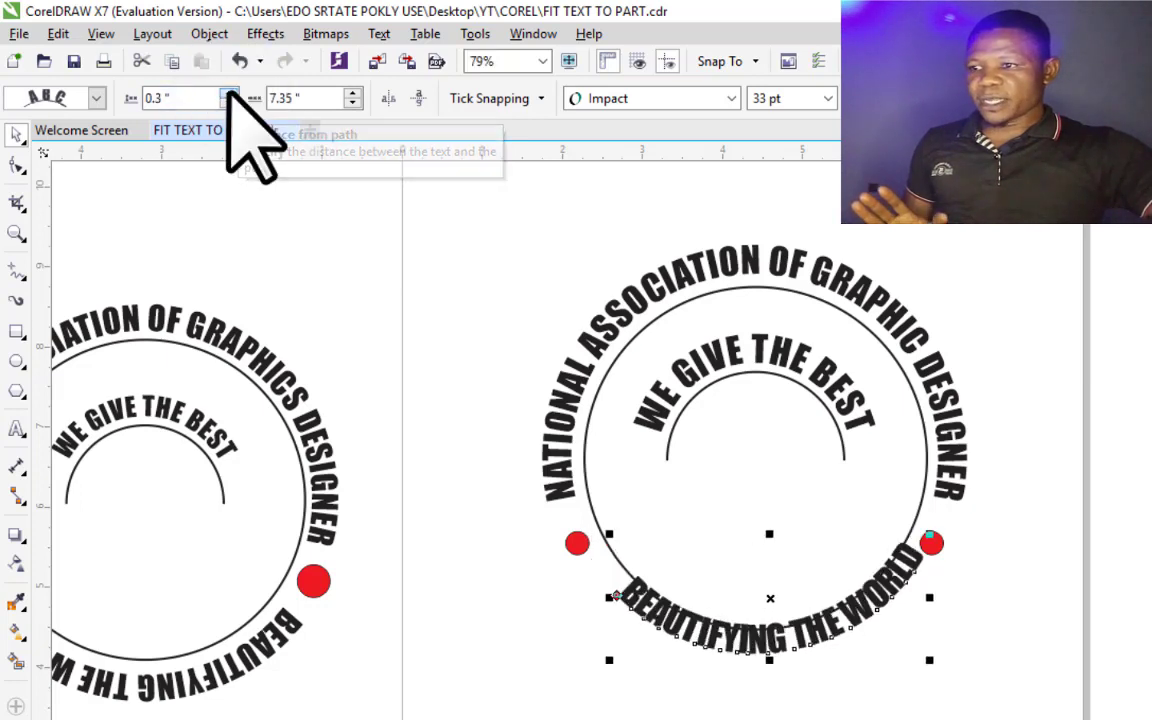
pyautogui.click(228, 93)
pyautogui.click(228, 93)
pyautogui.click(228, 93)
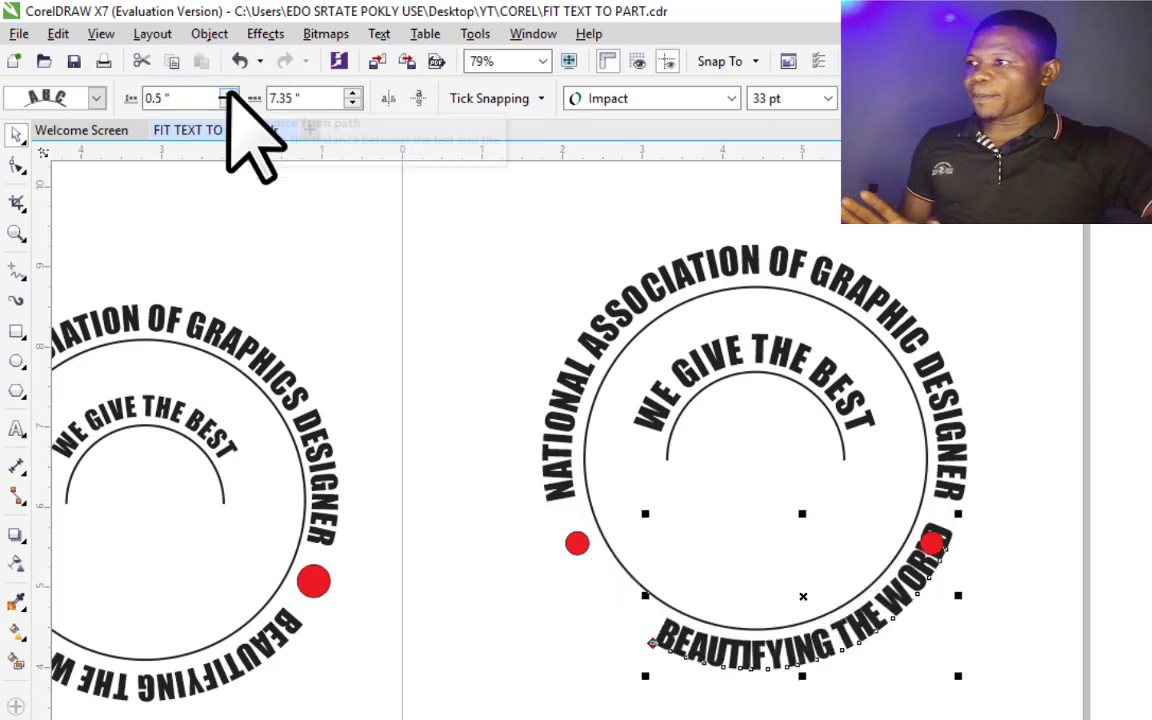
# Slide the bottom text to an 8.15" offset, centred between the red dots
pyautogui.click(352, 93)
pyautogui.click(352, 93)
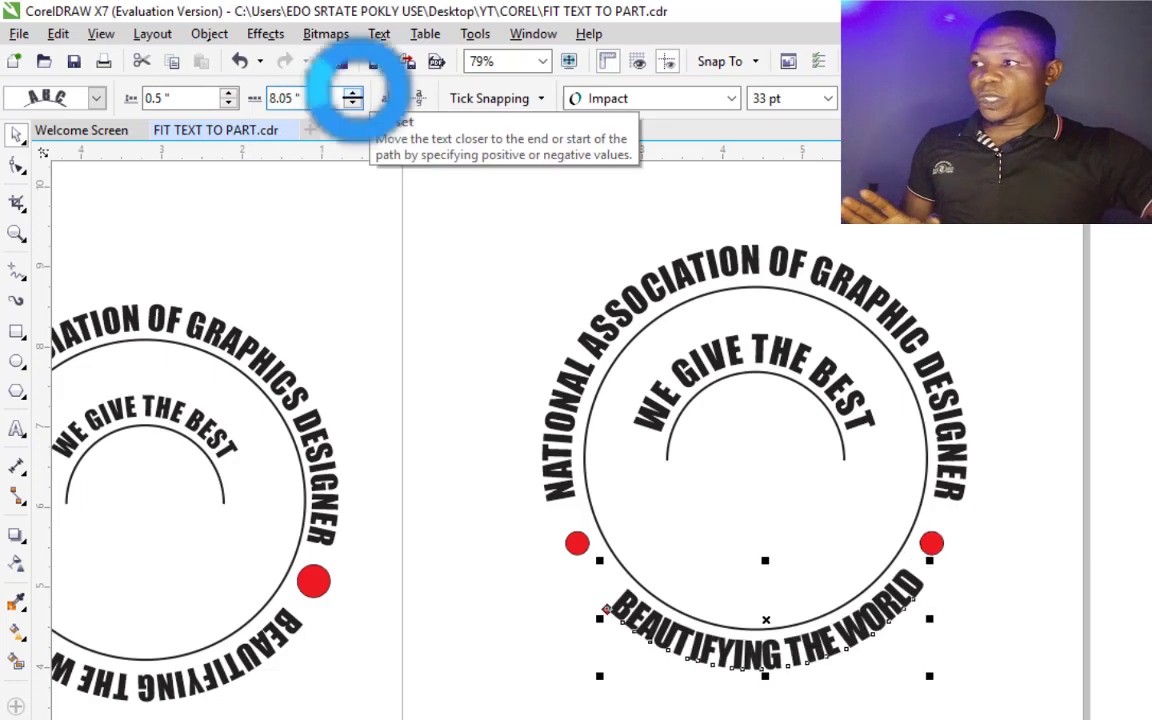
pyautogui.click(352, 93)
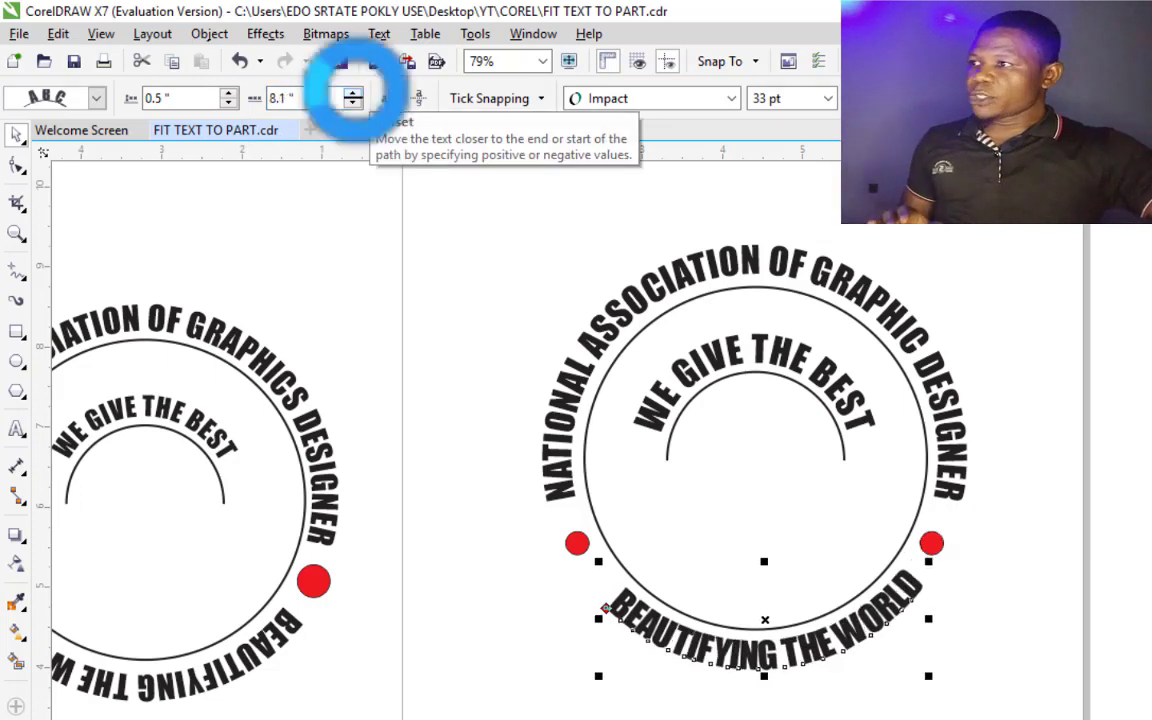
pyautogui.click(352, 93)
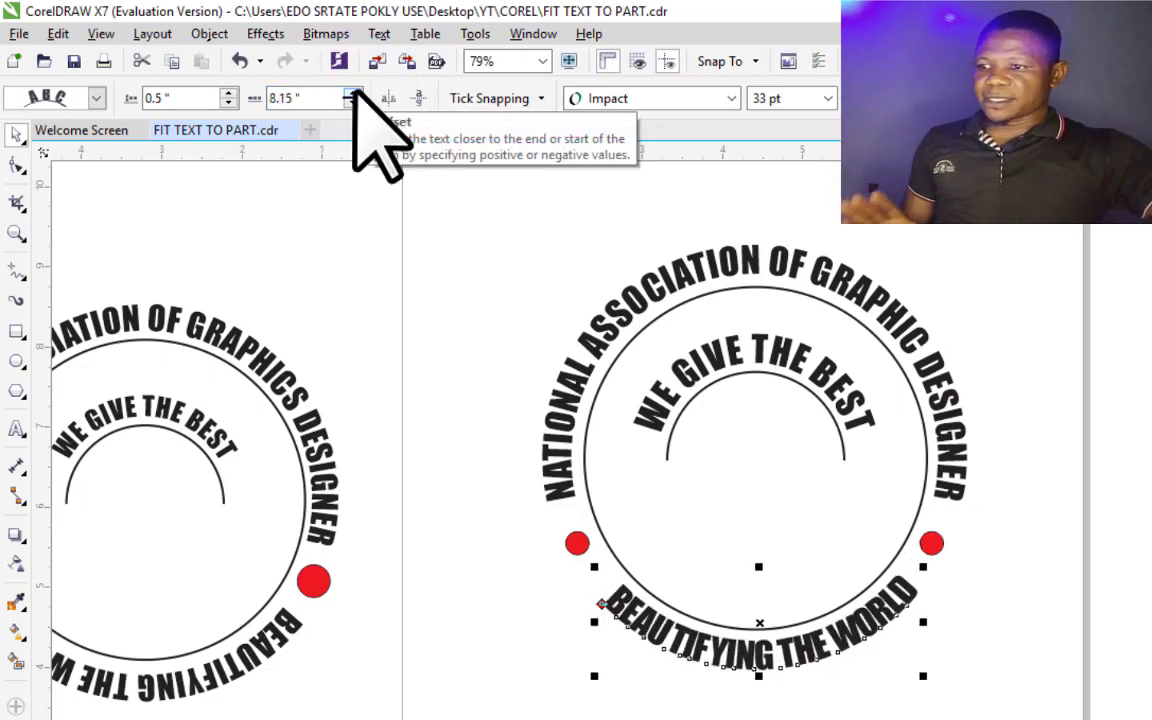
pyautogui.click(560, 663)
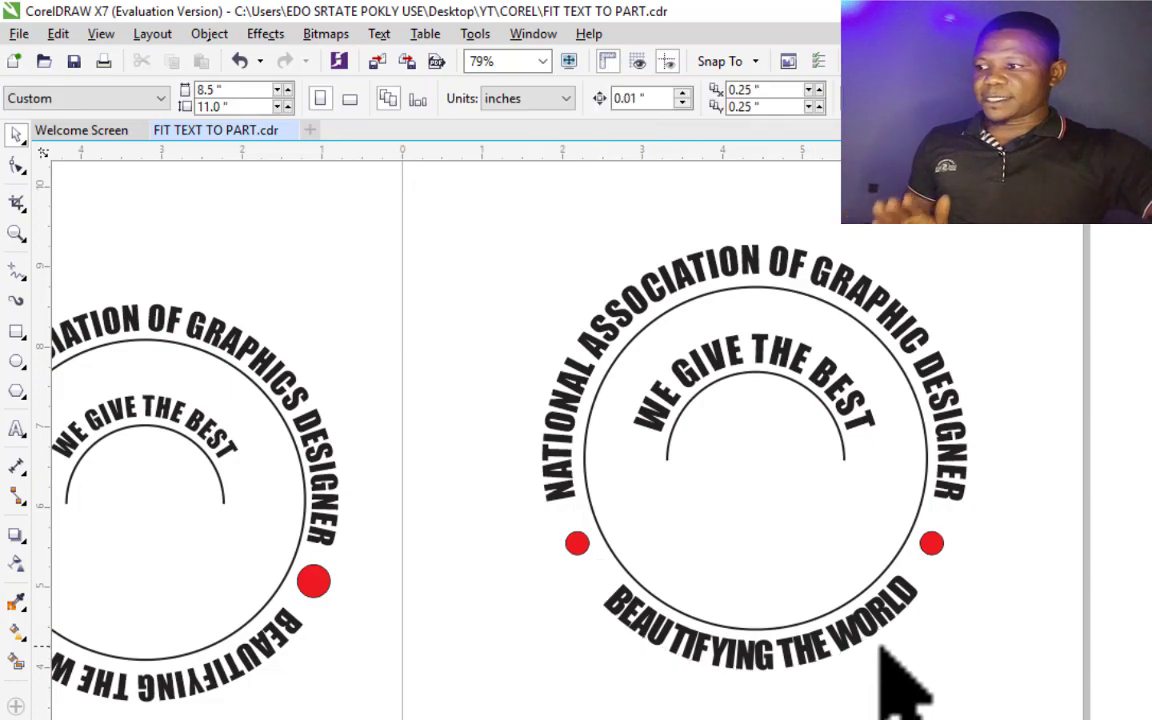